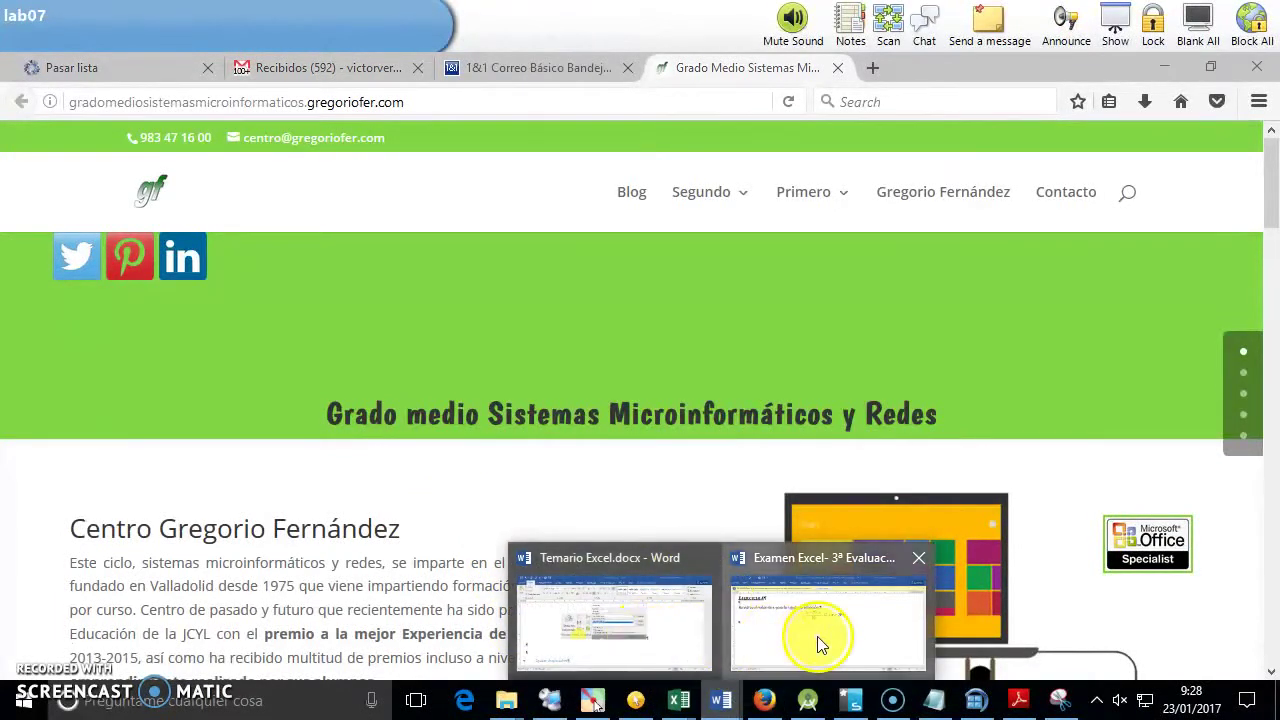
# Bring up Temario Excel.docx in Word and scroll to the Consolidar section
pyautogui.click(815, 635)
pyautogui.click(590, 658)
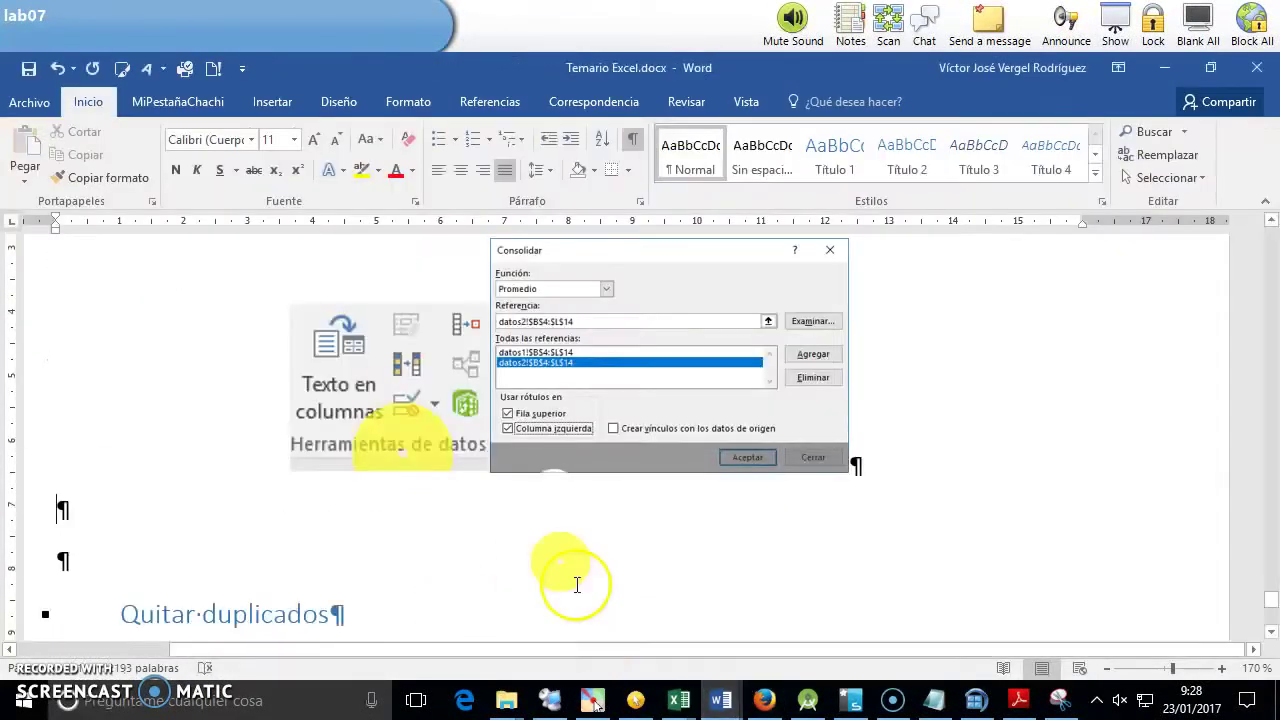
pyautogui.scroll(-3, 395, 560)
pyautogui.scroll(6, 385, 560)
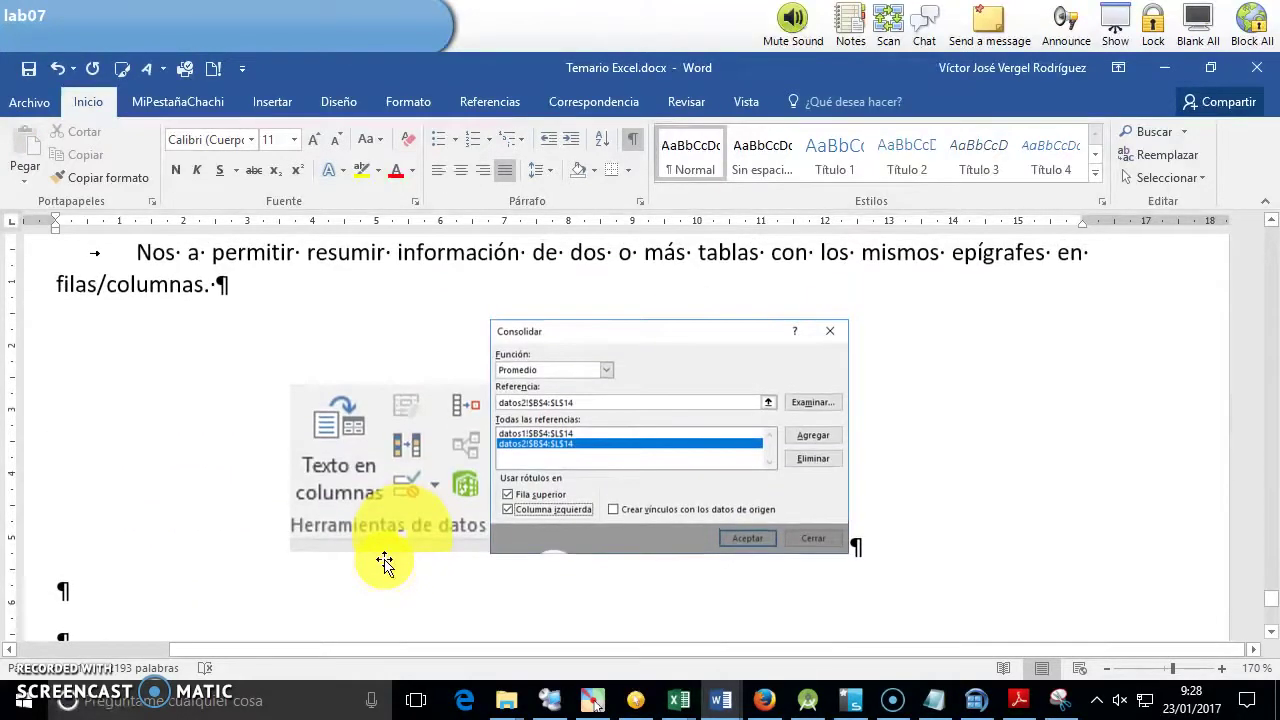
pyautogui.scroll(3, 385, 560)
# Highlight the Consolidar phrase about summarising tables with matching headings
pyautogui.click(276, 449)
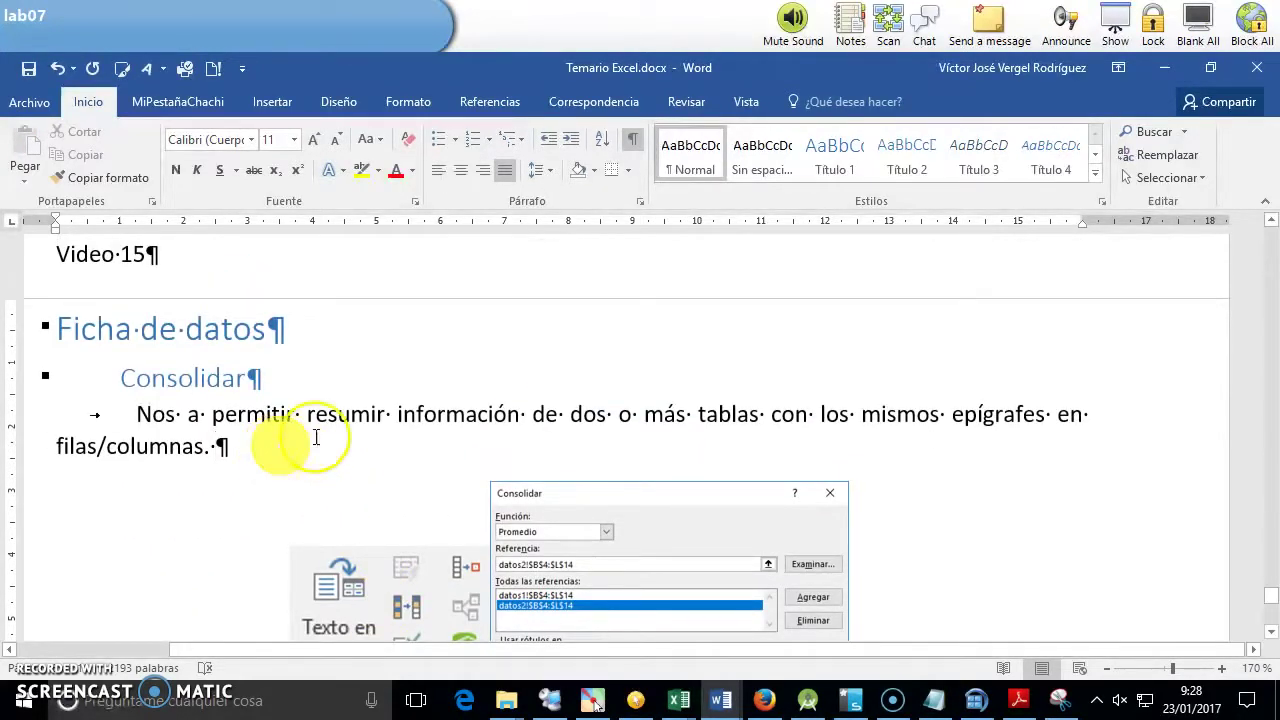
pyautogui.scroll(-2, 830, 443)
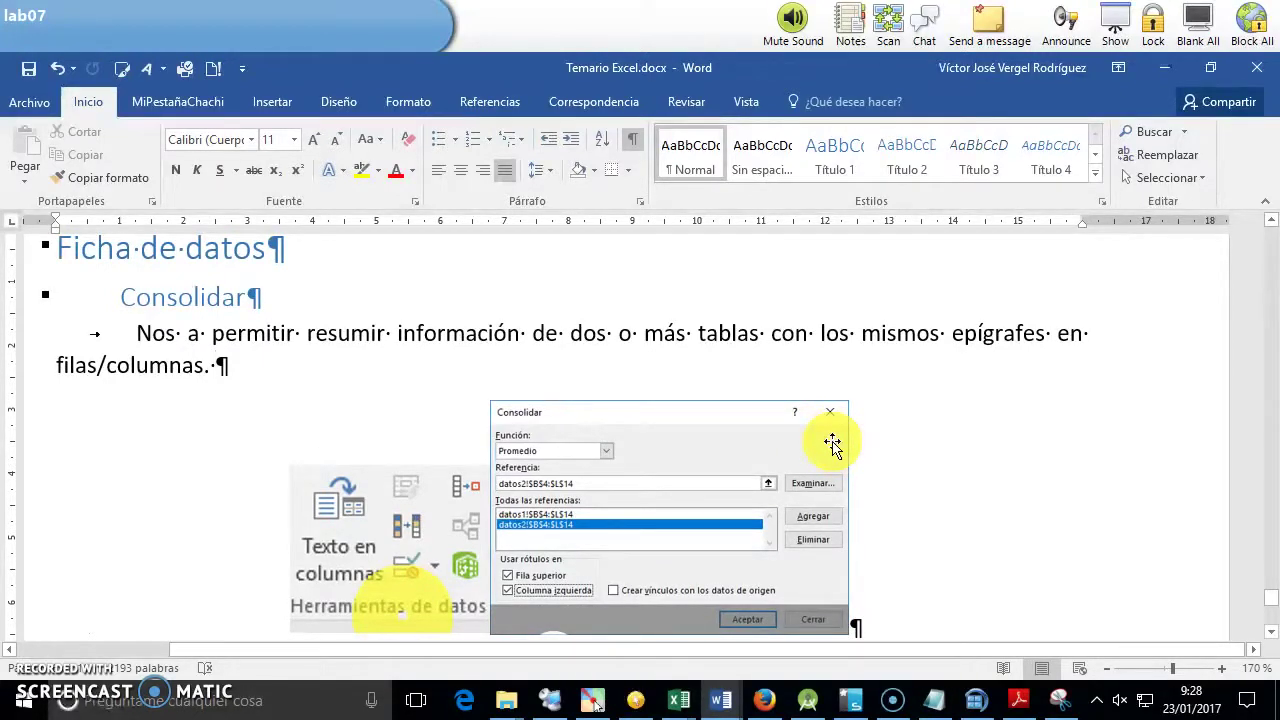
pyautogui.moveTo(771, 333)
pyautogui.mouseDown()
pyautogui.moveTo(1105, 337)
pyautogui.moveTo(109, 365)
pyautogui.mouseUp()
pyautogui.moveTo(208, 357); pyautogui.dragTo(196, 361)
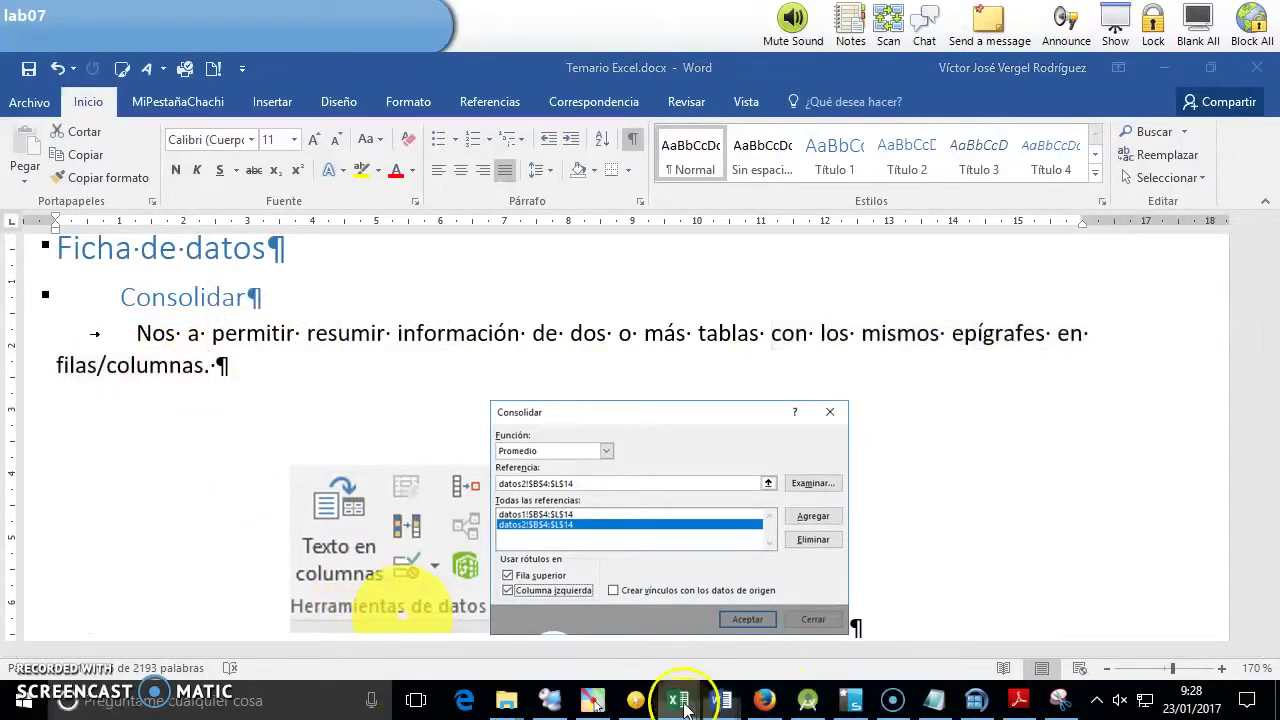
# Switch to Excel's Libro1 workbook and select the datos1 table values
pyautogui.moveTo(678, 700)
pyautogui.click(714, 634)
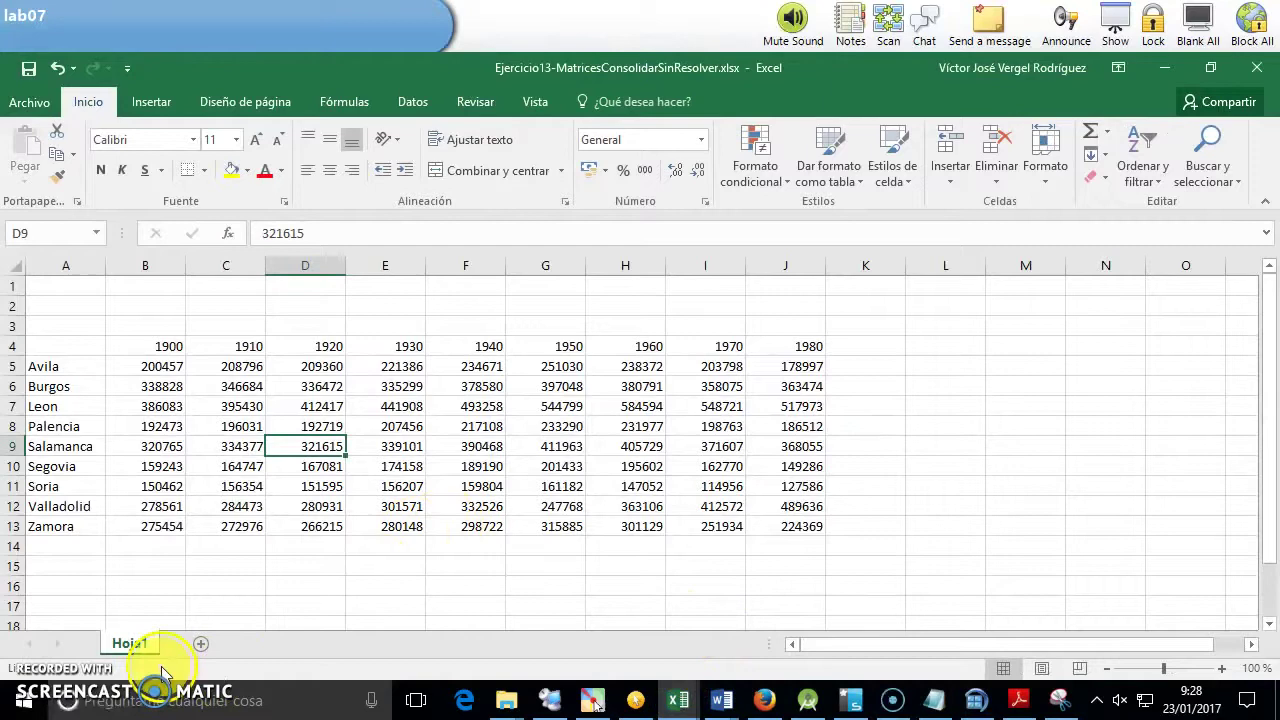
pyautogui.click(679, 700)
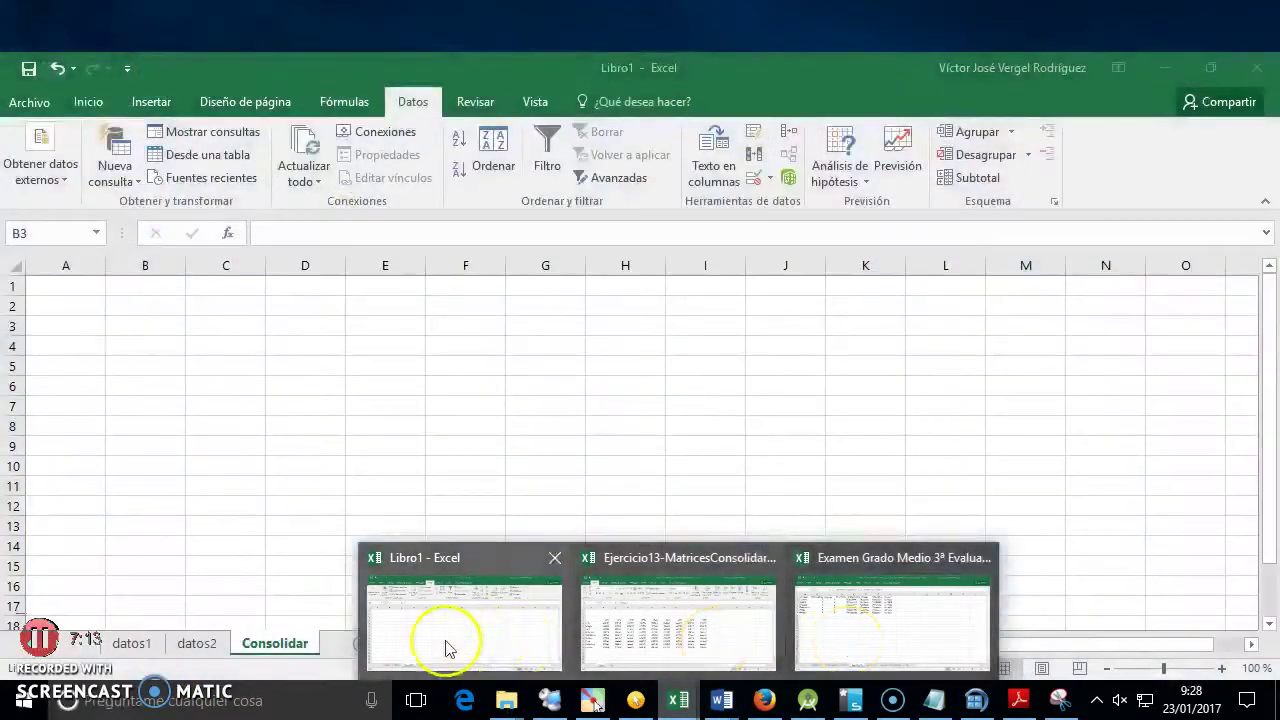
pyautogui.click(447, 640)
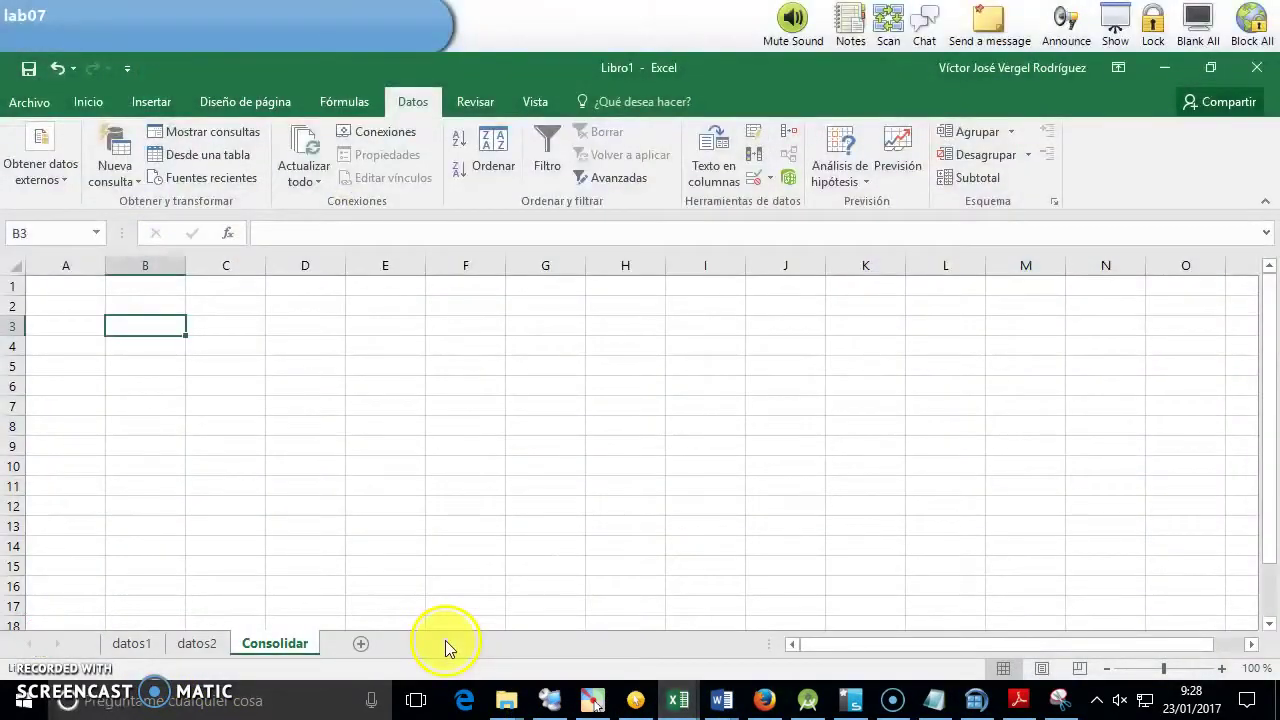
pyautogui.click(135, 643)
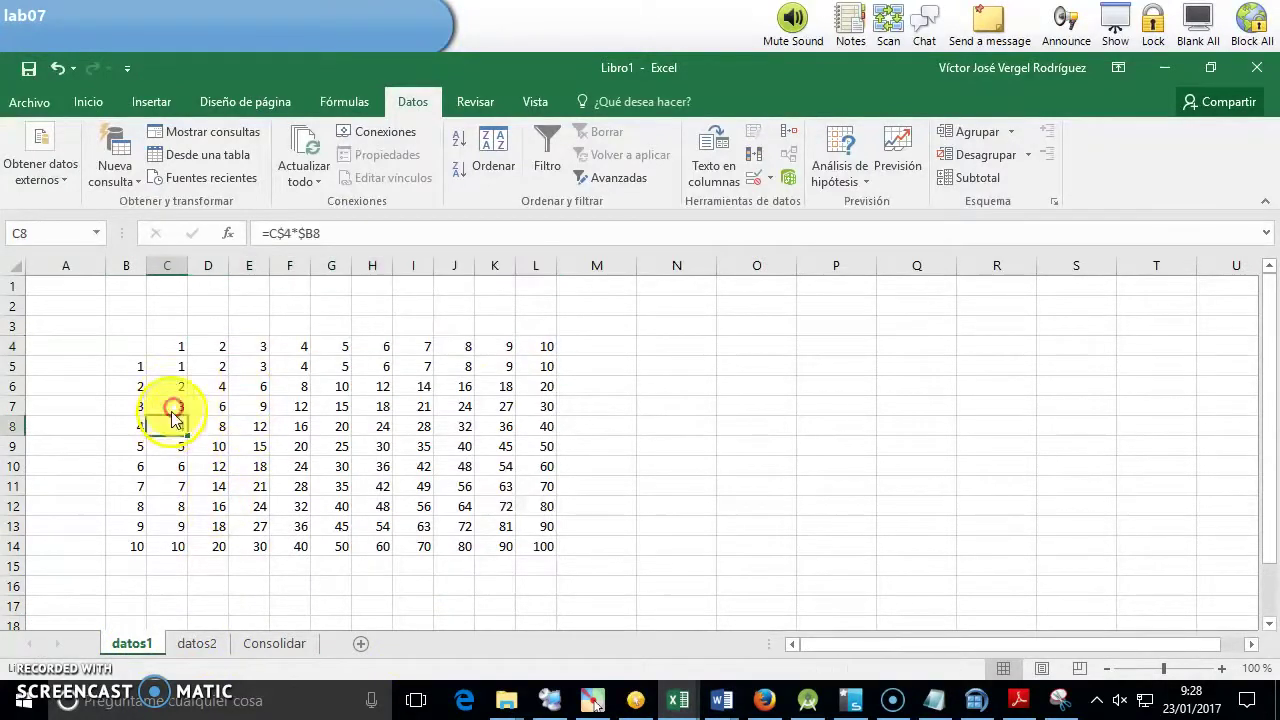
pyautogui.moveTo(171, 366)
pyautogui.mouseDown()
pyautogui.moveTo(522, 559)
pyautogui.moveTo(543, 546)
pyautogui.mouseUp()
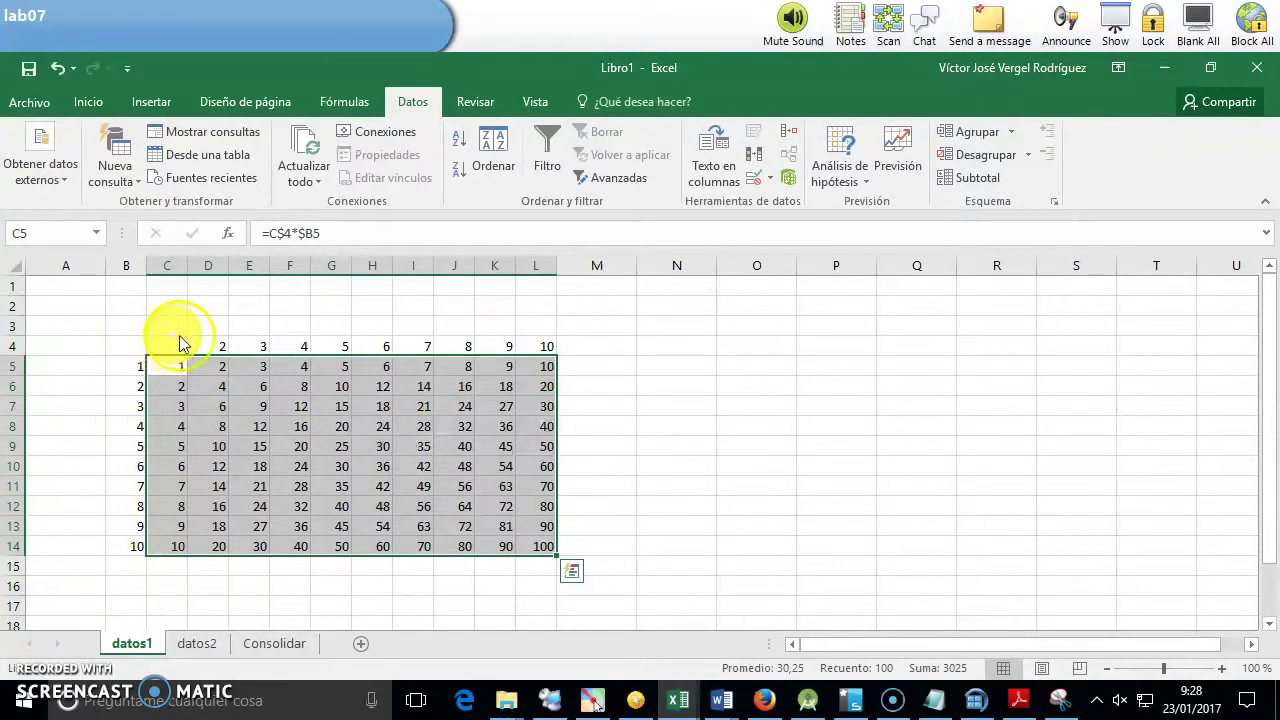
# Review the datos2 table, then go to the empty Consolidar sheet
pyautogui.click(205, 646)
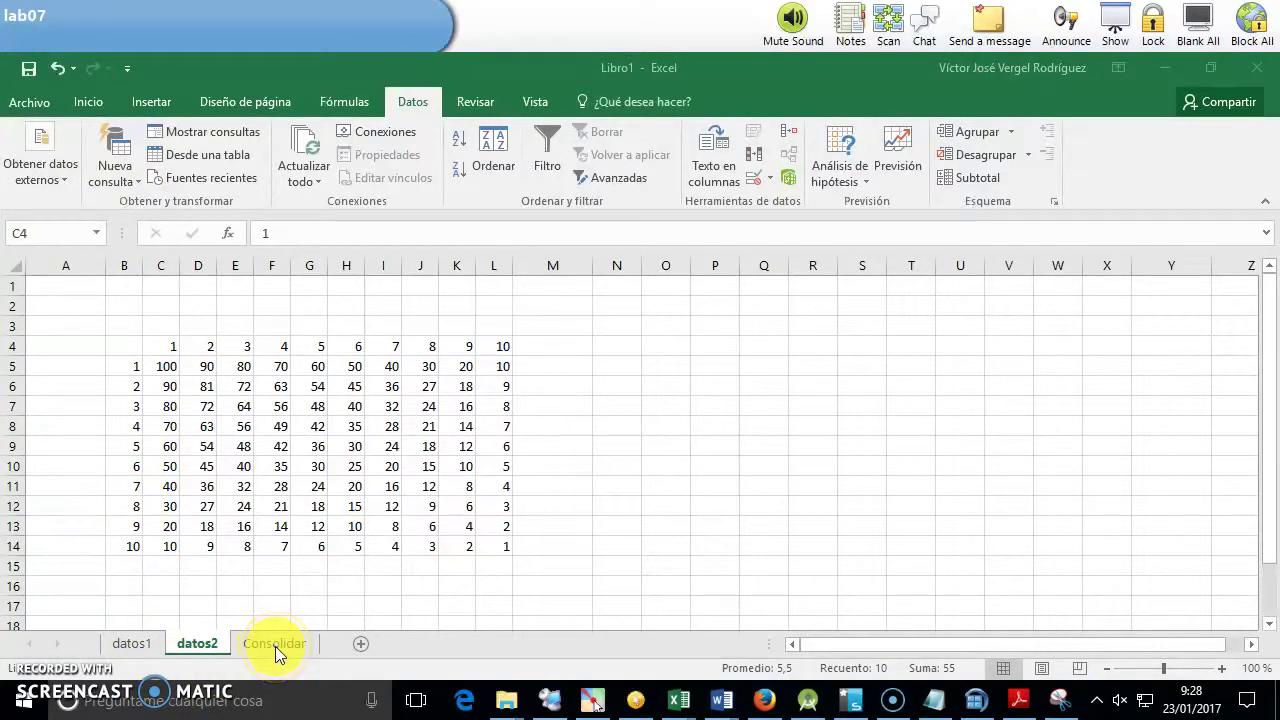
pyautogui.click(309, 466)
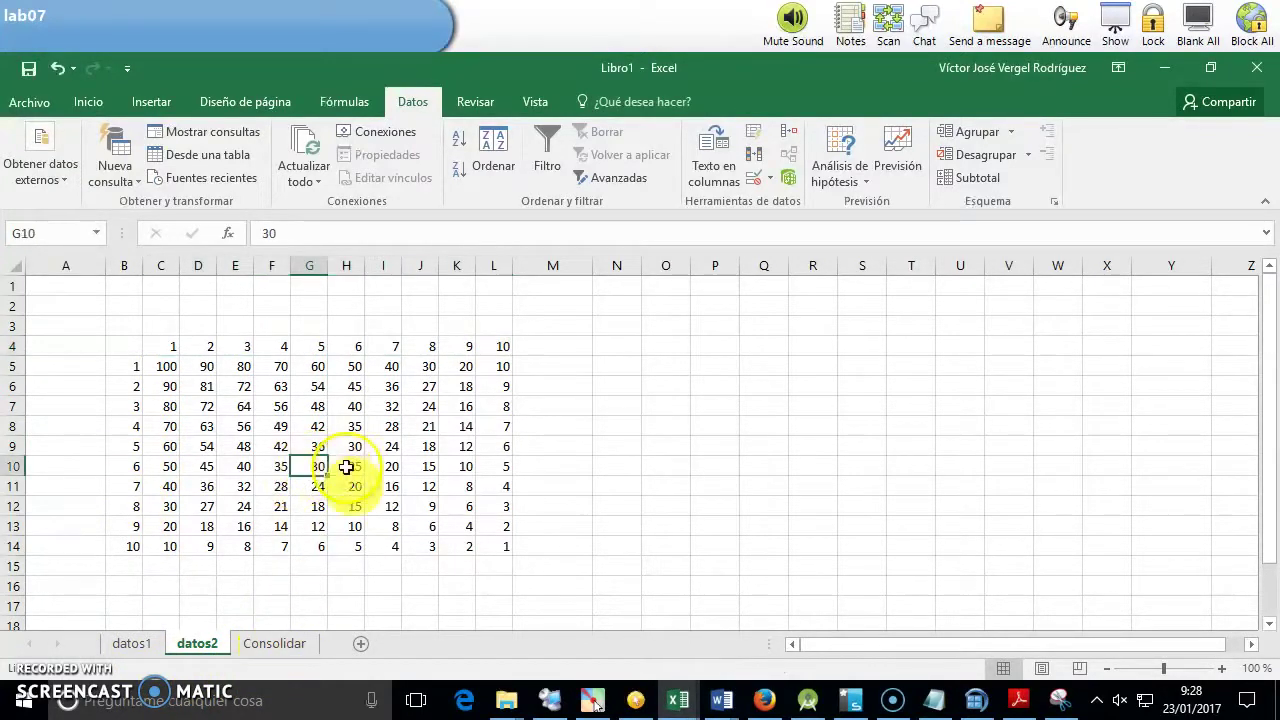
pyautogui.click(297, 650)
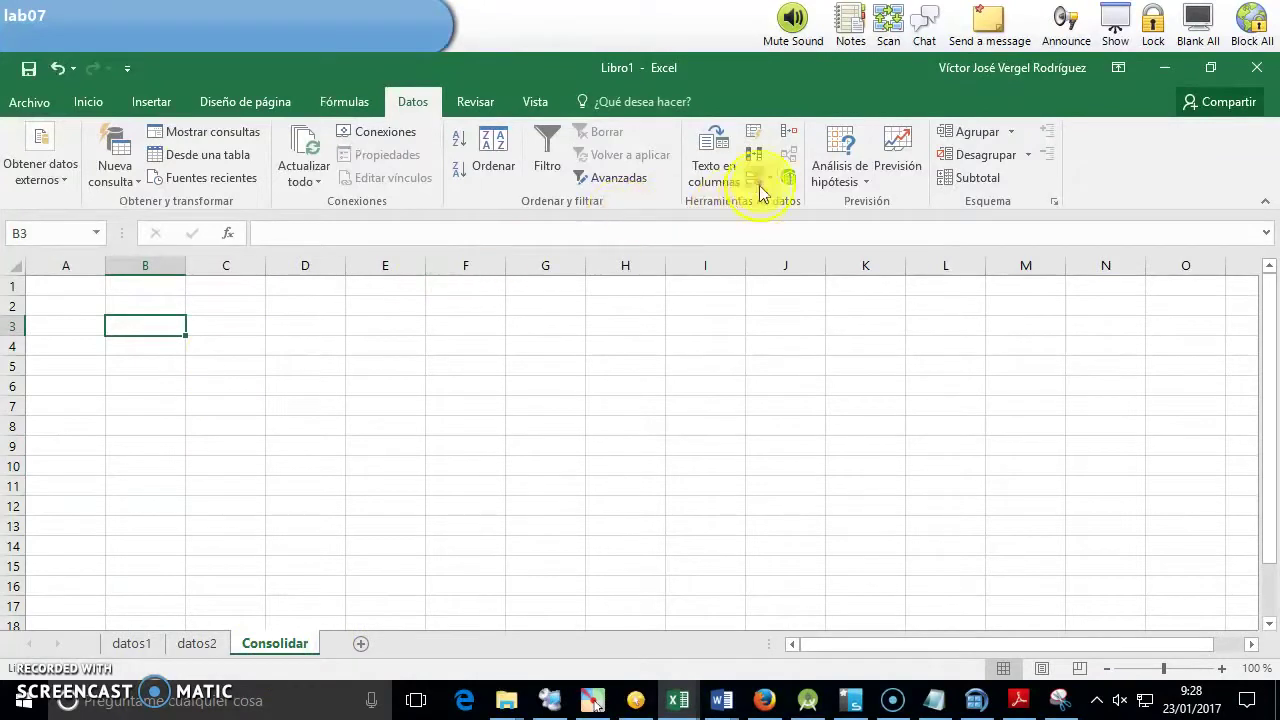
# Set the consolidation function to Promedio and add datos1!$B$4:$L$14 as a reference
pyautogui.click(789, 136)
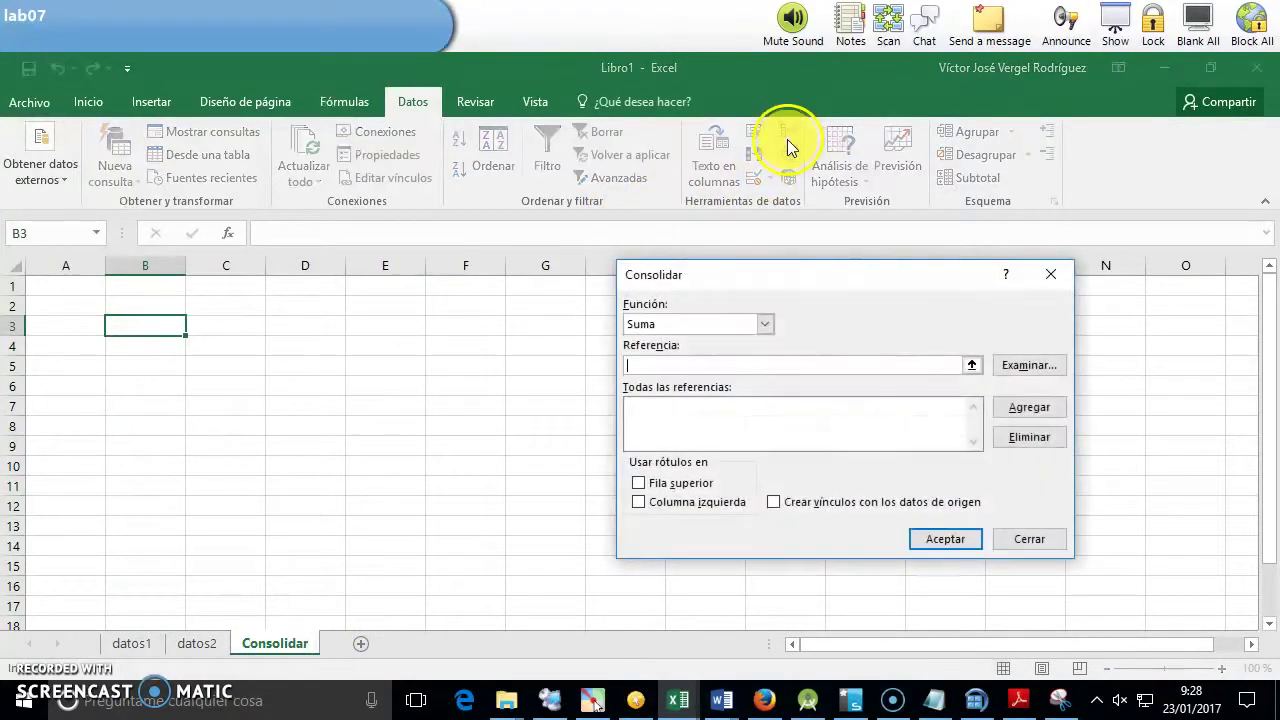
pyautogui.click(764, 324)
pyautogui.click(740, 366)
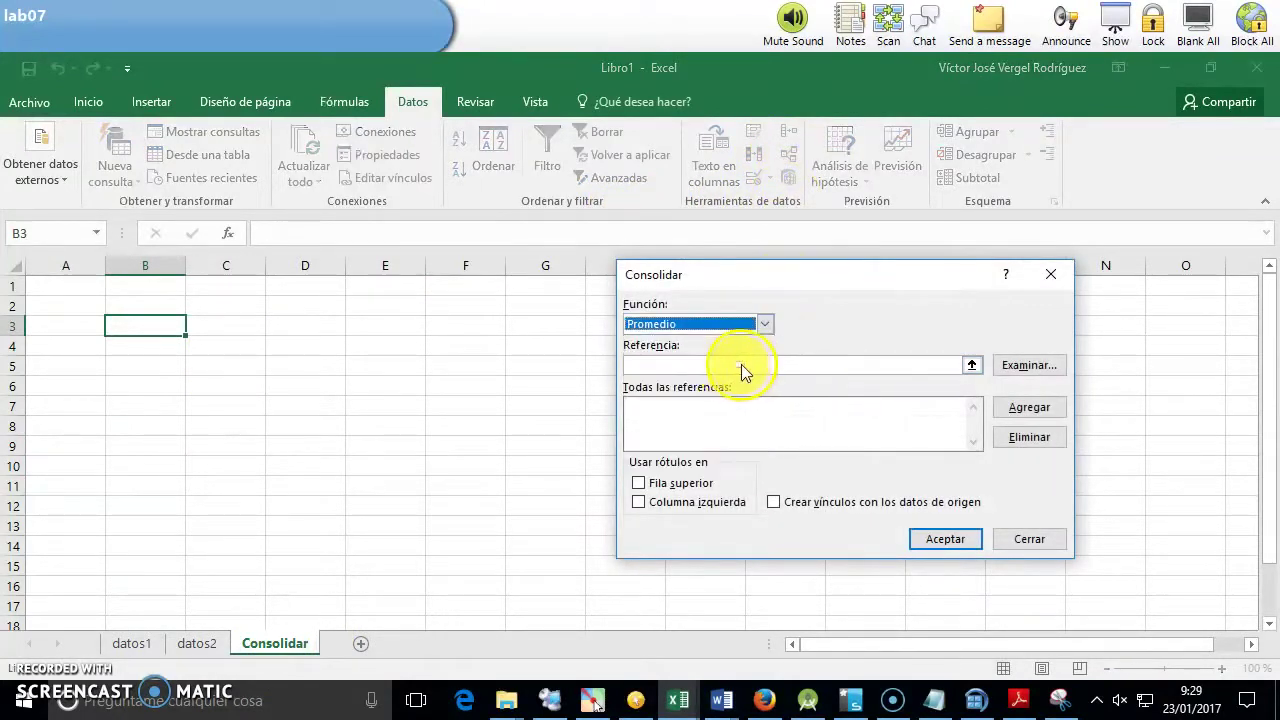
pyautogui.click(976, 367)
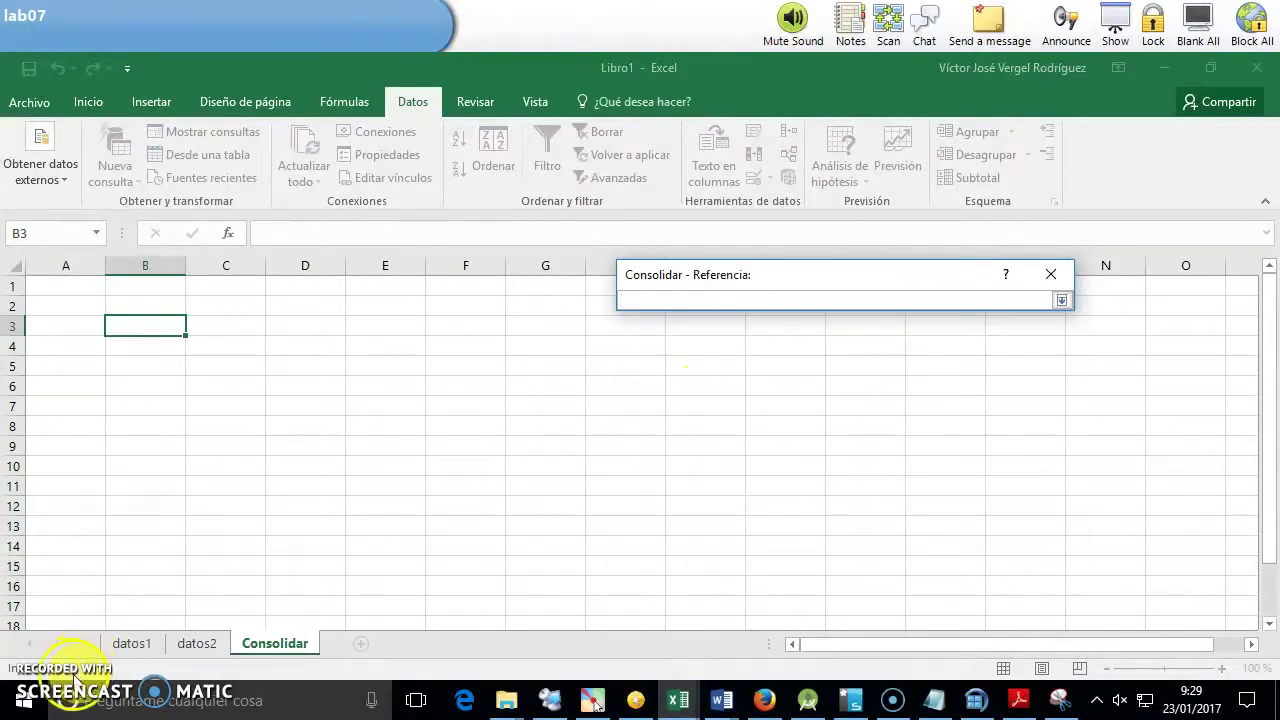
pyautogui.click(131, 643)
pyautogui.moveTo(531, 543); pyautogui.dragTo(126, 346)
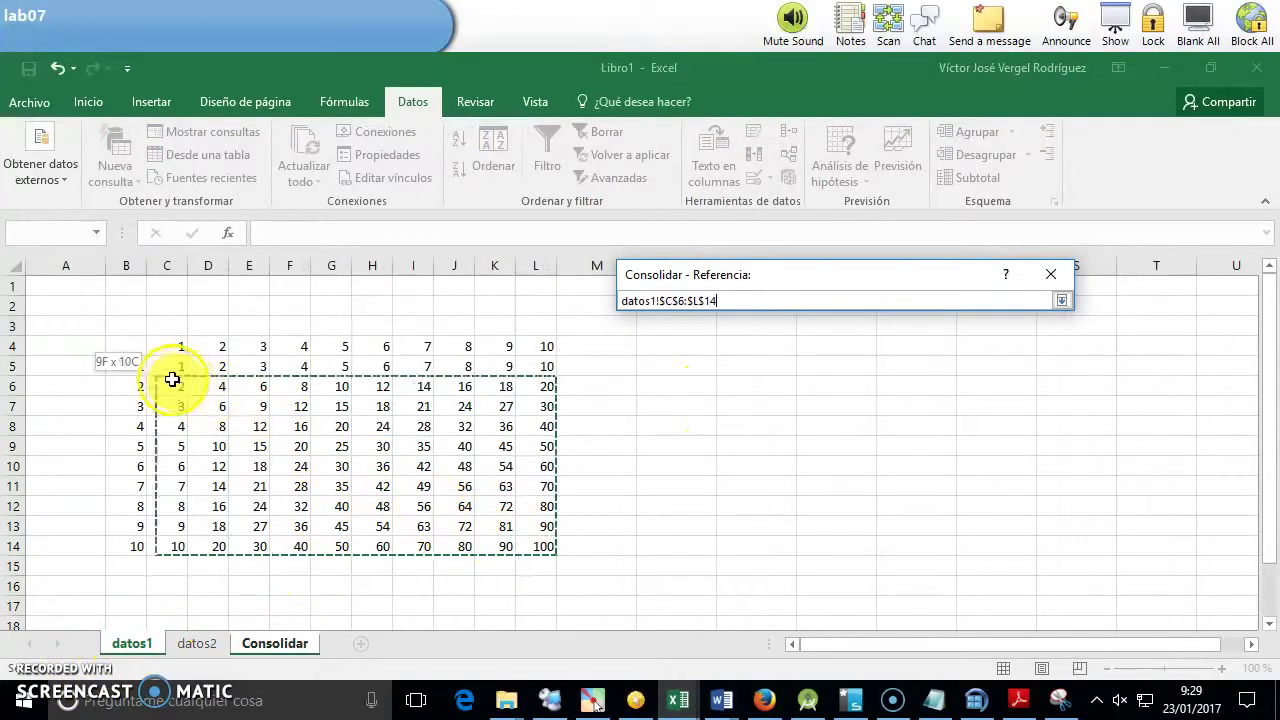
pyautogui.click(1062, 301)
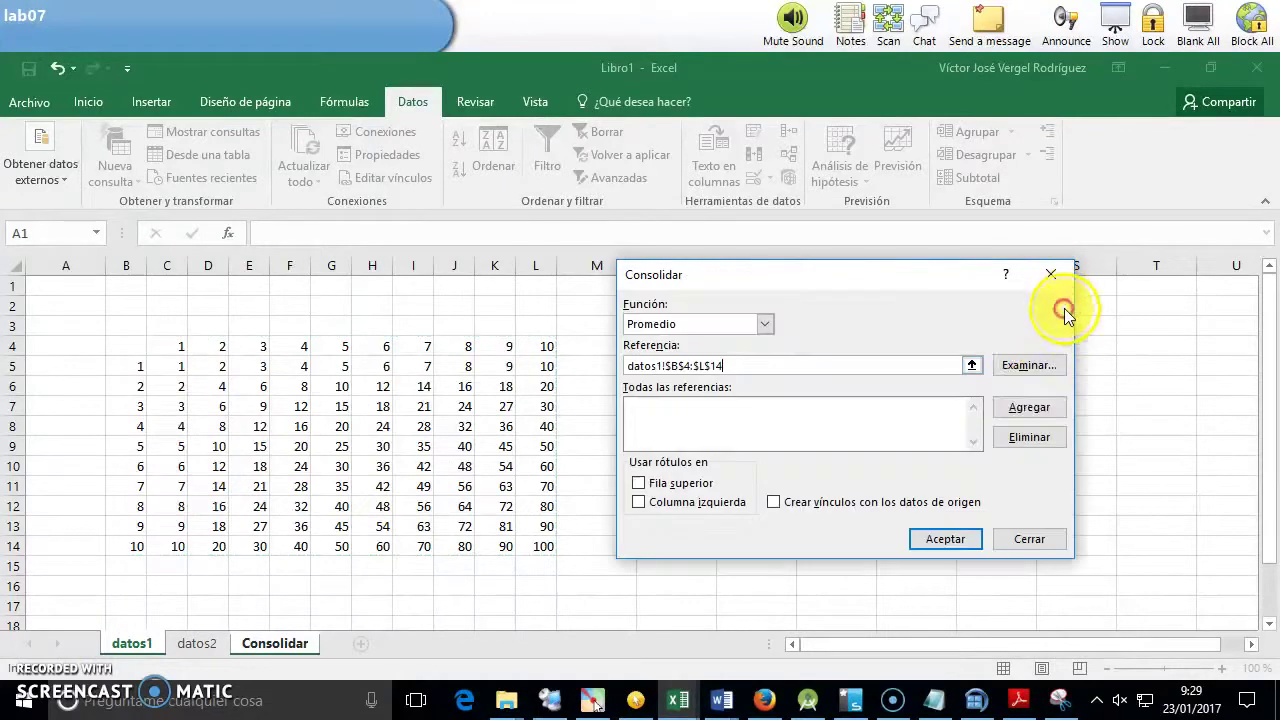
pyautogui.click(1015, 408)
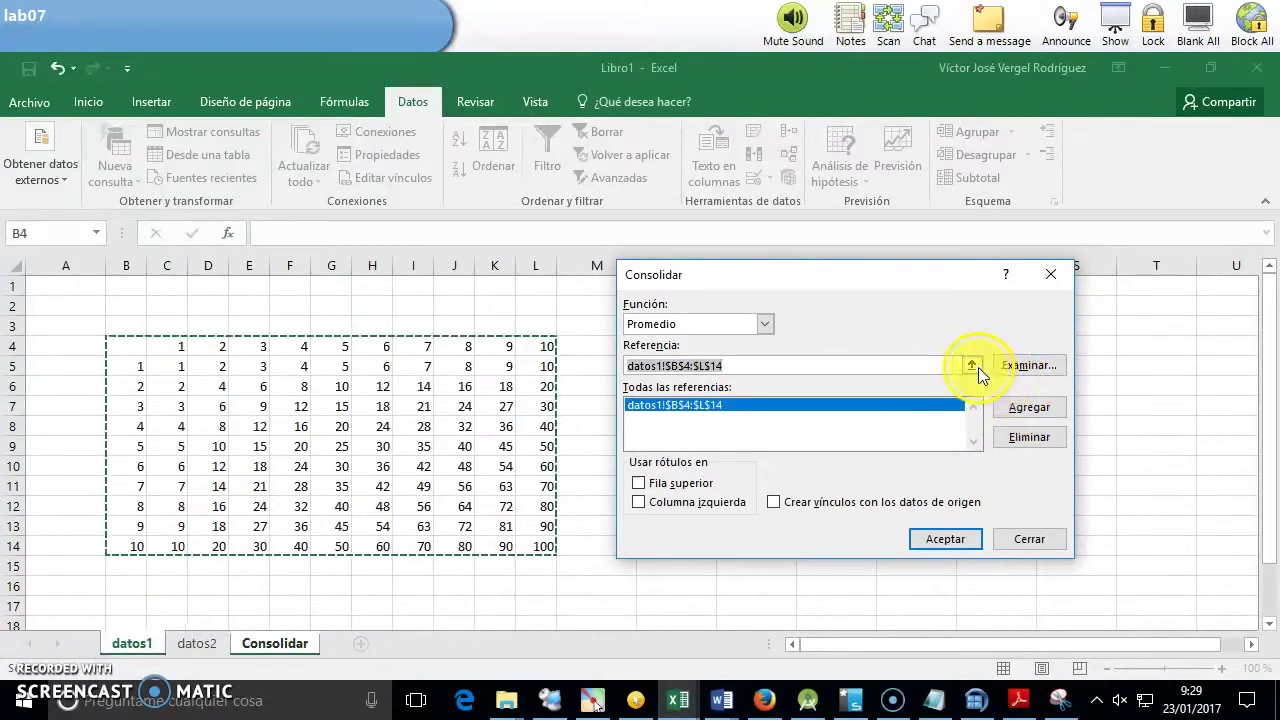
# Add datos2!$B$4:$L$14 and use Fila superior and Columna izquierda as labels
pyautogui.click(972, 366)
pyautogui.click(197, 643)
pyautogui.moveTo(503, 545); pyautogui.dragTo(128, 344)
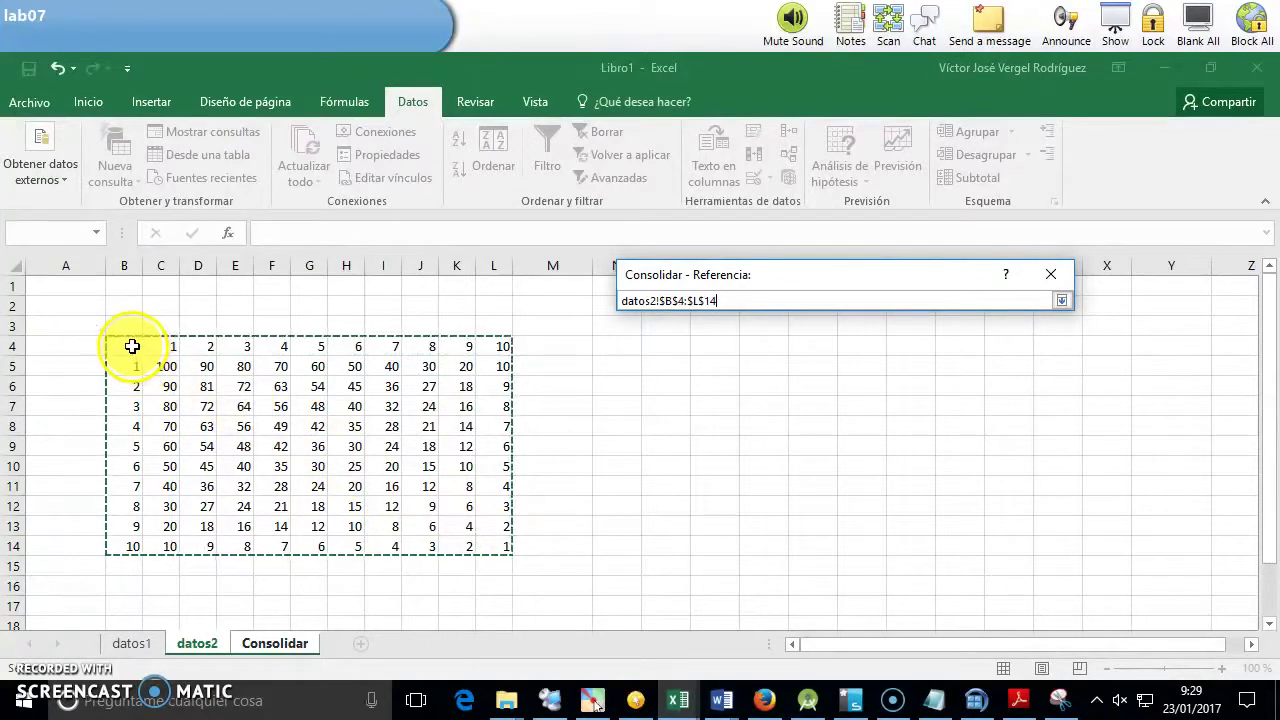
pyautogui.click(1063, 303)
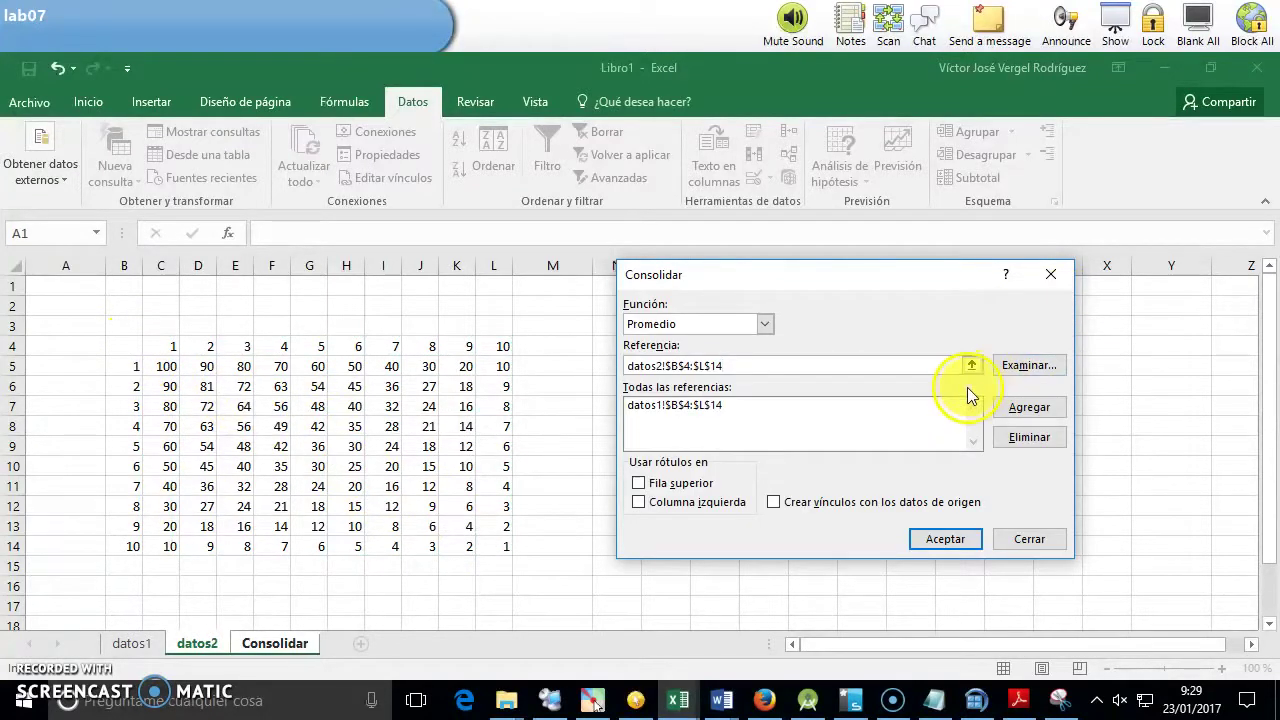
pyautogui.click(1029, 407)
pyautogui.click(672, 483)
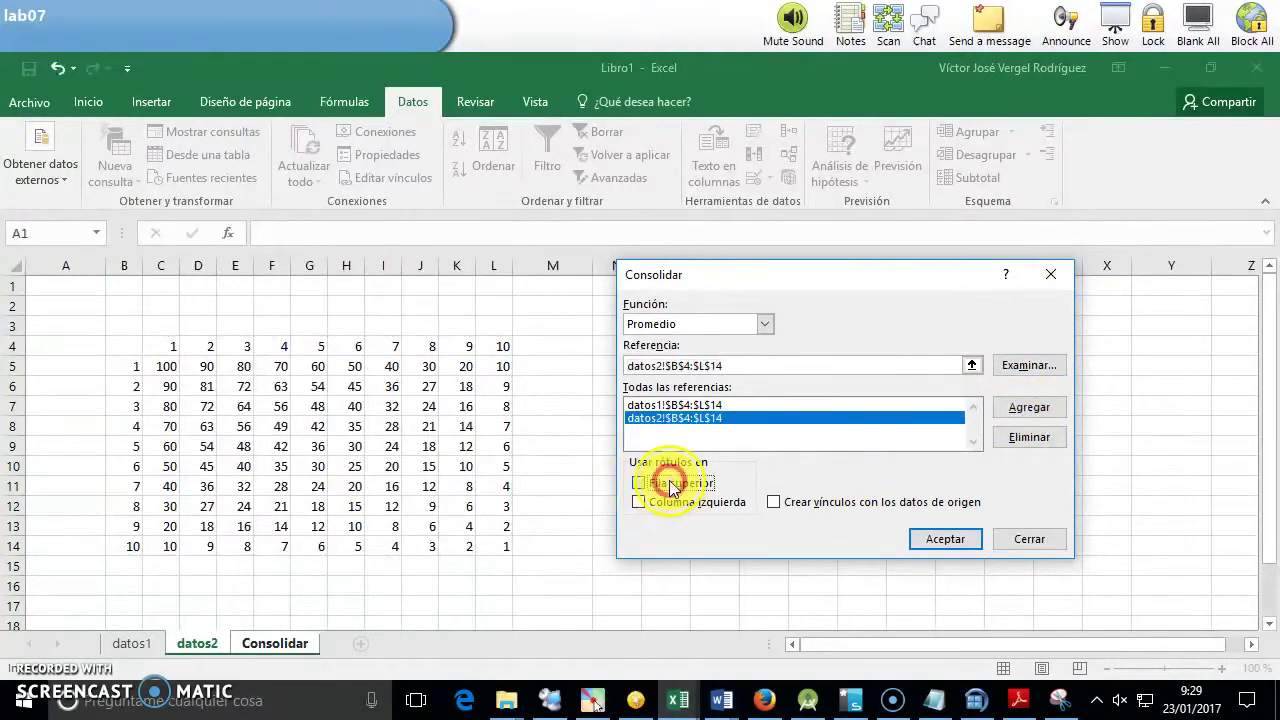
pyautogui.click(686, 505)
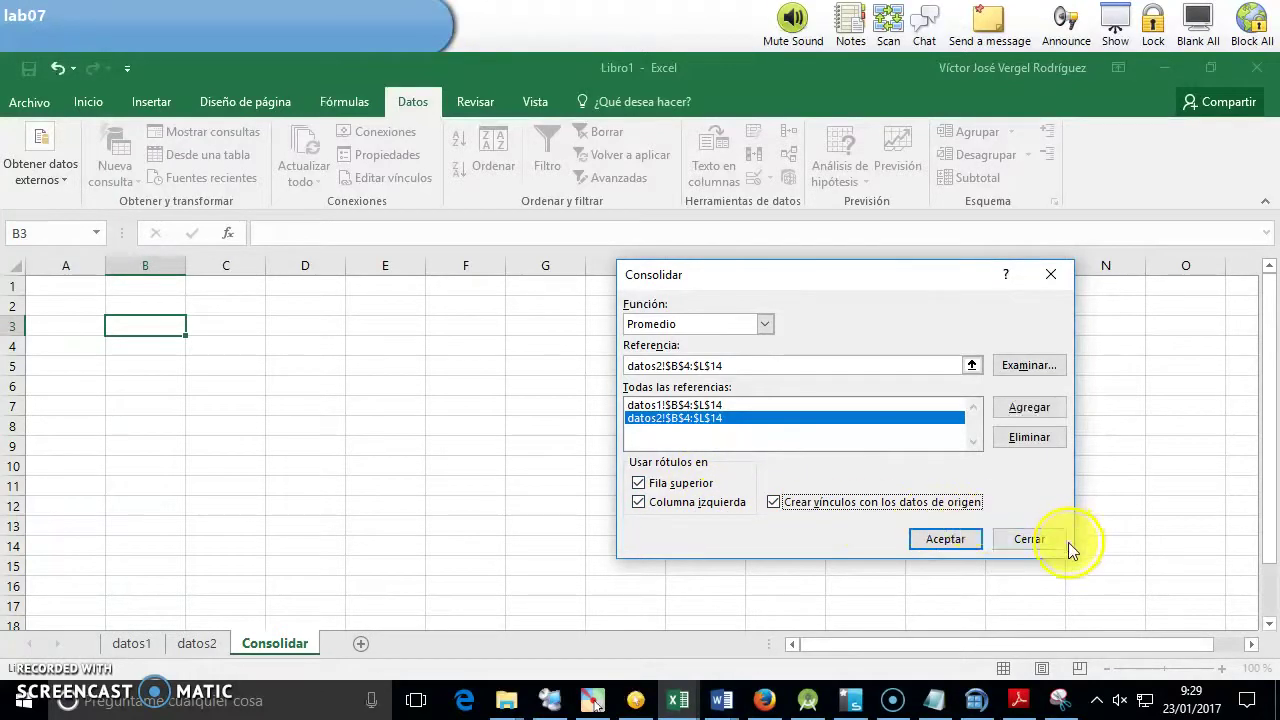
# Run the consolidation, expand the first group and compare linked values in D4:D5
pyautogui.click(960, 538)
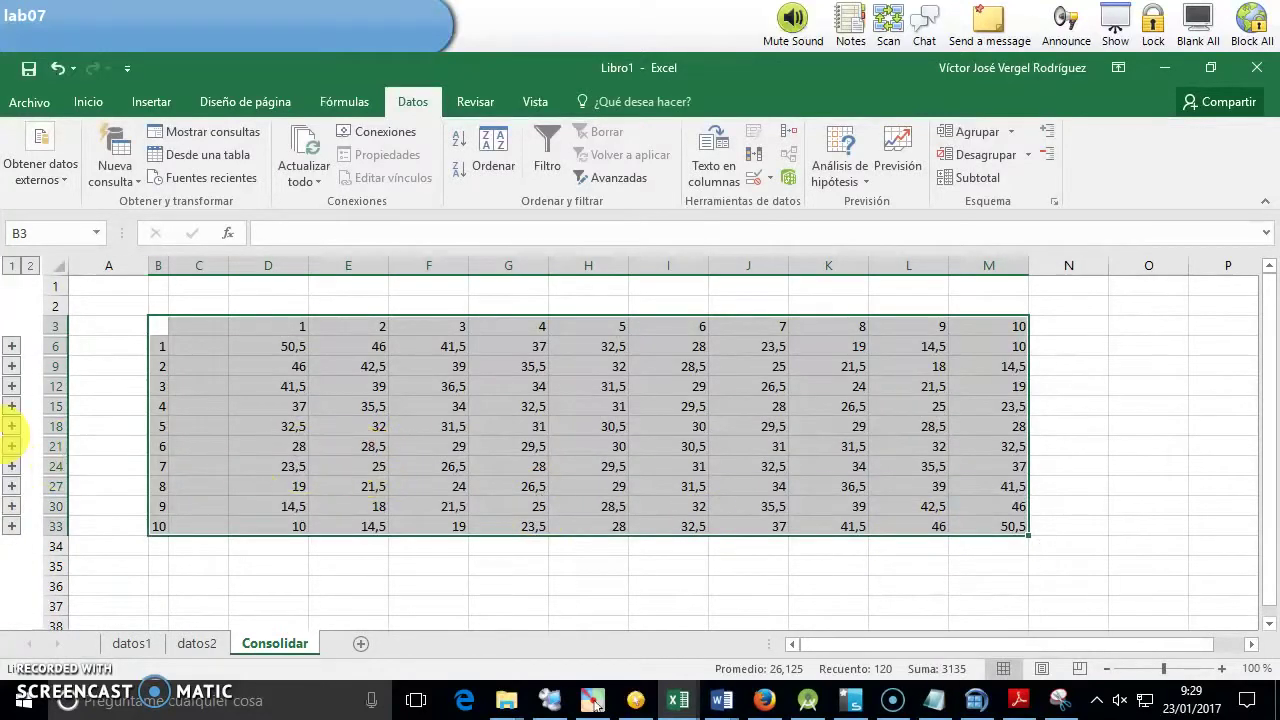
pyautogui.click(12, 346)
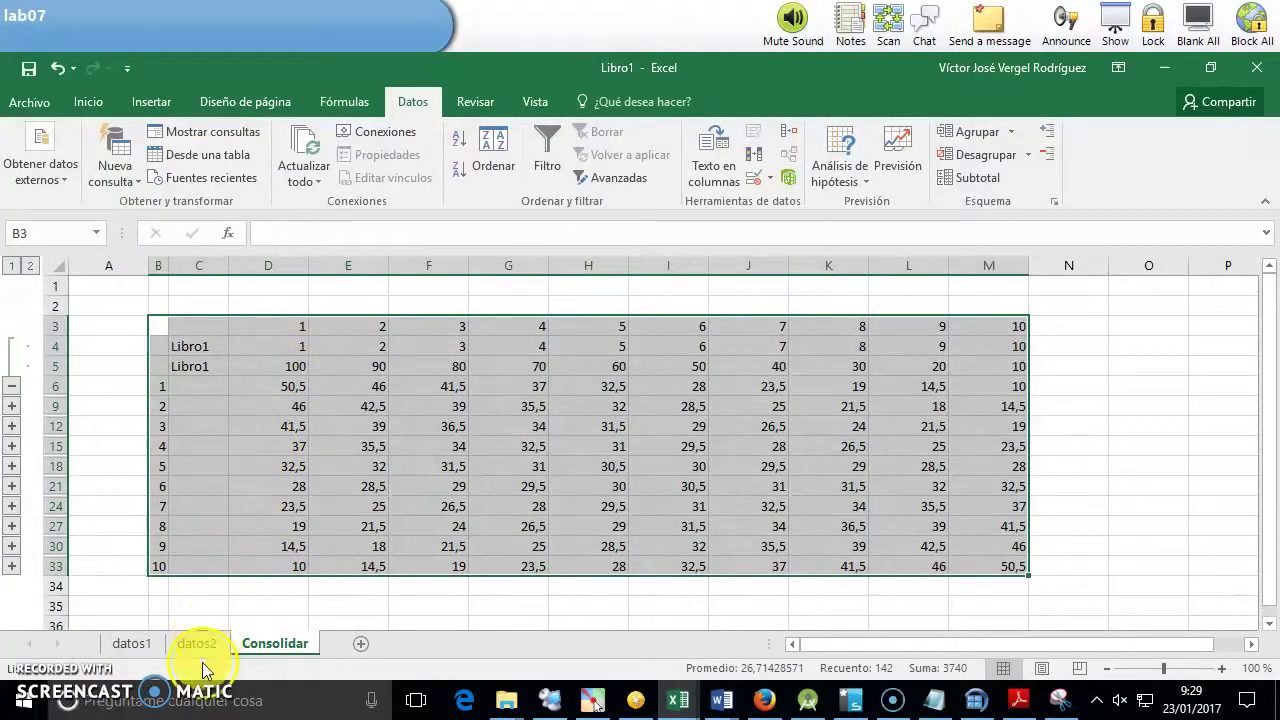
pyautogui.click(294, 367)
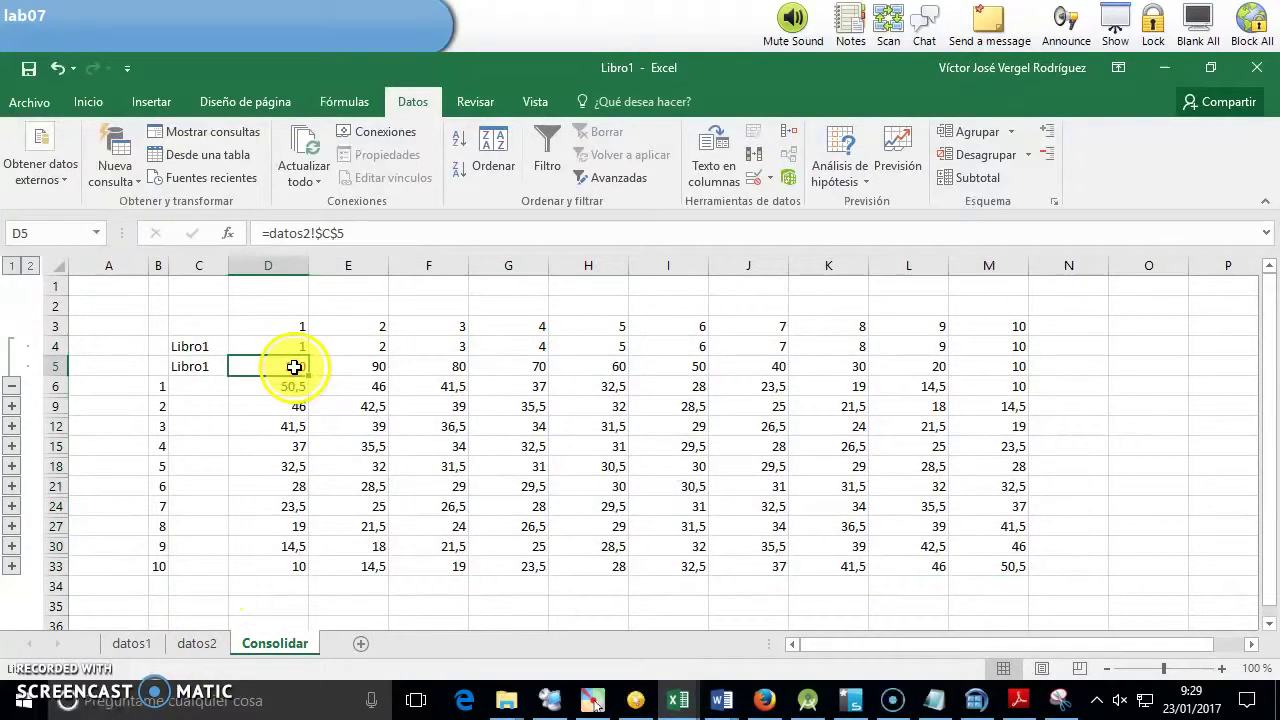
pyautogui.moveTo(294, 346); pyautogui.dragTo(294, 366)
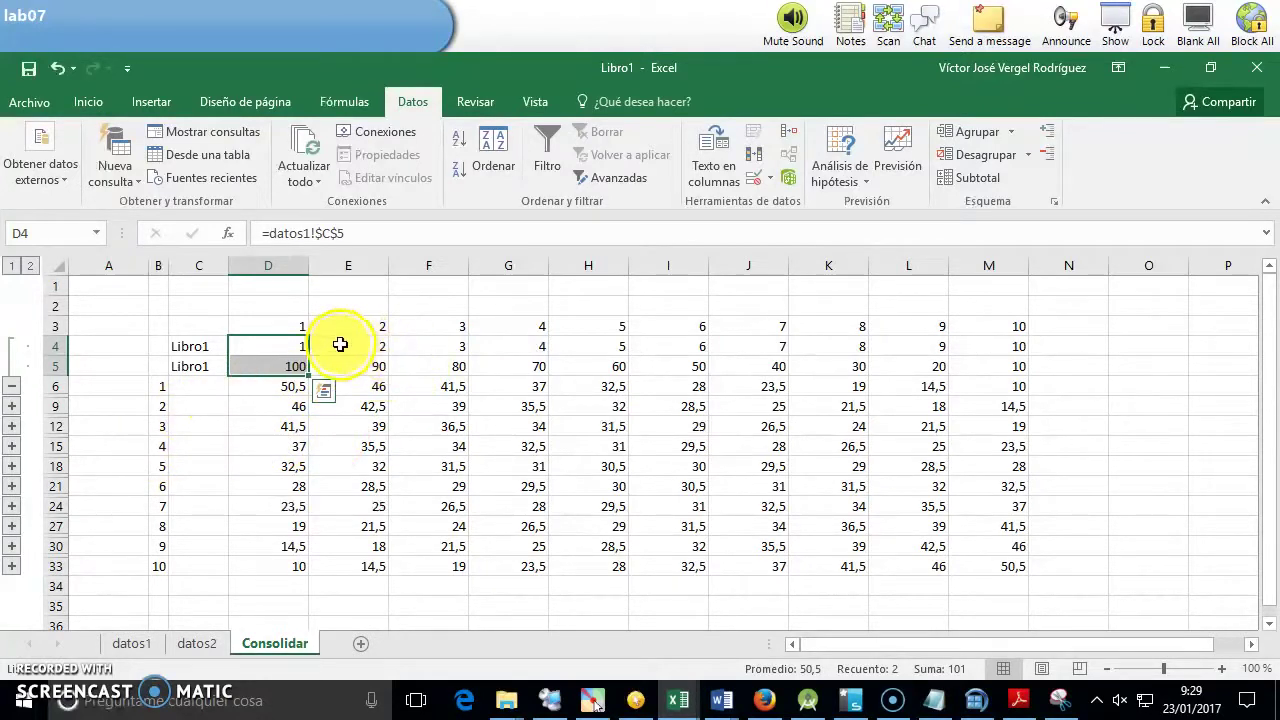
# Inspect row 24's average formula and its datos1/datos2 links in E22:E23, then expand item 6
pyautogui.moveTo(150, 505); pyautogui.dragTo(264, 506)
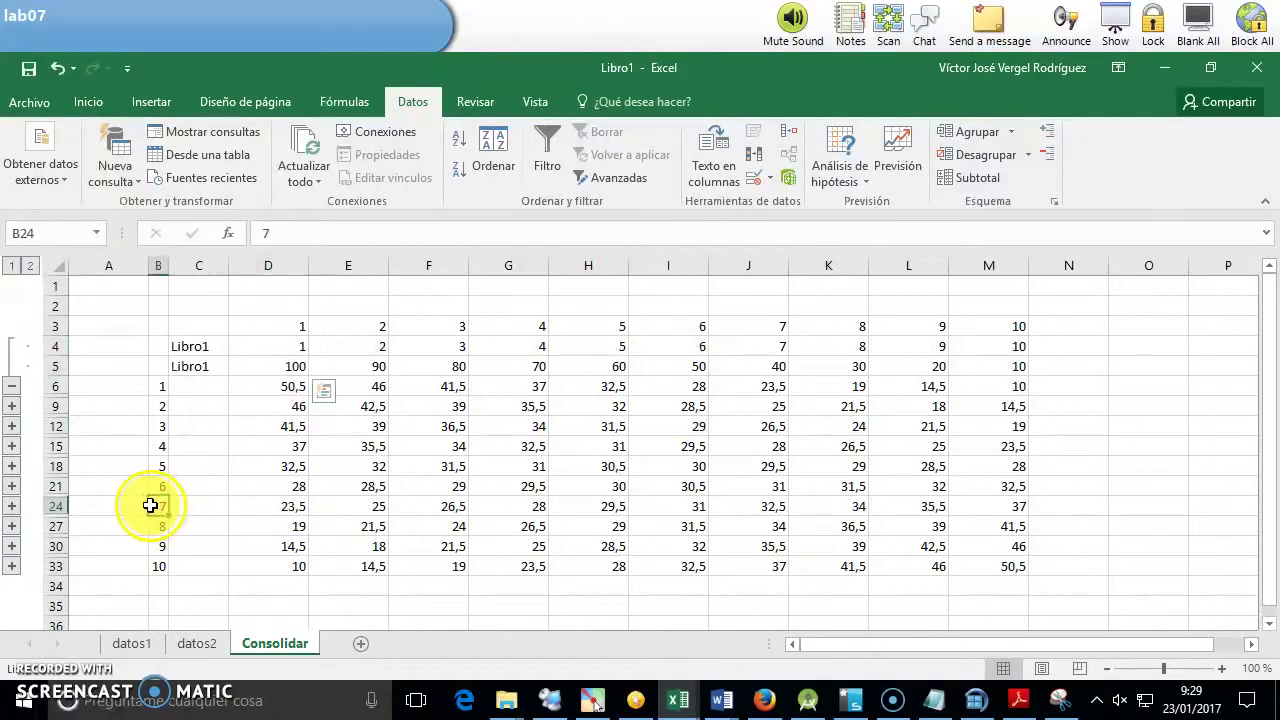
pyautogui.click(368, 505)
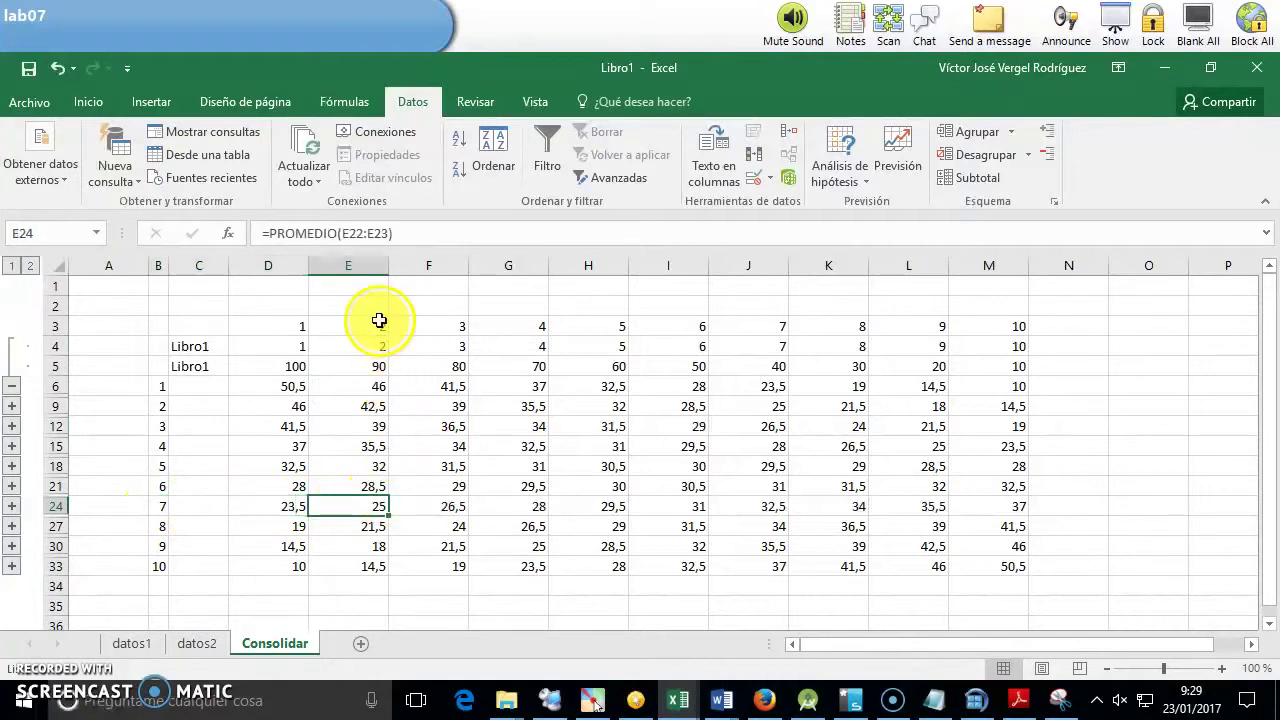
pyautogui.click(13, 507)
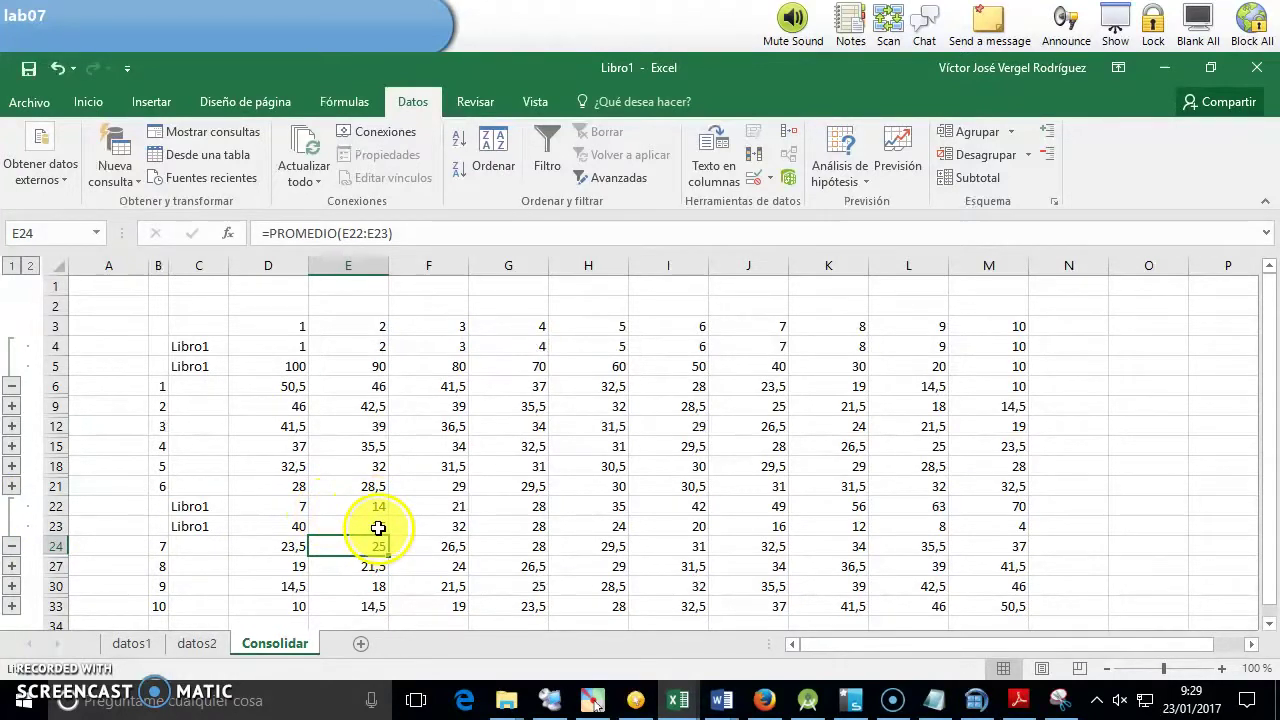
pyautogui.click(378, 527)
pyautogui.click(379, 506)
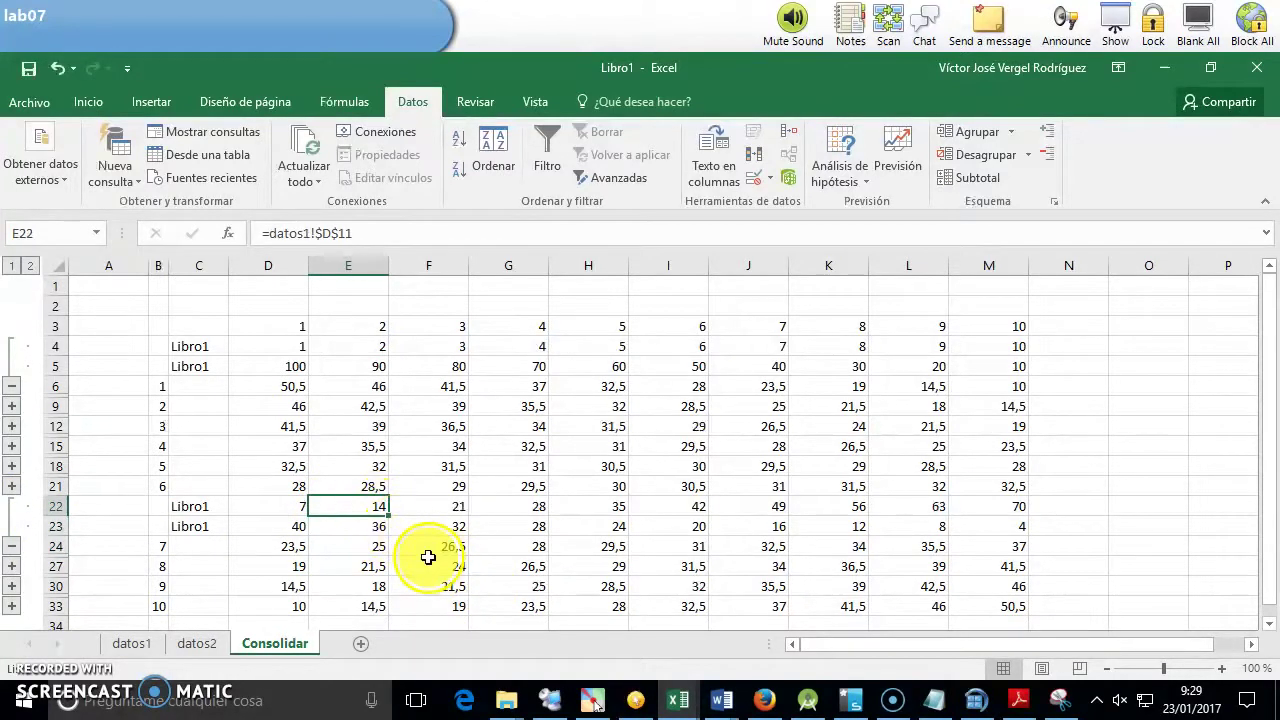
pyautogui.click(380, 546)
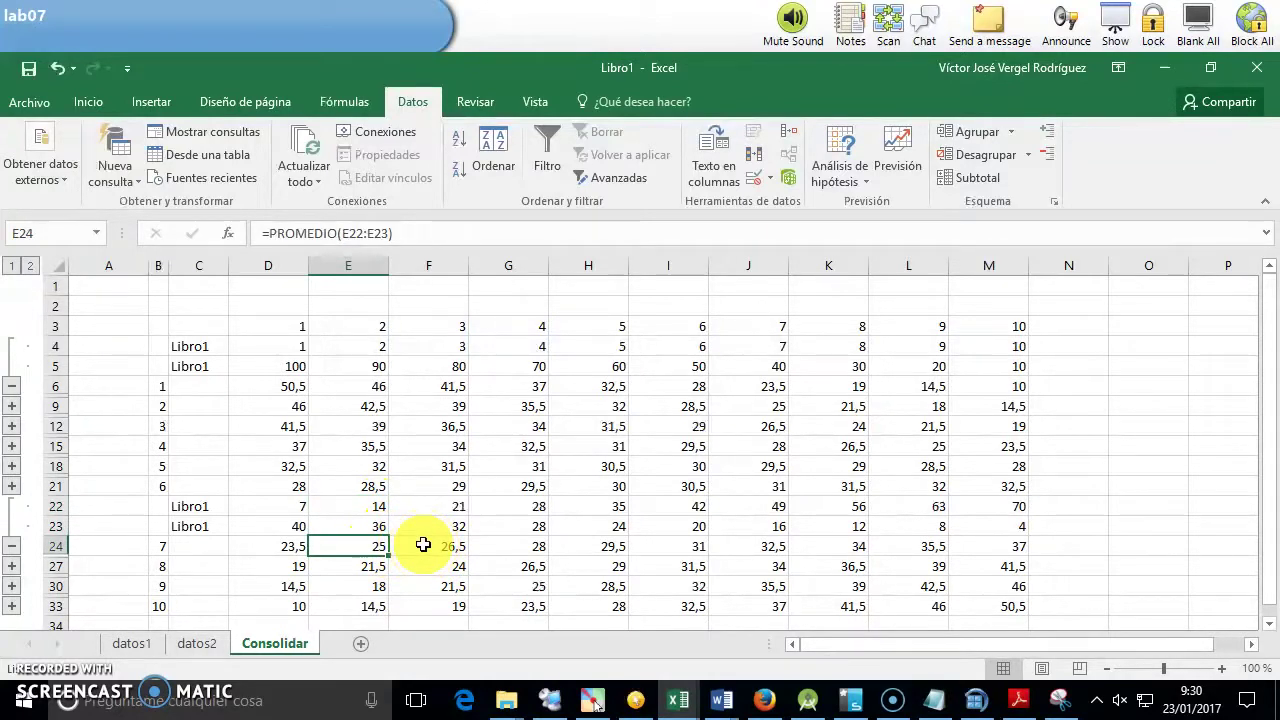
pyautogui.click(14, 486)
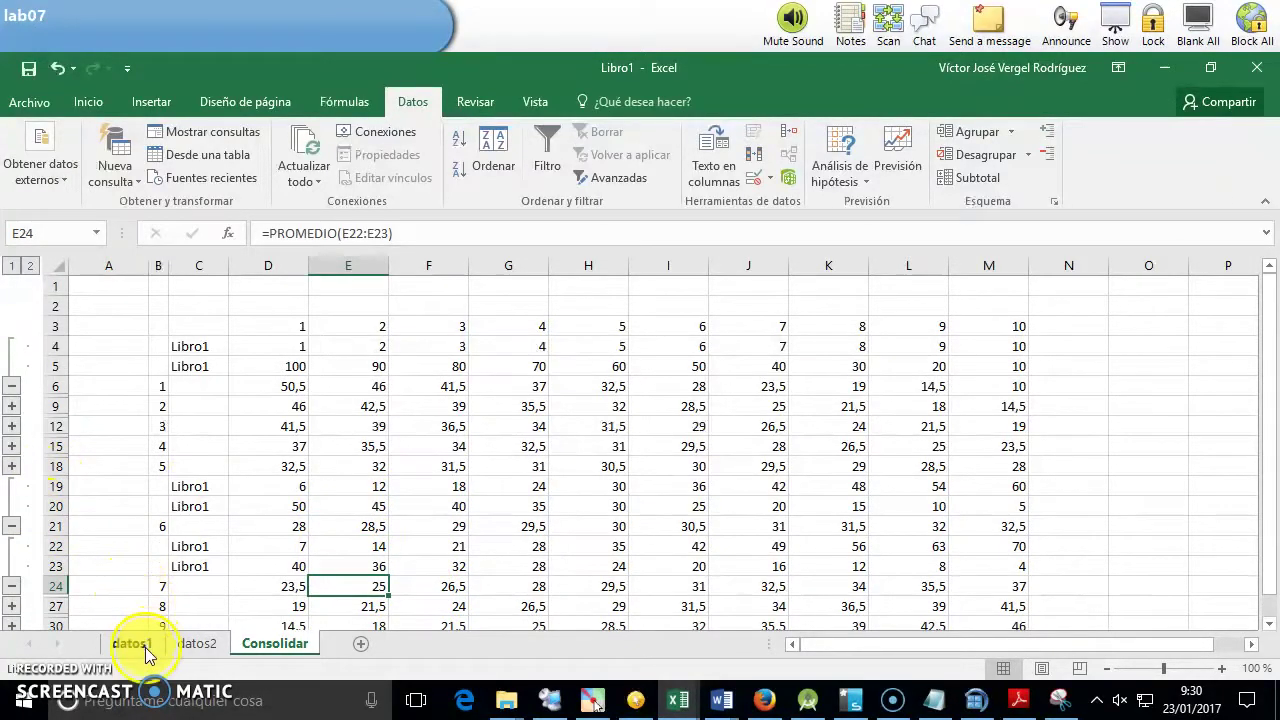
# Flip between the datos1 and datos2 sheets comparing values like cell C5, ending on datos1
pyautogui.click(131, 643)
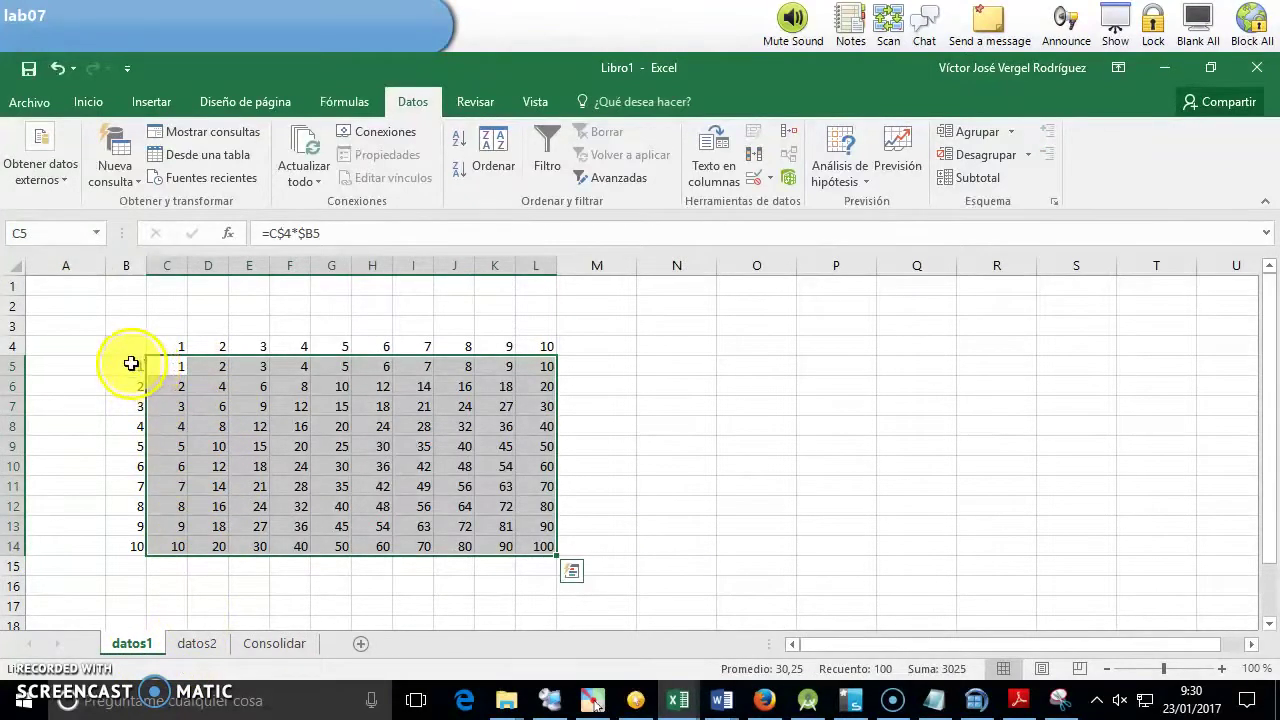
pyautogui.click(175, 365)
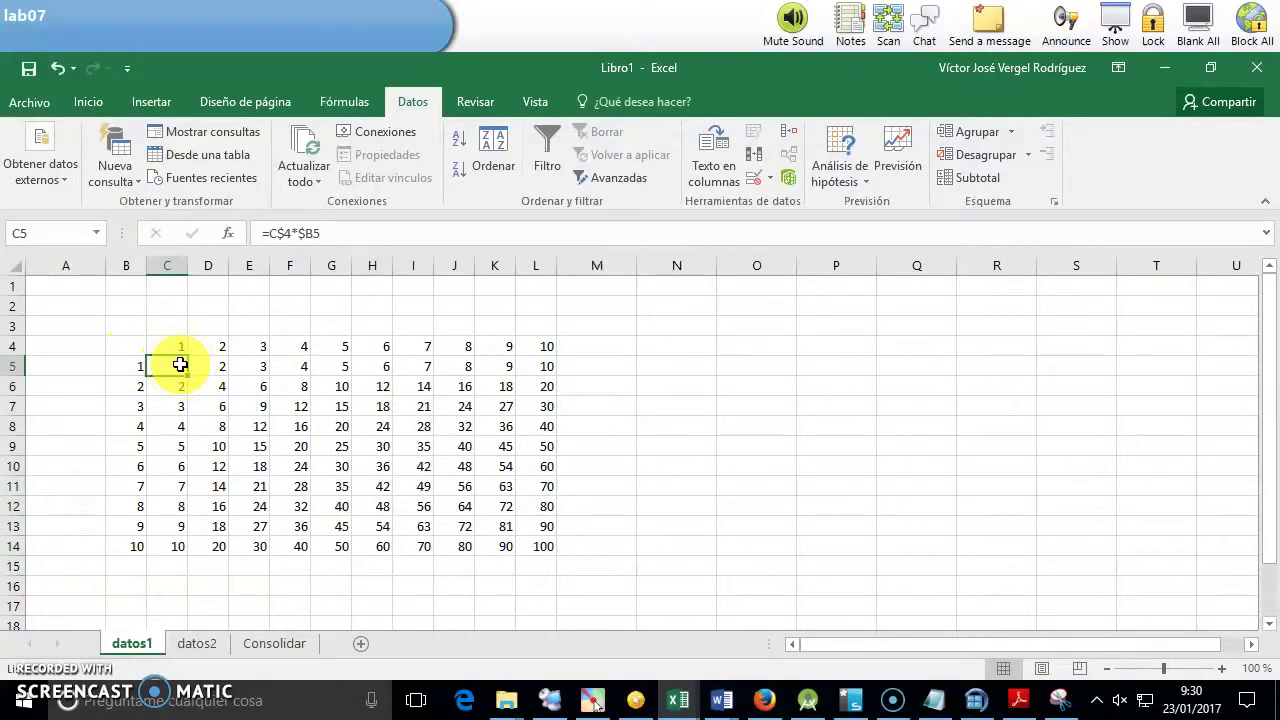
pyautogui.click(197, 643)
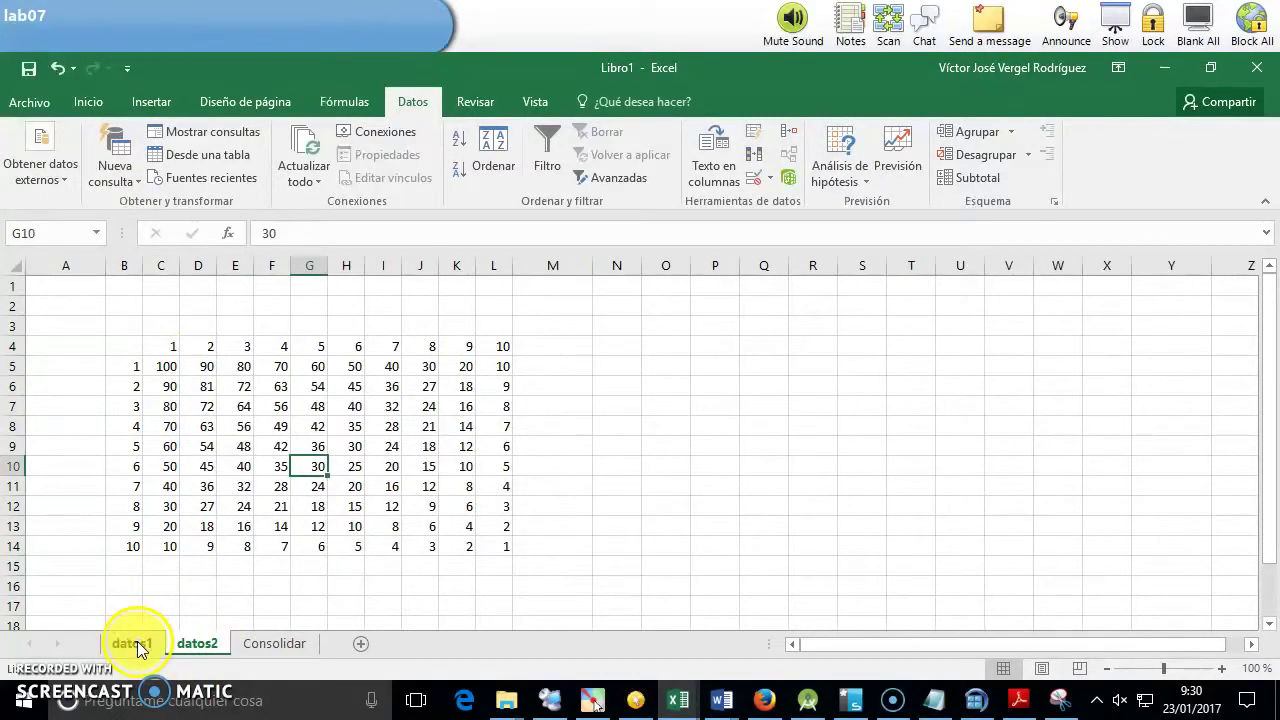
pyautogui.click(138, 645)
pyautogui.click(197, 643)
pyautogui.click(124, 645)
pyautogui.click(195, 645)
pyautogui.click(162, 370)
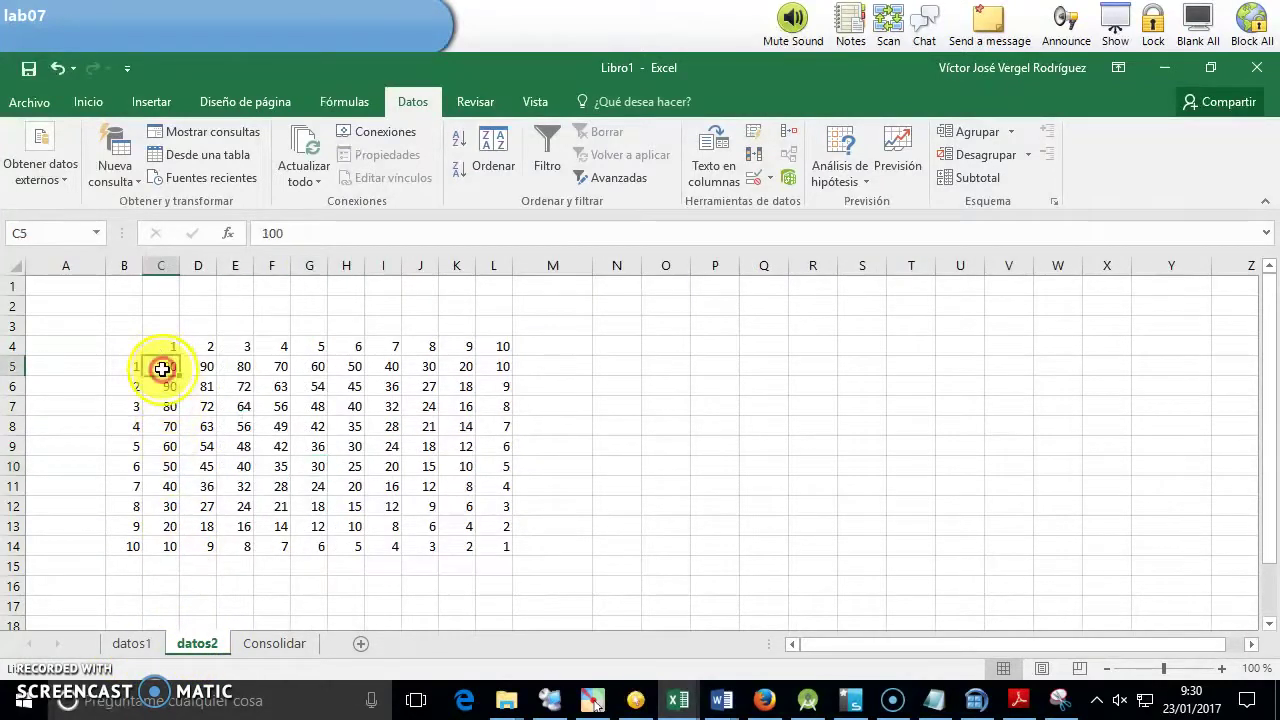
pyautogui.click(147, 641)
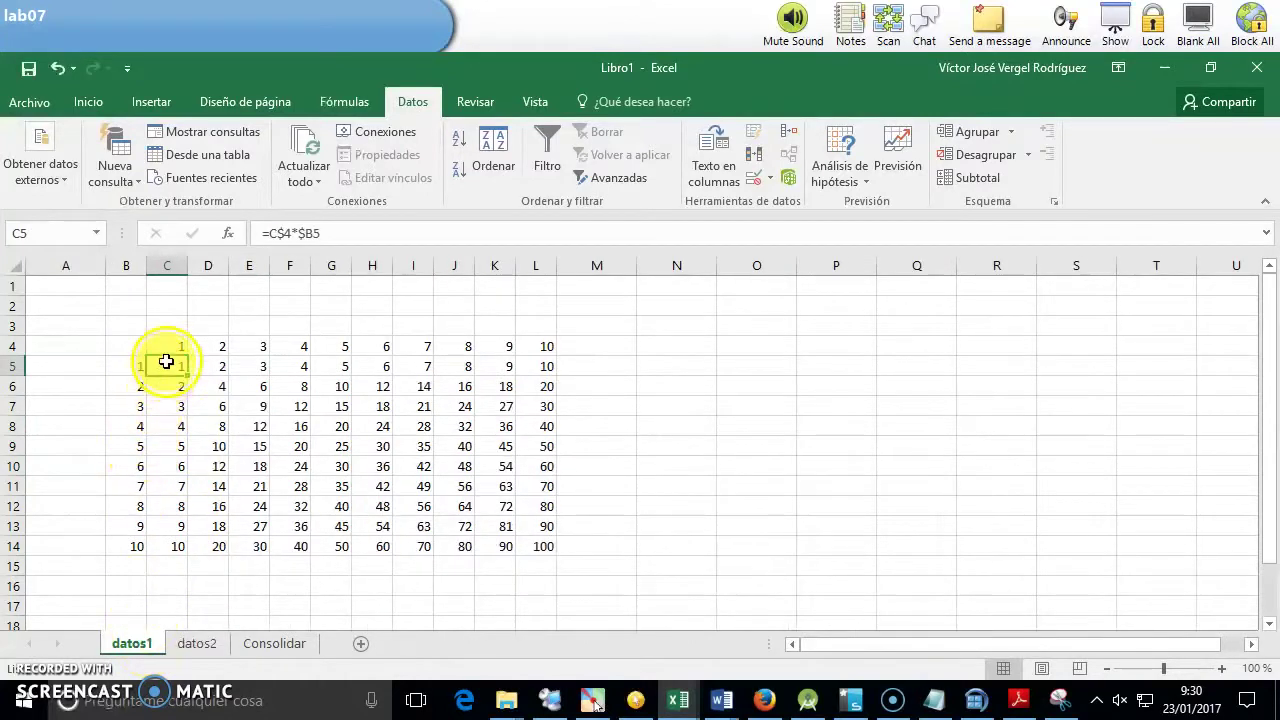
pyautogui.click(200, 643)
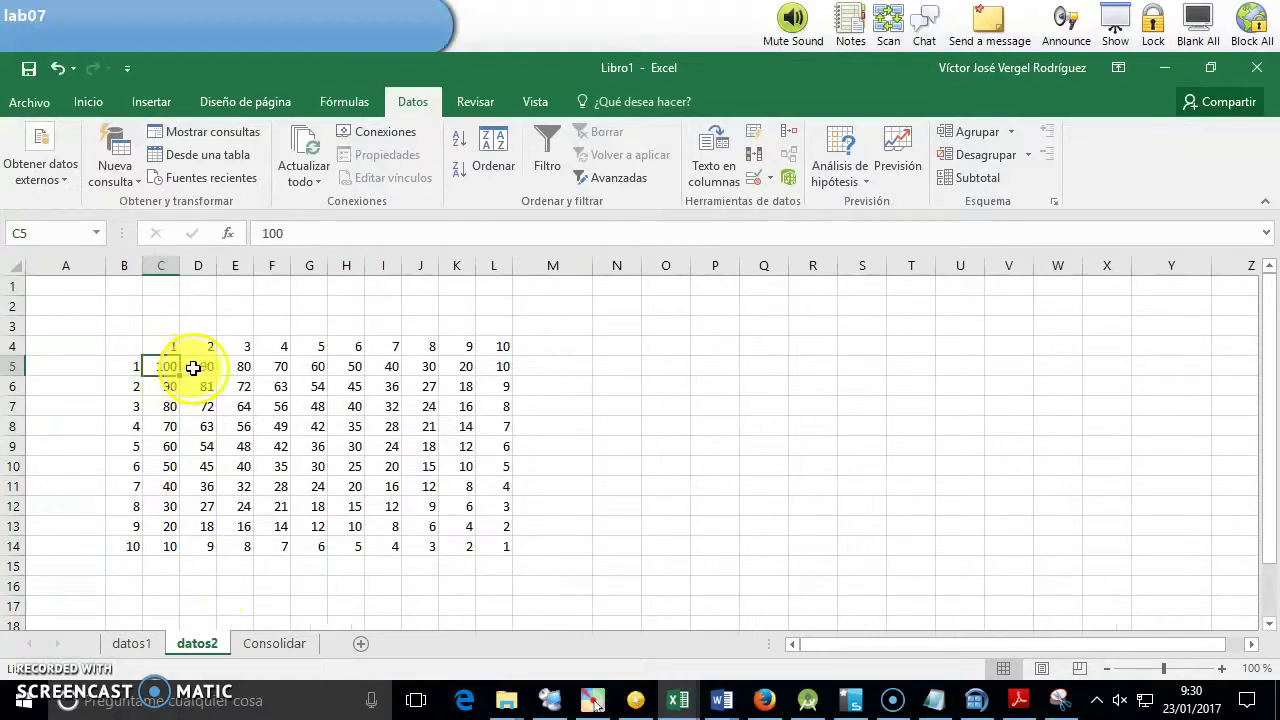
pyautogui.click(132, 641)
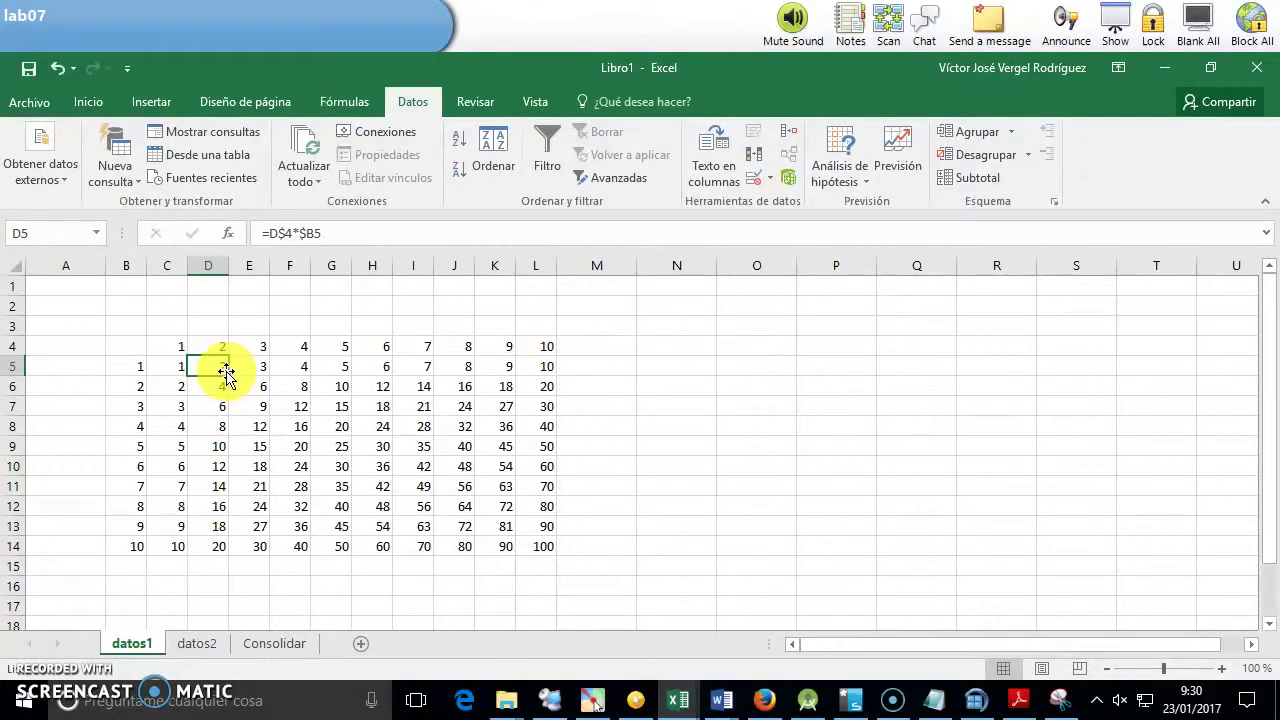
pyautogui.click(724, 703)
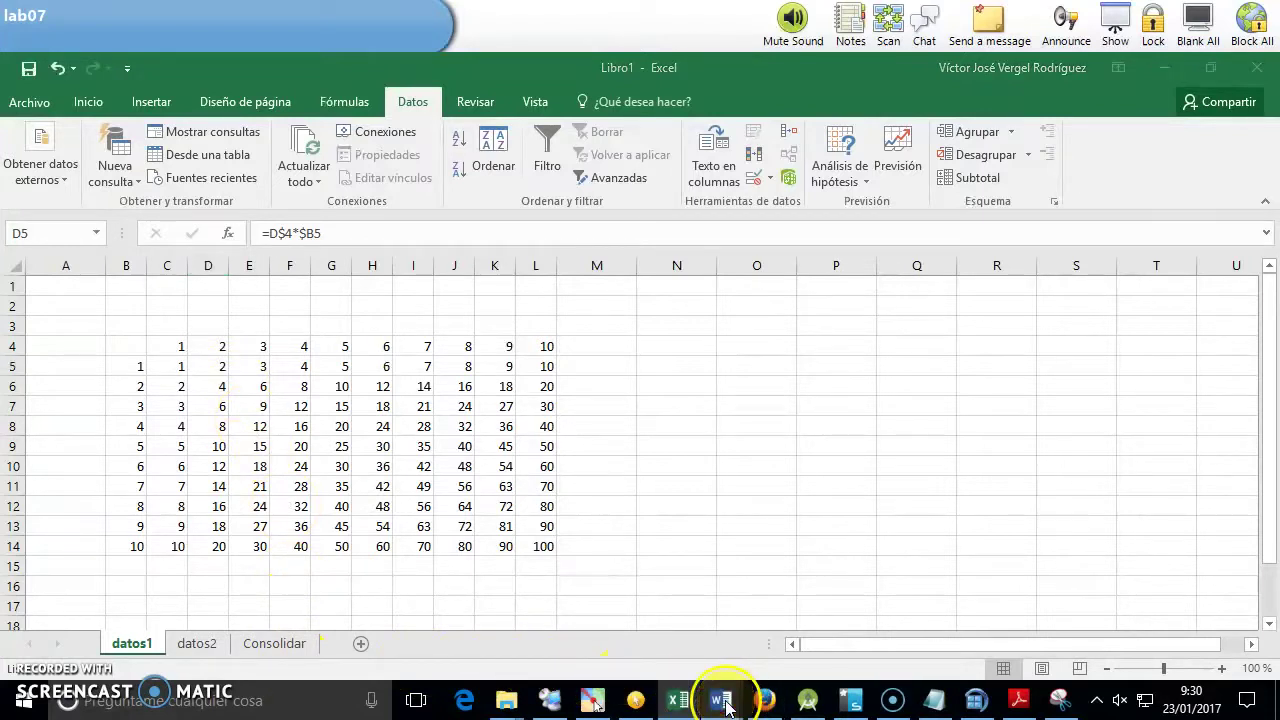
# Append 'Lo que hace es coger el dato de la misma fila y columna de ambas tablas y lo suma/promedia...' to the Consolidar notes
pyautogui.click(690, 606)
pyautogui.click(309, 362)
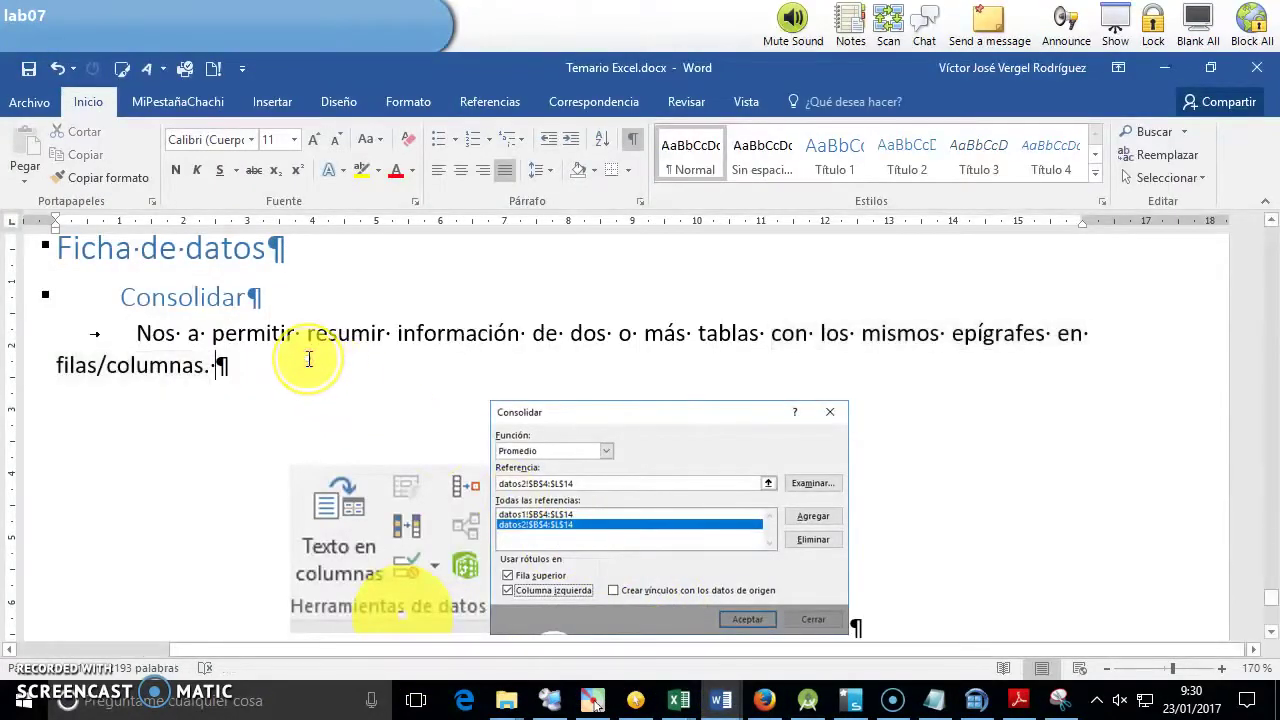
pyautogui.write('Lo que hace es coger el dato de la ')
pyautogui.write('fila')
pyautogui.press('BackSpace')
pyautogui.press('BackSpace')
pyautogui.press('BackSpace')
pyautogui.write('misma fila y columna de ')
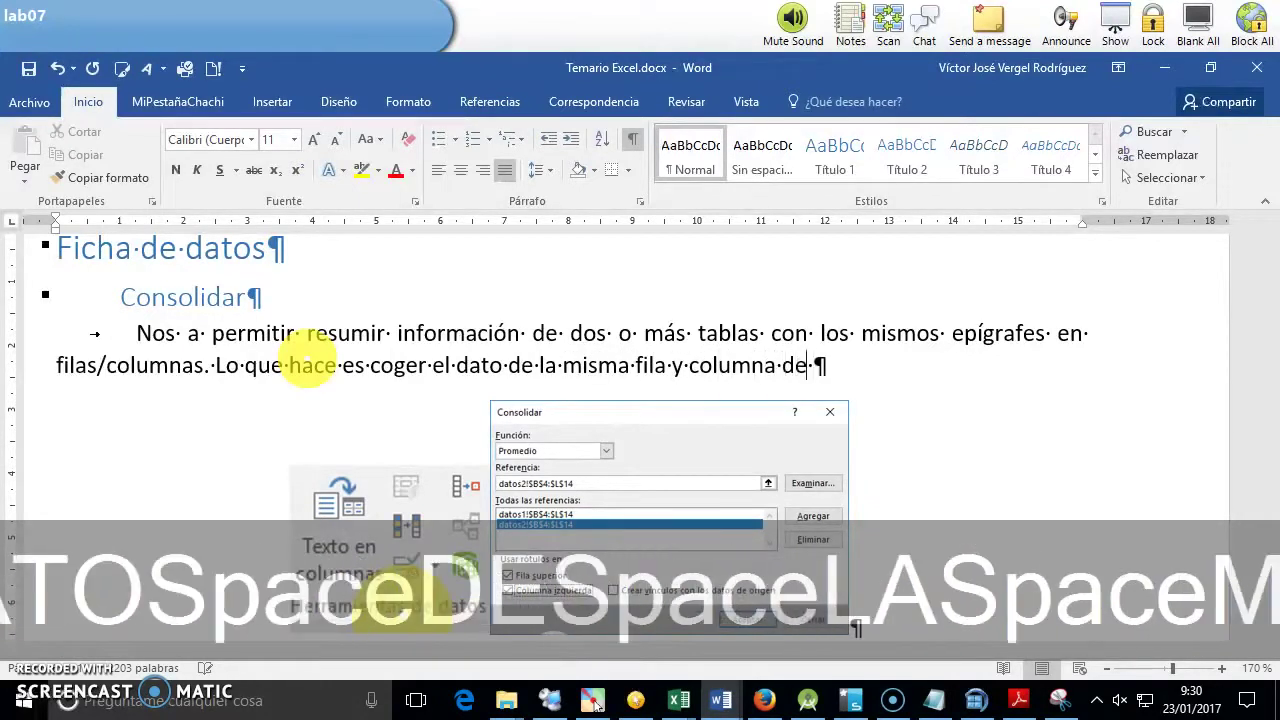
pyautogui.write('ambas tablas y lo s')
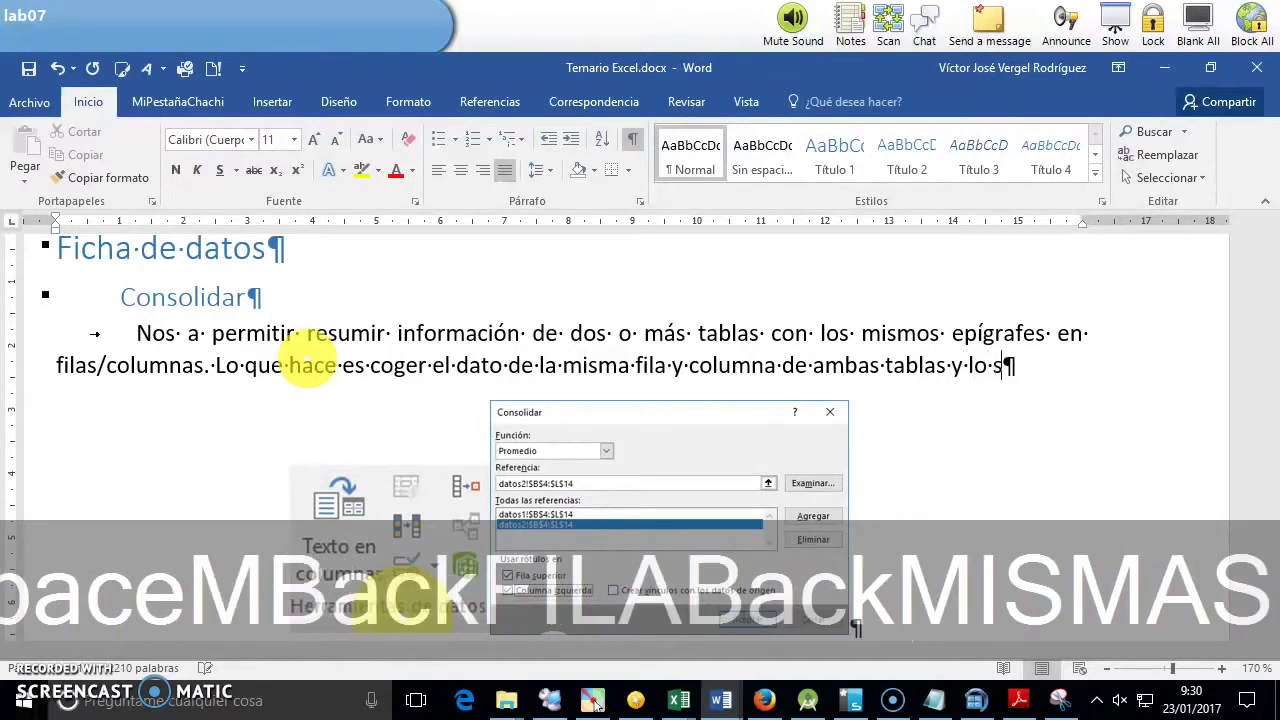
pyautogui.write('uma/')
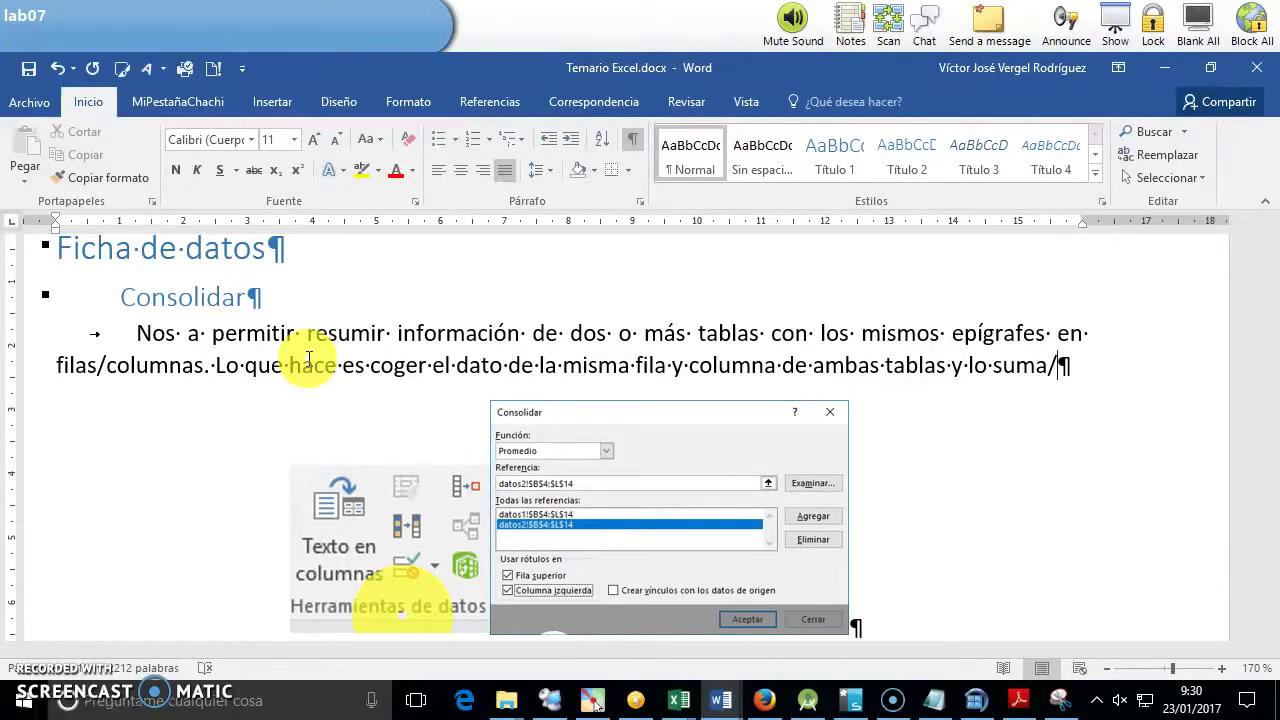
pyautogui.write('promedia...')
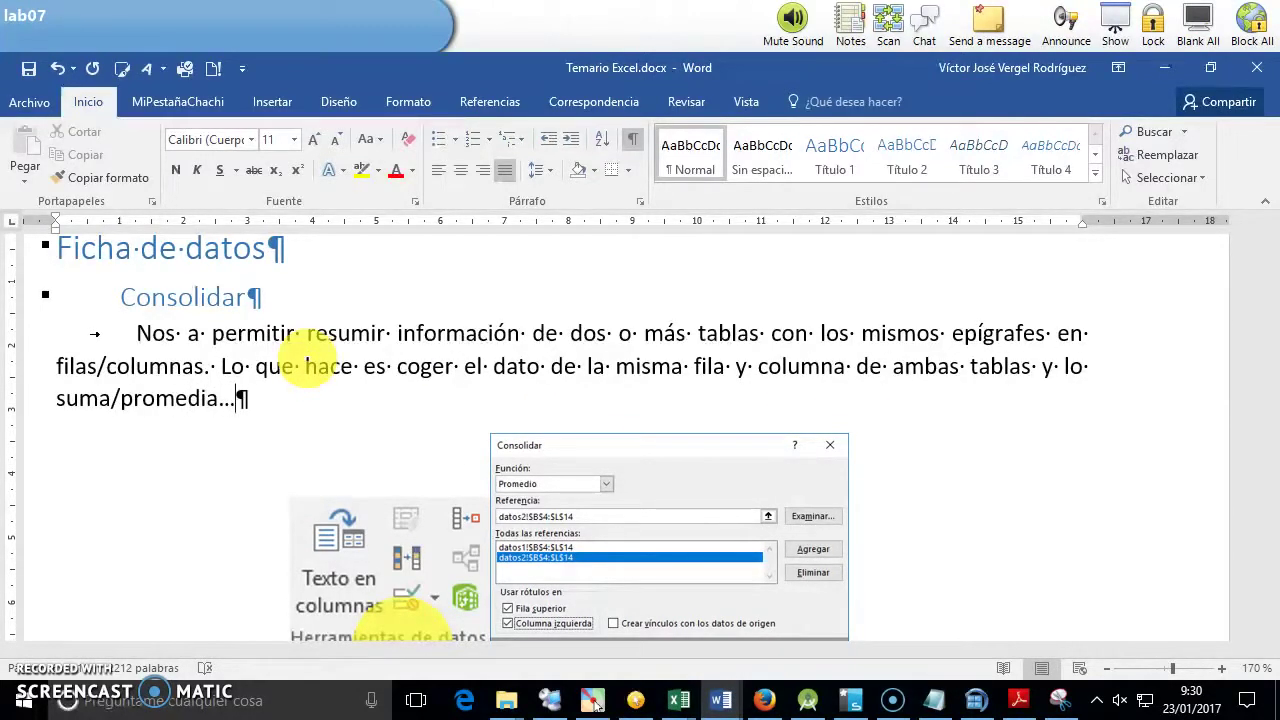
pyautogui.scroll(-1, 309, 360)
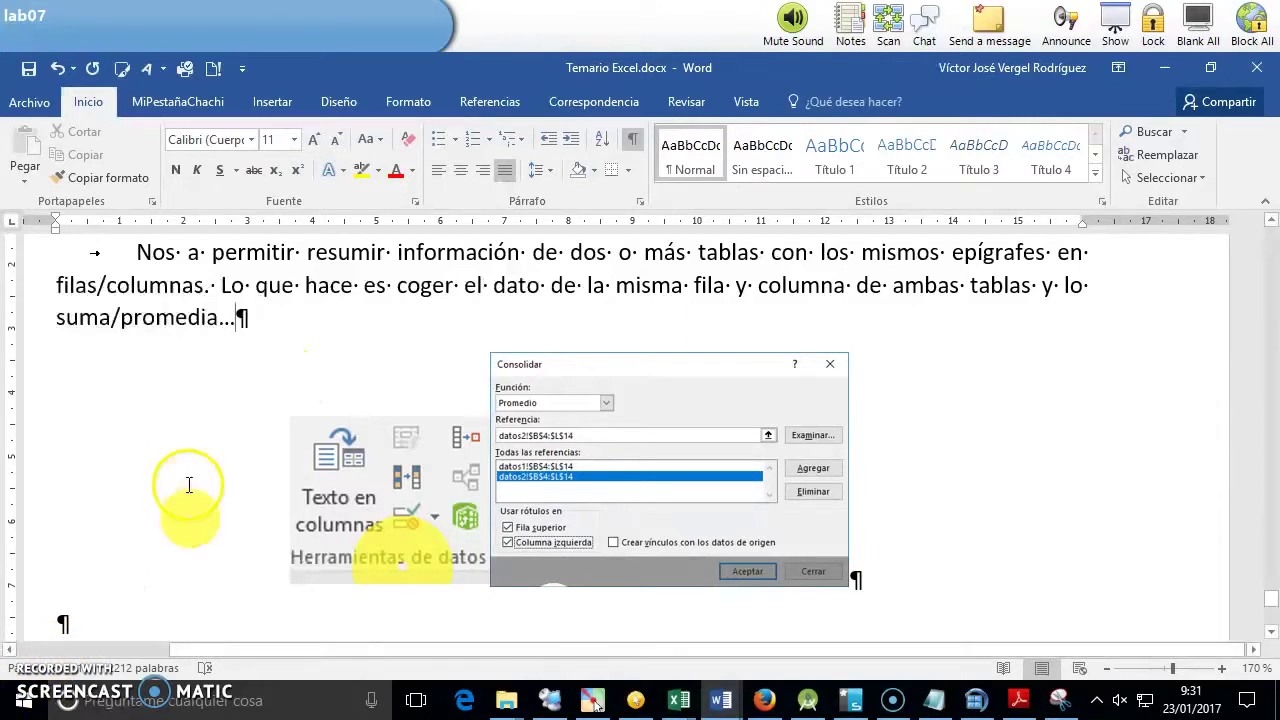
pyautogui.scroll(-4, 193, 389)
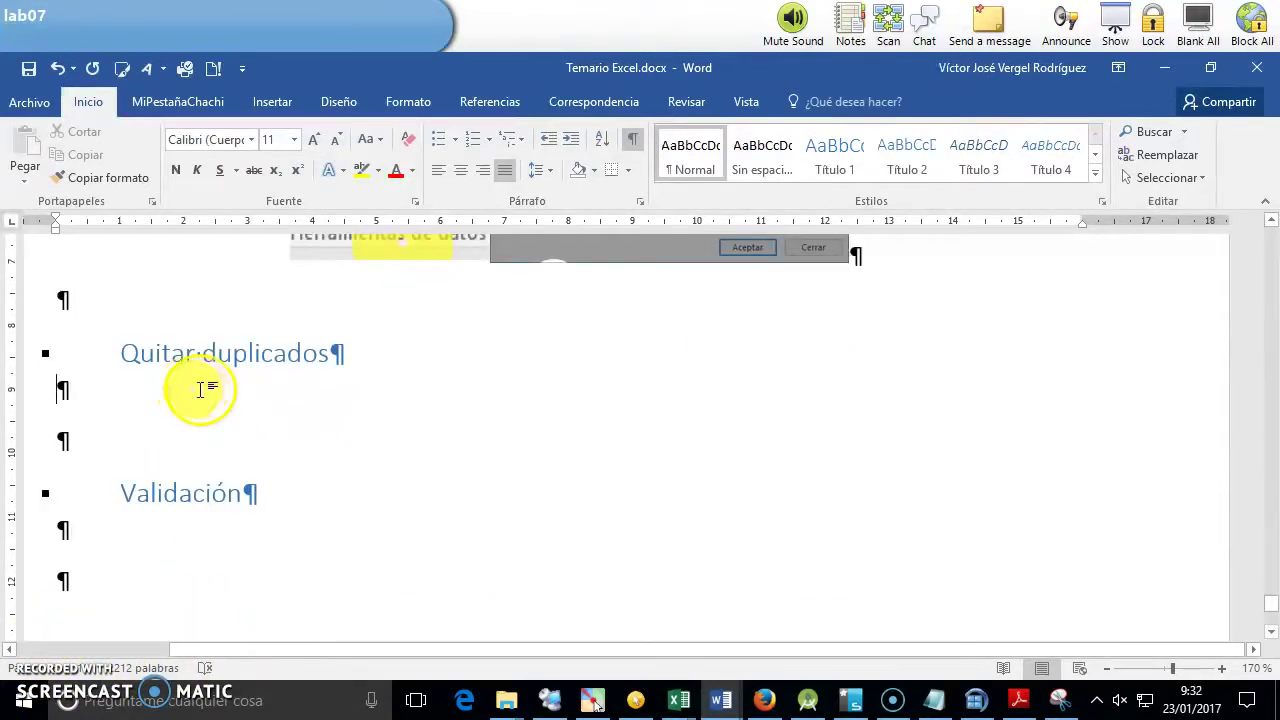
# Add a new sheet to Libro1 named QuitarDuplicados
pyautogui.click(678, 700)
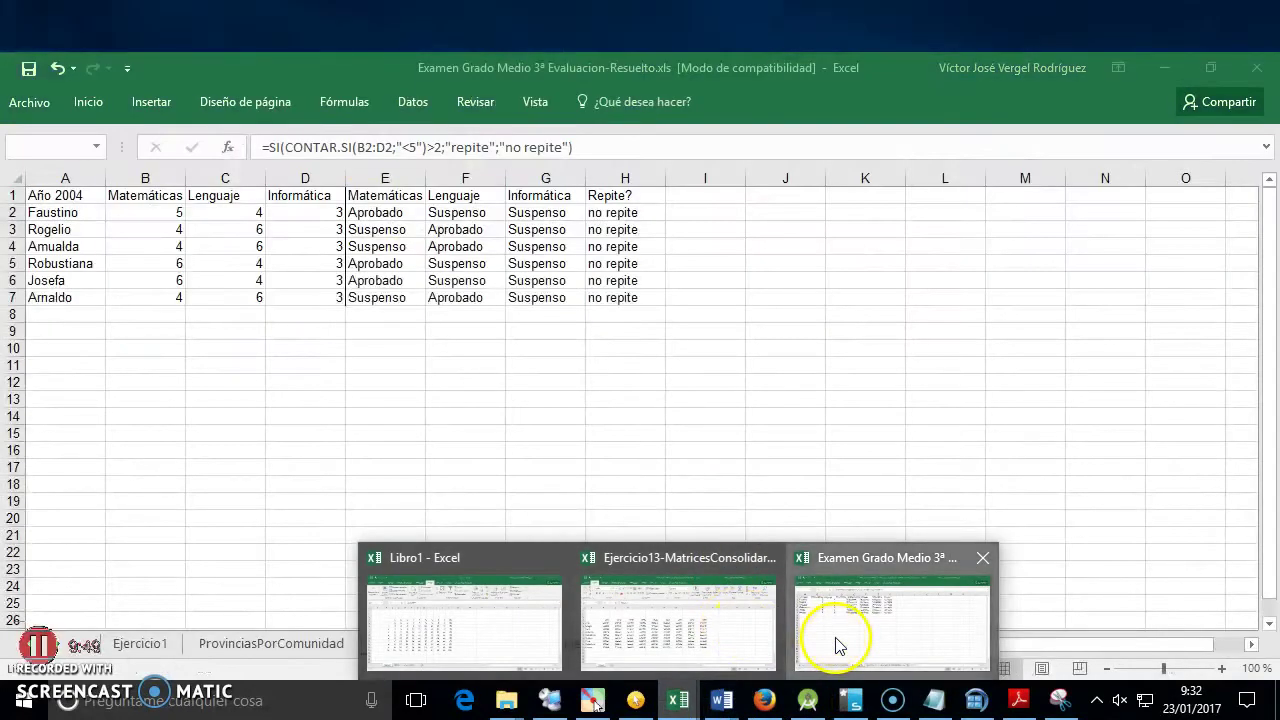
pyautogui.click(837, 645)
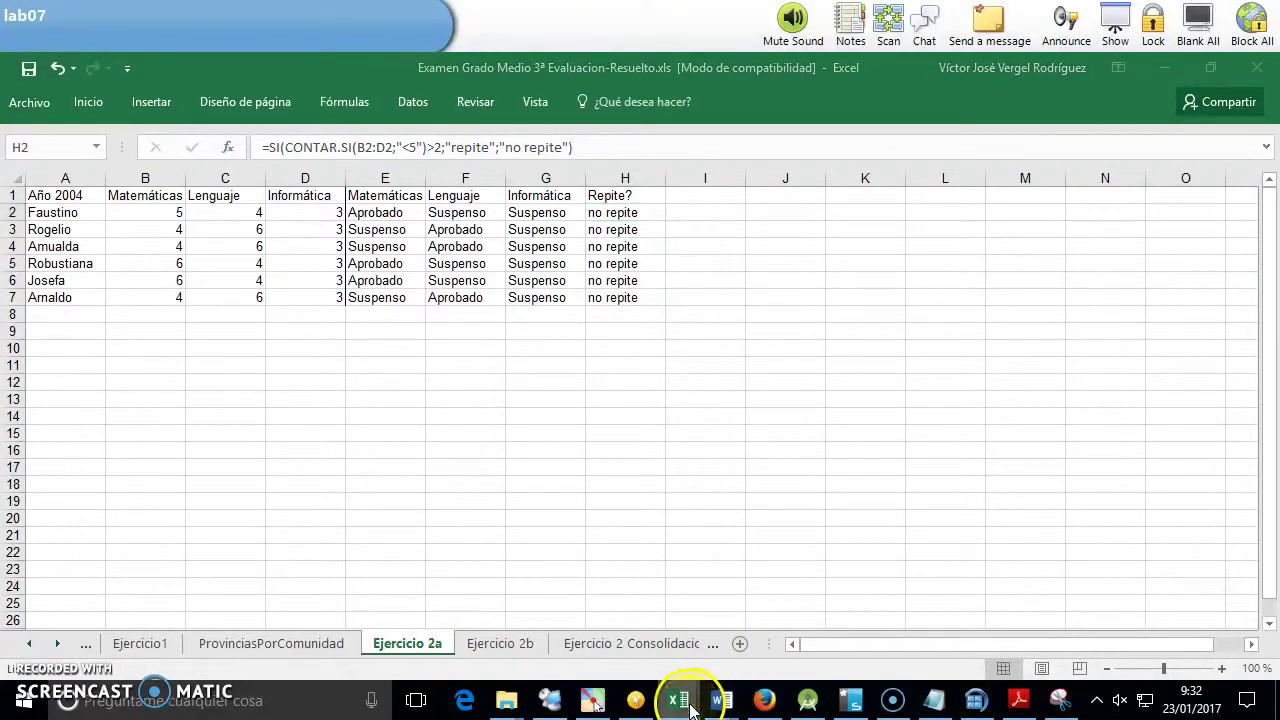
pyautogui.click(678, 700)
pyautogui.click(546, 625)
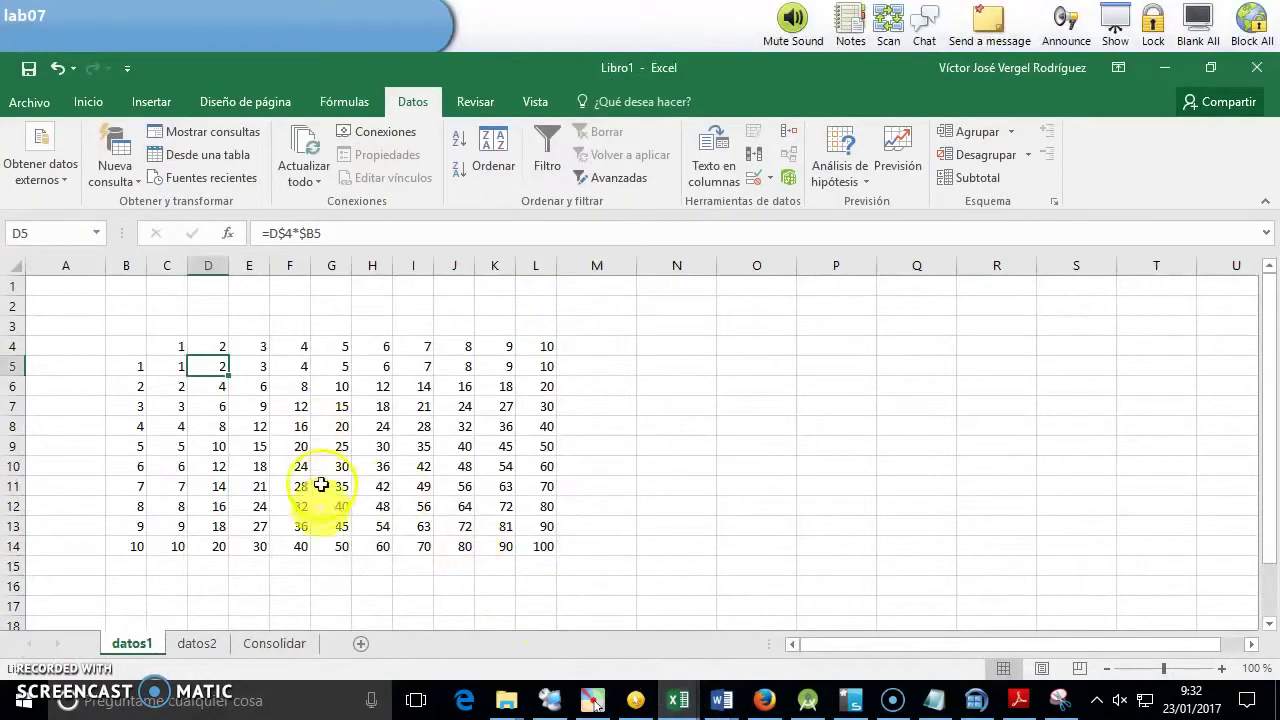
pyautogui.click(360, 643)
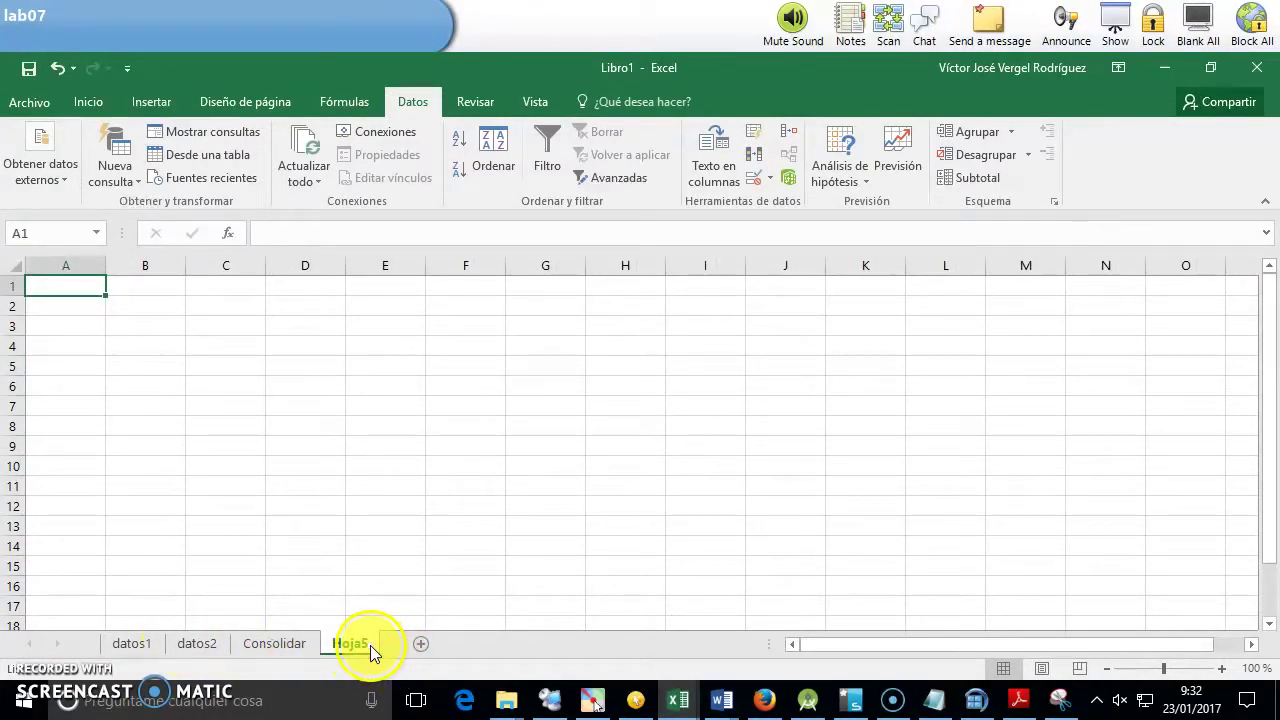
pyautogui.doubleClick(334, 648)
pyautogui.write('QuitarDuplicados')
pyautogui.press('Return')
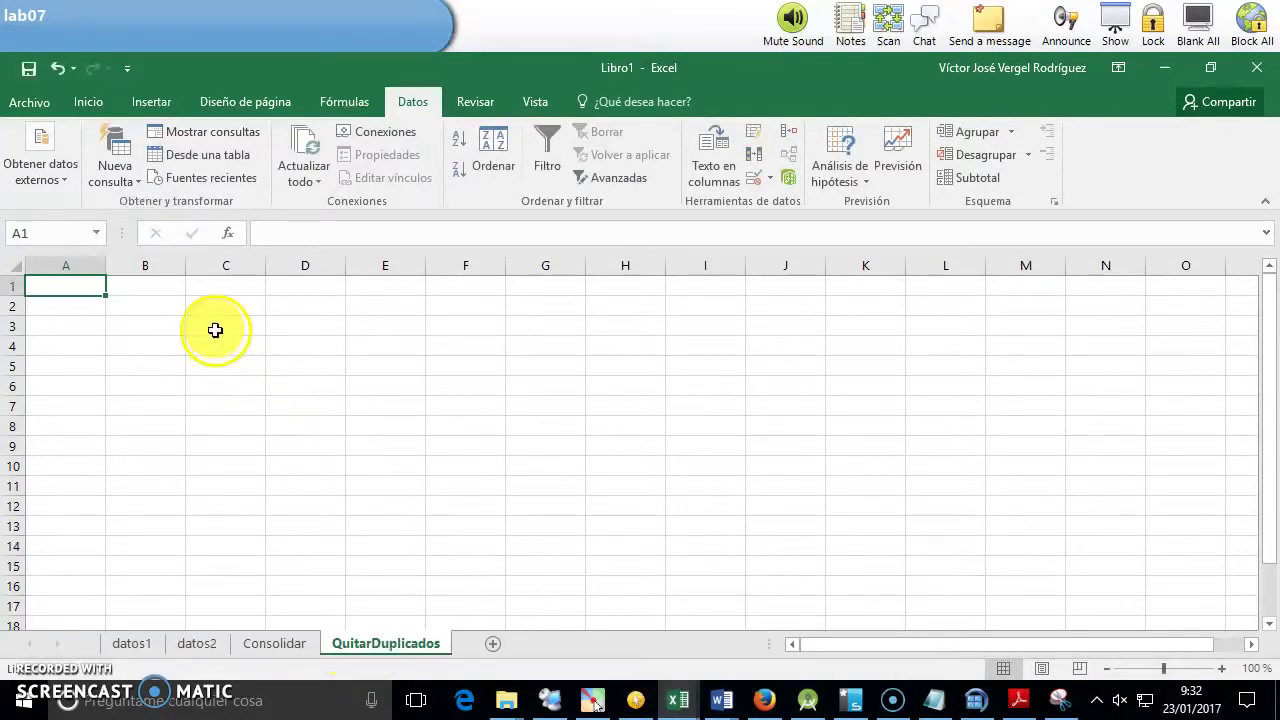
# Enter starting numbers in column A and extend the series down to 9 in A9
pyautogui.write('1')
pyautogui.press('Return')
pyautogui.write('2')
pyautogui.press('Return')
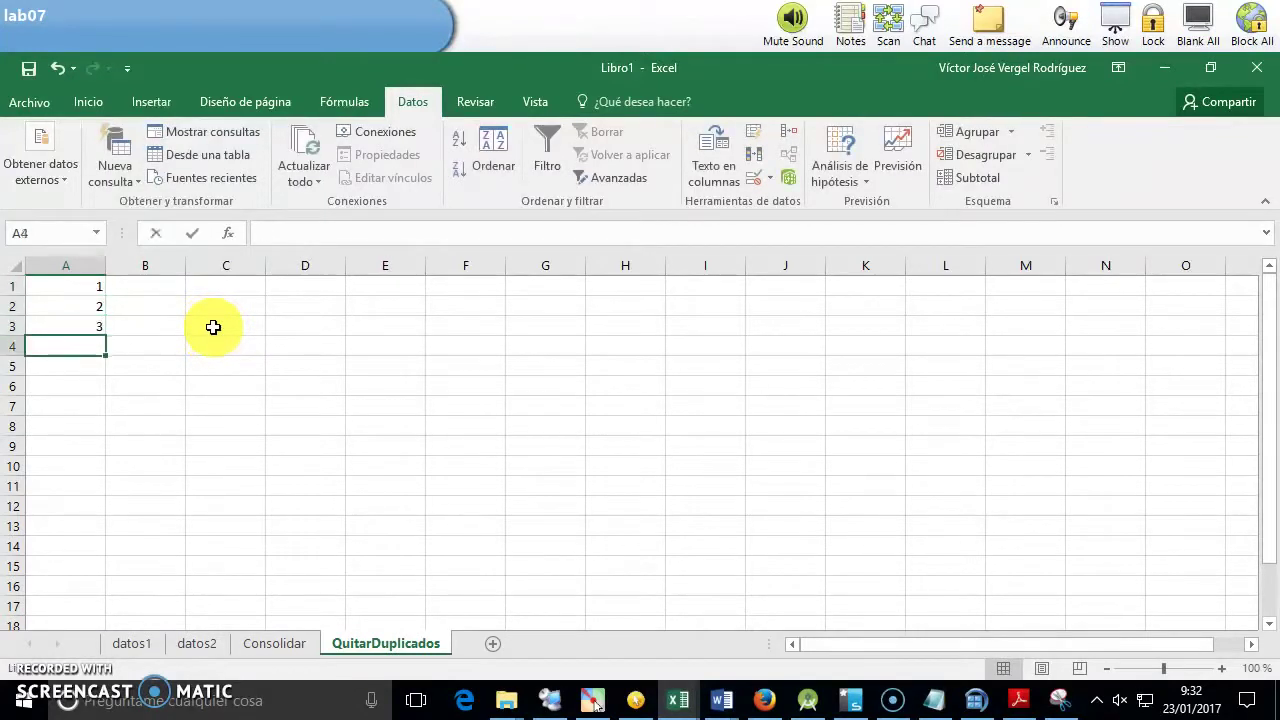
pyautogui.write('4')
pyautogui.press('Return')
pyautogui.write('5')
pyautogui.press('Up')
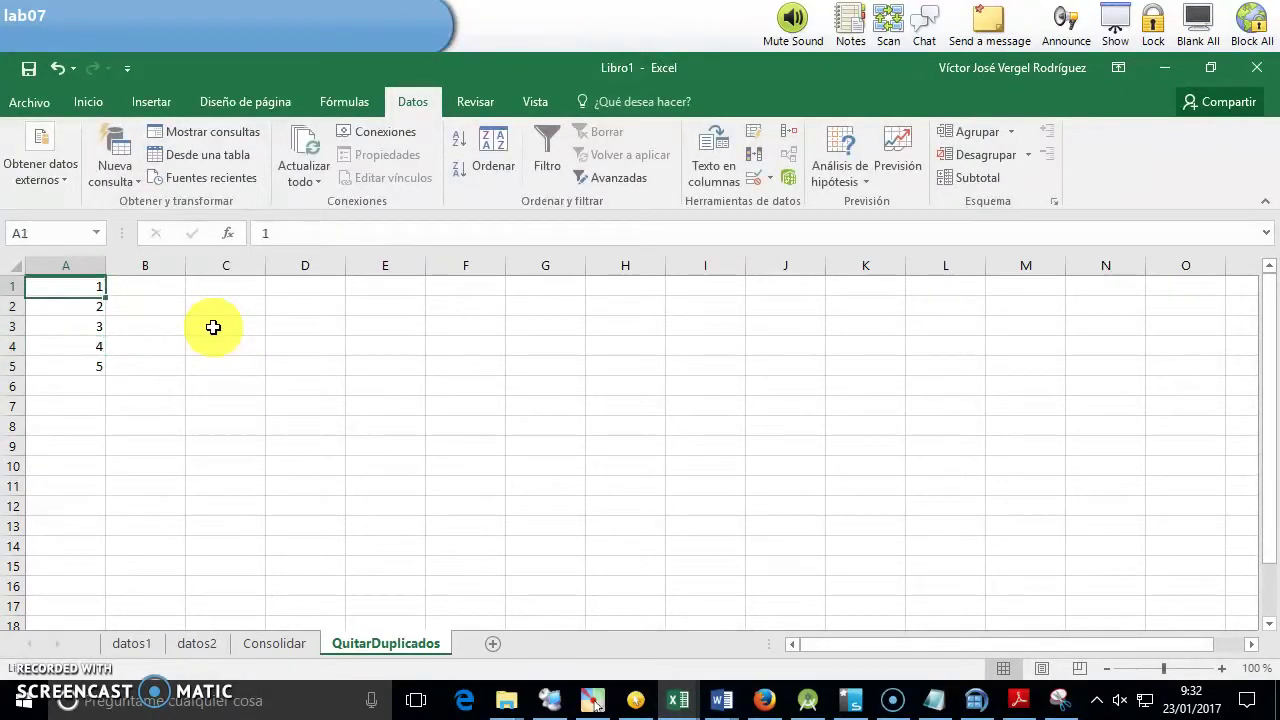
pyautogui.hotkey('shift', 'Down')
pyautogui.hotkey('shift', 'Down')
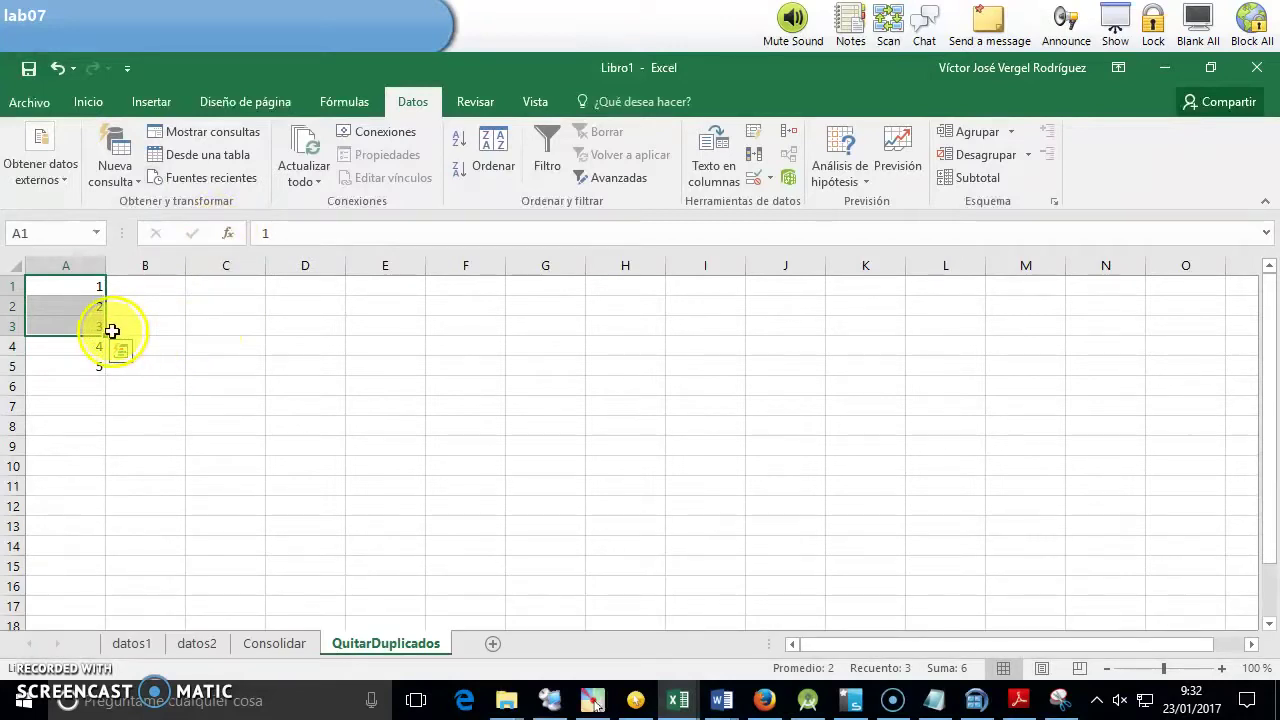
pyautogui.moveTo(105, 336); pyautogui.dragTo(100, 457)
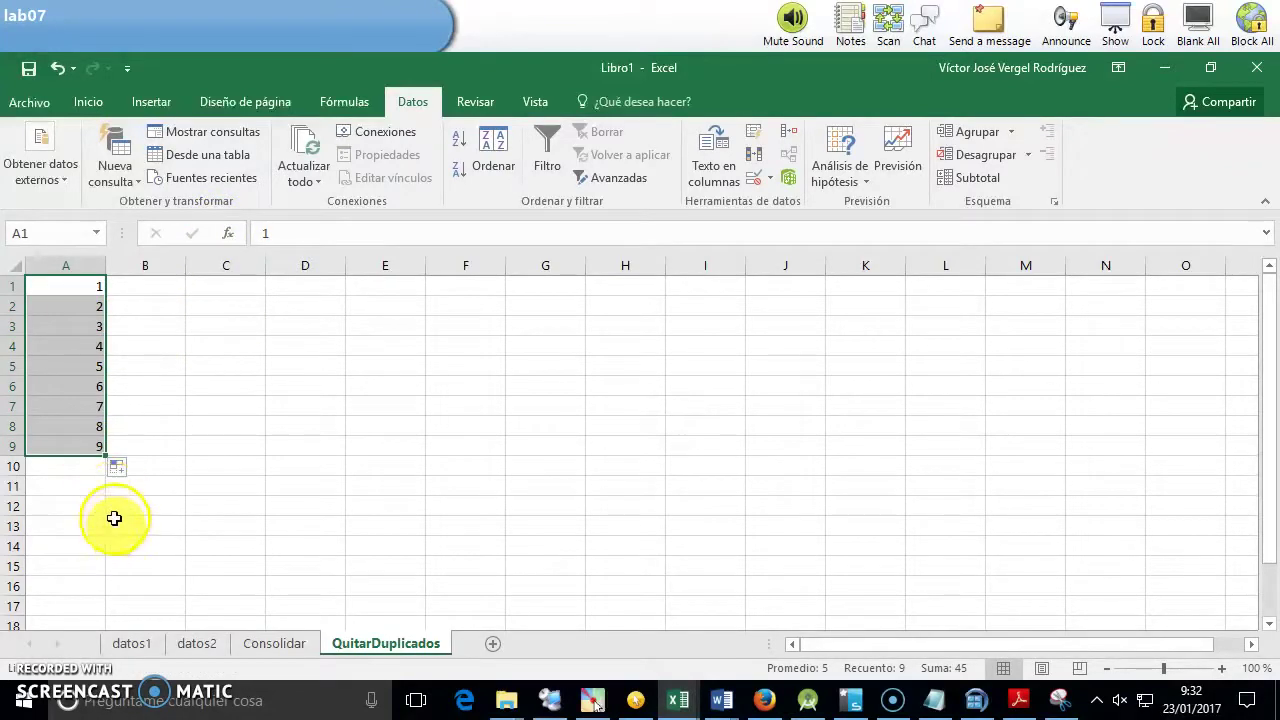
# Paste repeated copies of A1:A9 below and select the whole list A1:A26
pyautogui.hotkey('ctrl', 'c')
pyautogui.hotkey('ctrl', 'Down')
pyautogui.press('Down')
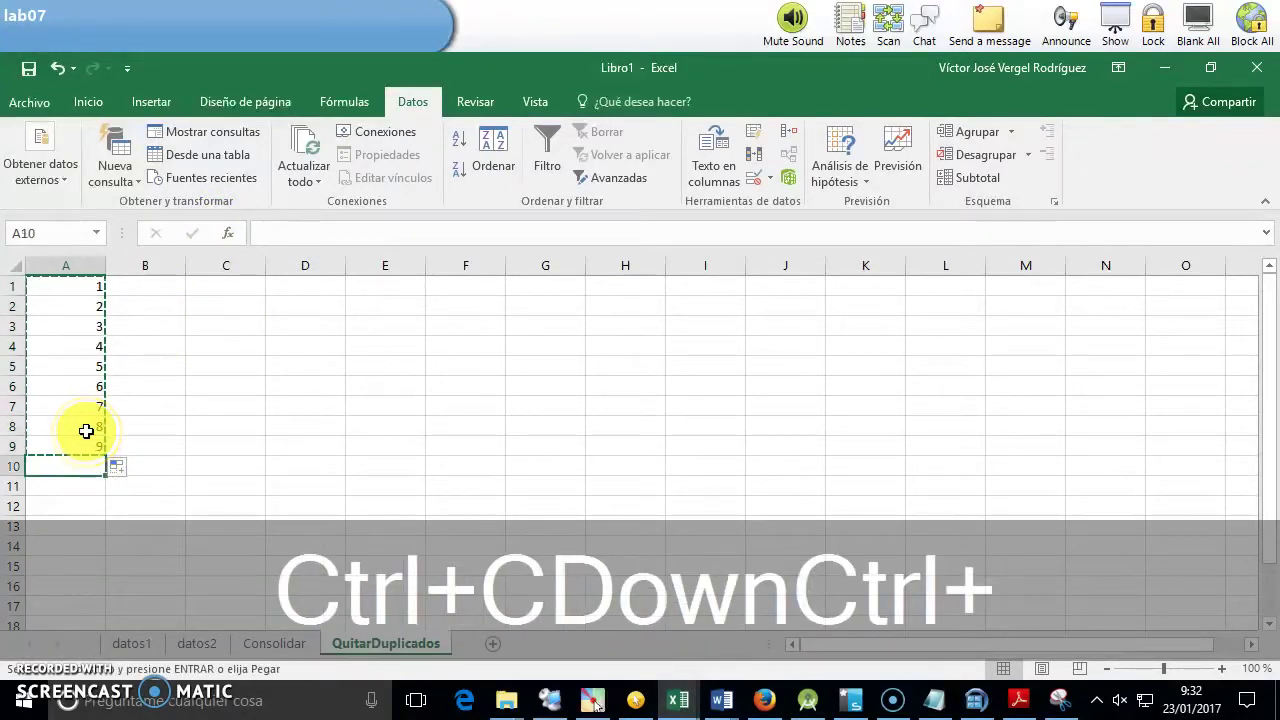
pyautogui.hotkey('ctrl', 'v')
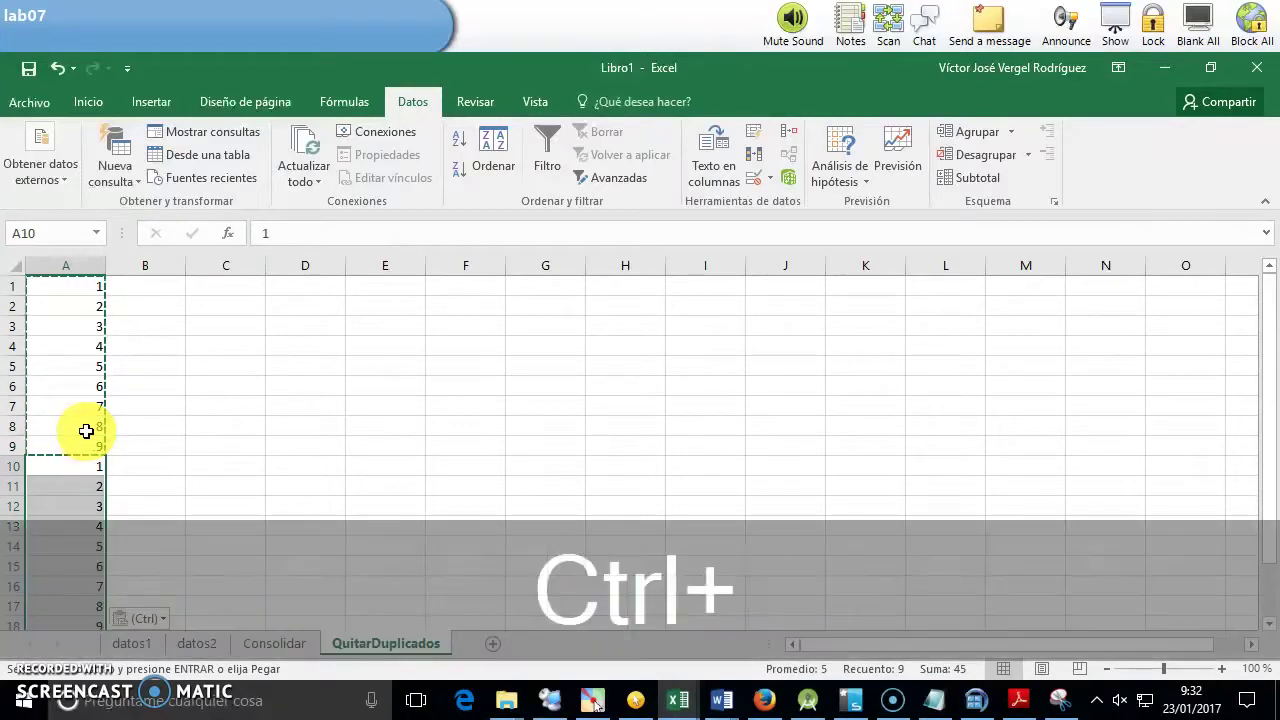
pyautogui.hotkey('ctrl', 'Down')
pyautogui.hotkey('ctrl', 'v')
pyautogui.press('Down')
pyautogui.hotkey('ctrl', 'Down')
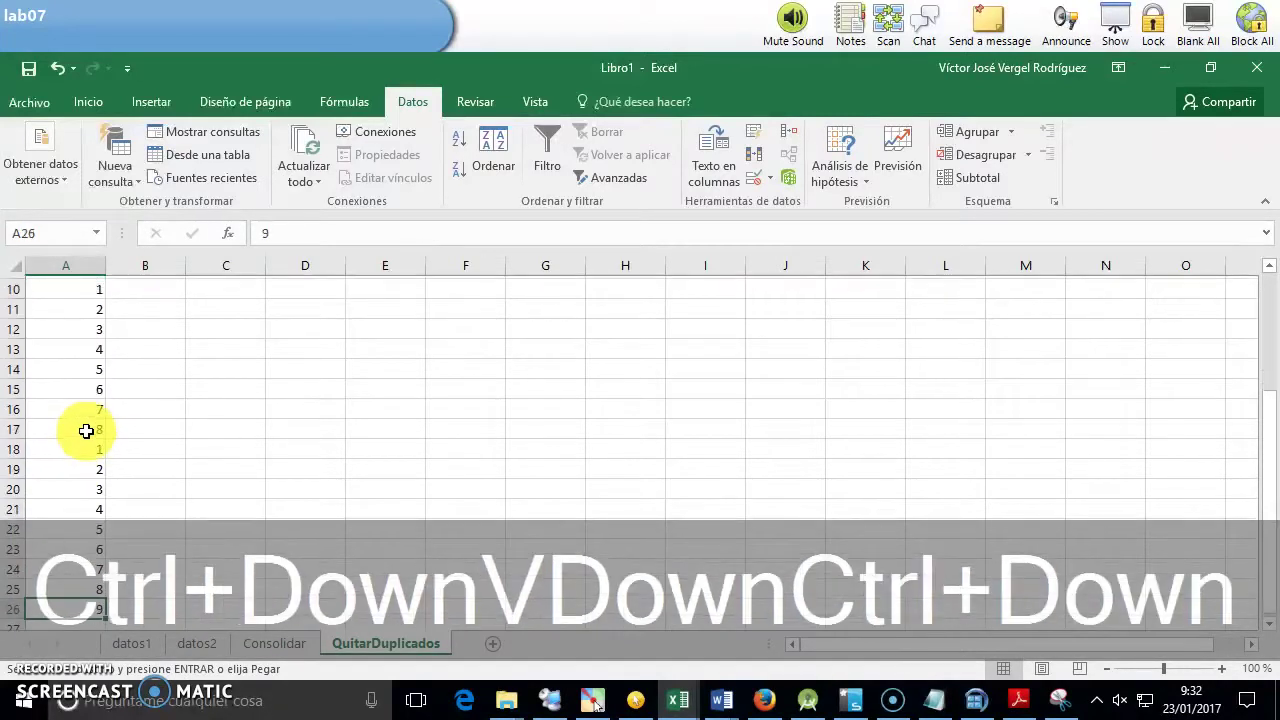
pyautogui.hotkey('ctrl', 'shift', 'Up')
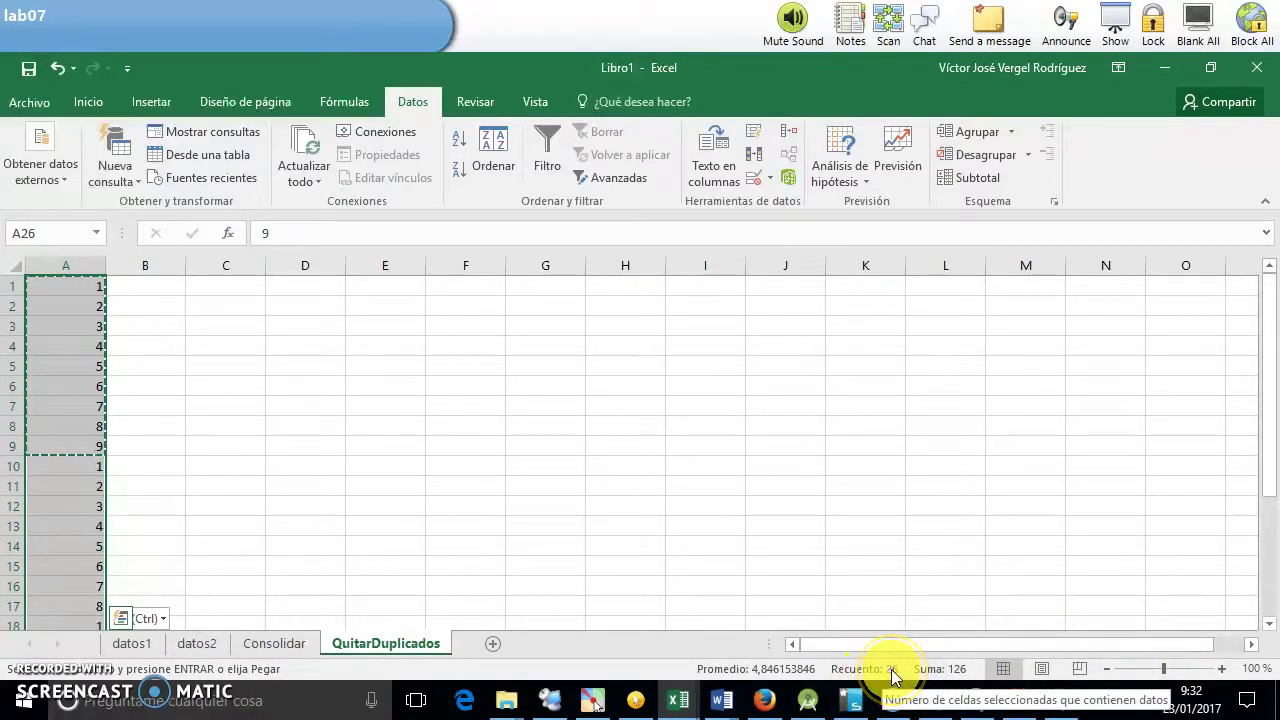
# Exit the NetSupport classroom tool
pyautogui.rightClick(857, 697)
pyautogui.click(857, 664)
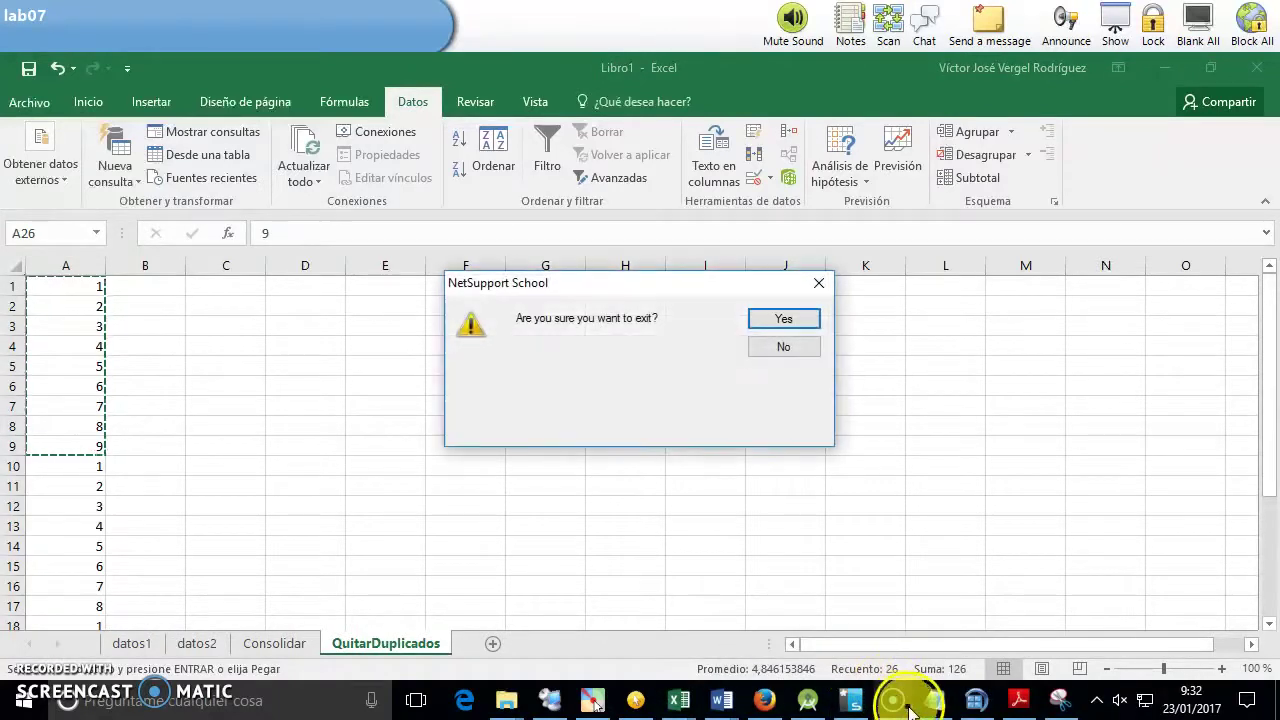
pyautogui.click(758, 322)
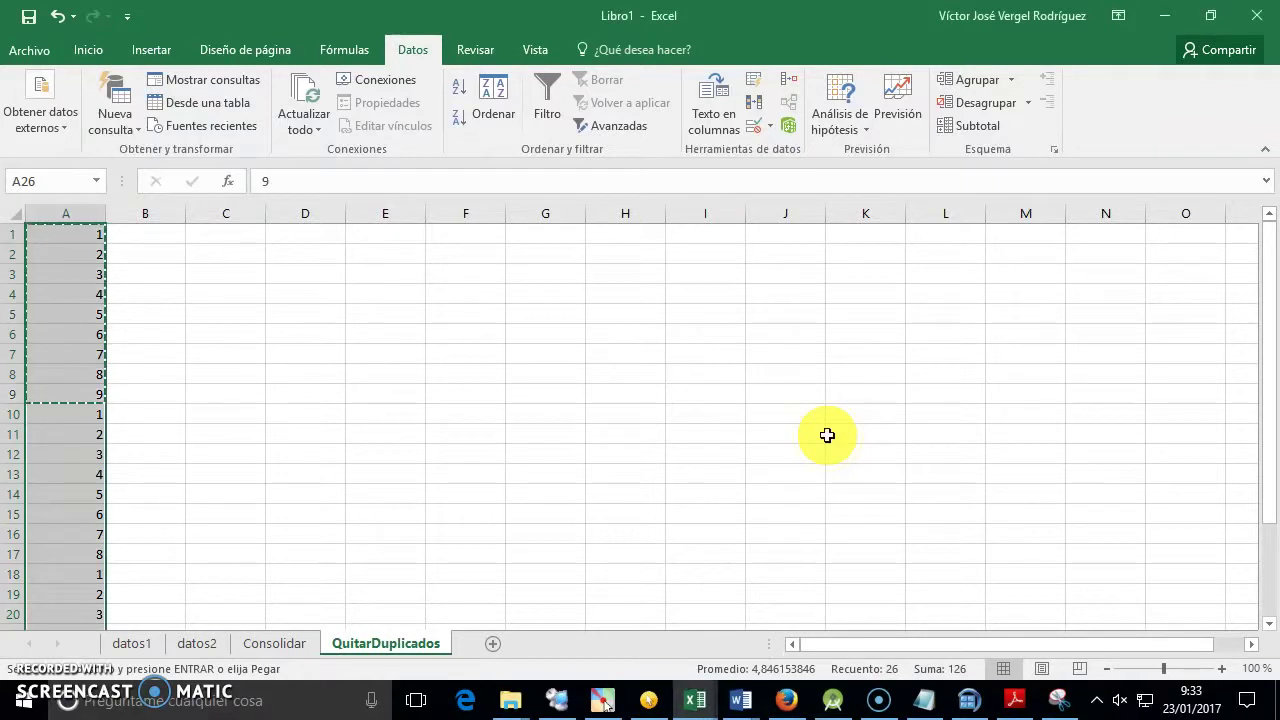
pyautogui.hotkey('ctrl', 'v')
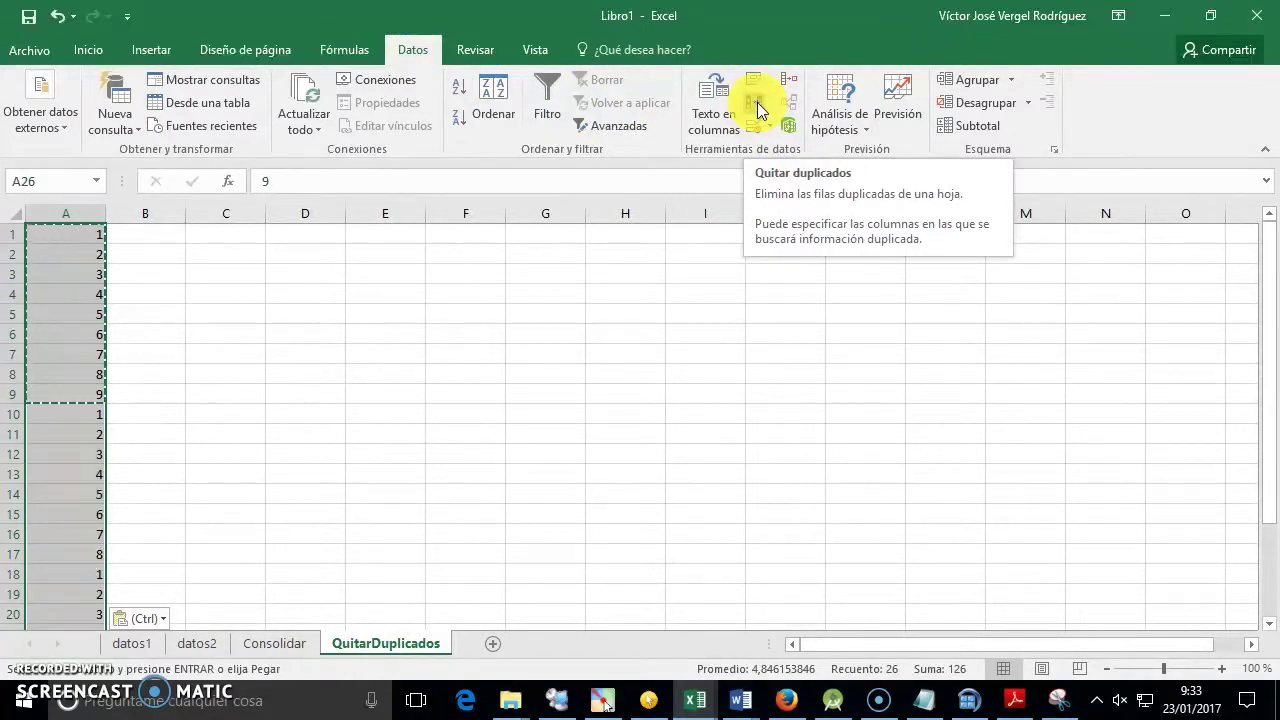
# Remove duplicates from column A, leaving the nine unique numbers 1–9 in A1:A9
pyautogui.click(757, 108)
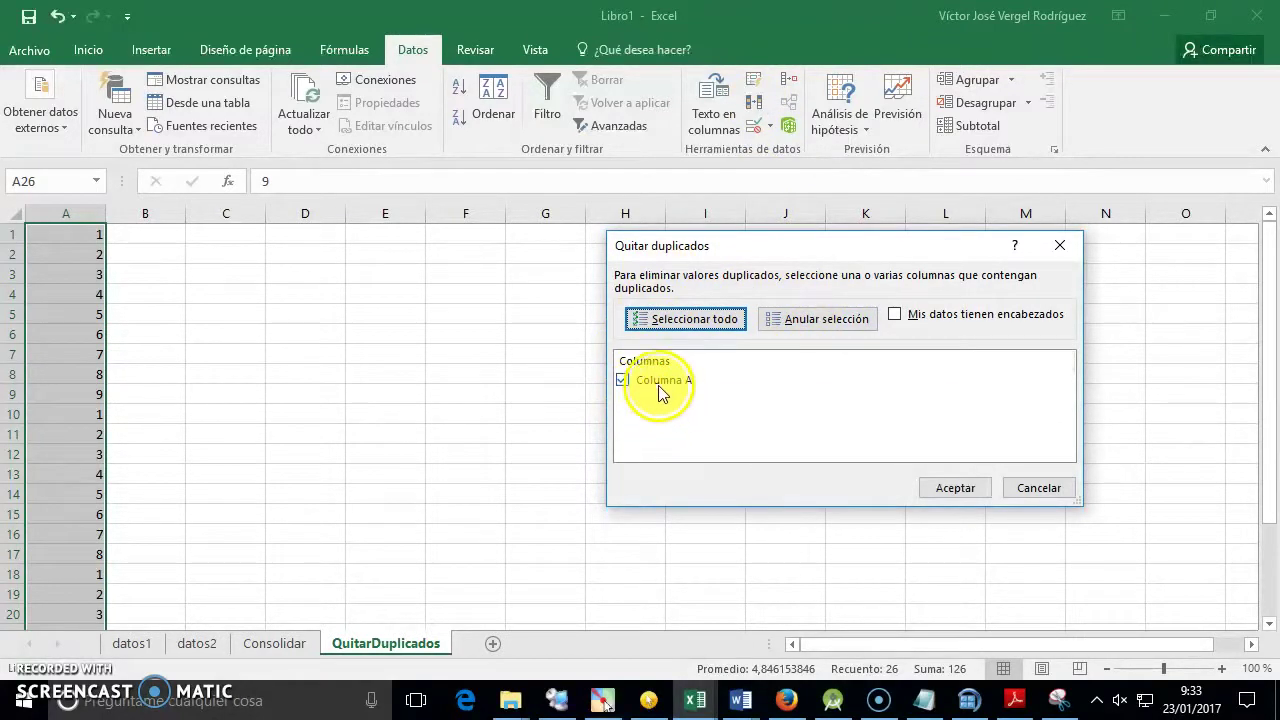
pyautogui.click(955, 490)
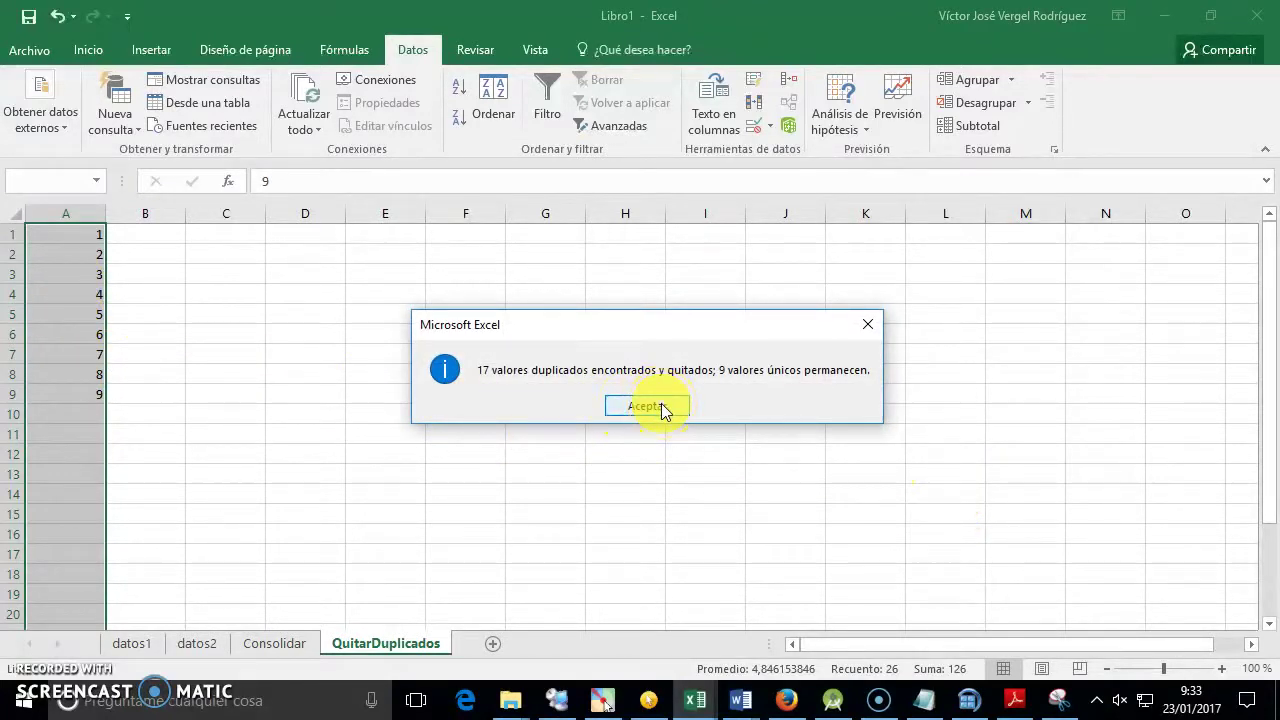
pyautogui.click(662, 408)
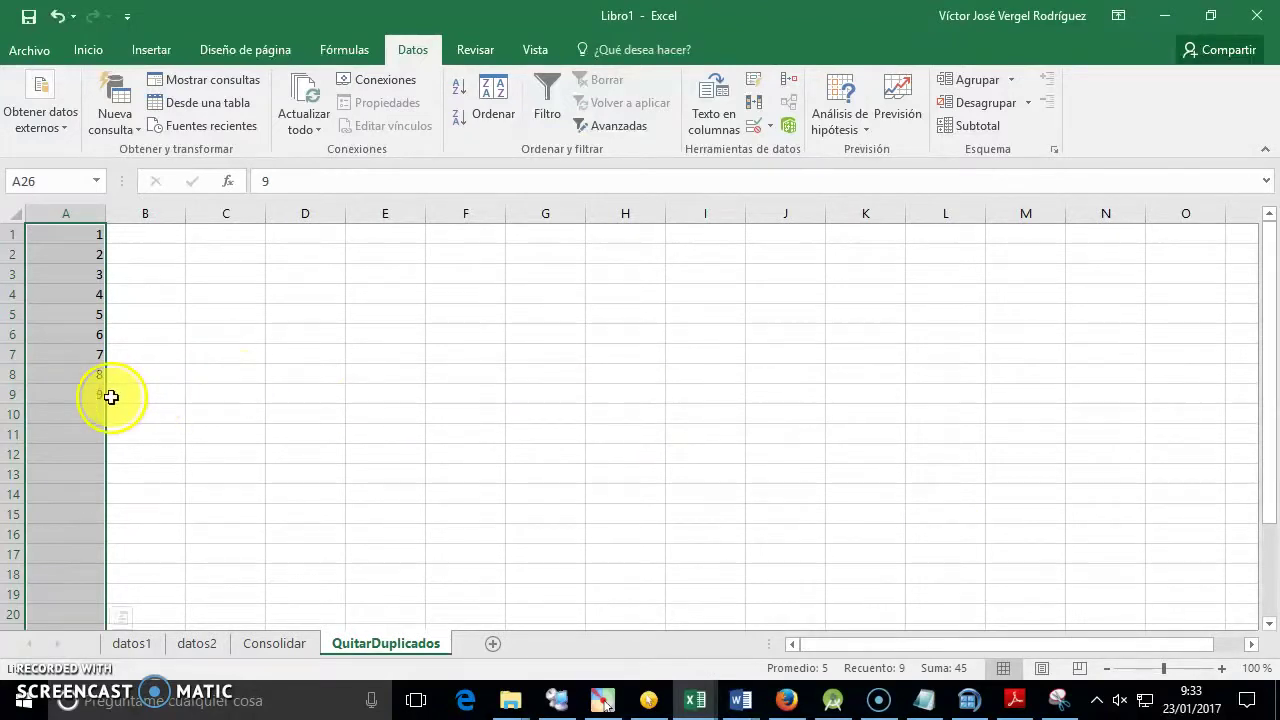
pyautogui.moveTo(92, 395); pyautogui.dragTo(94, 234)
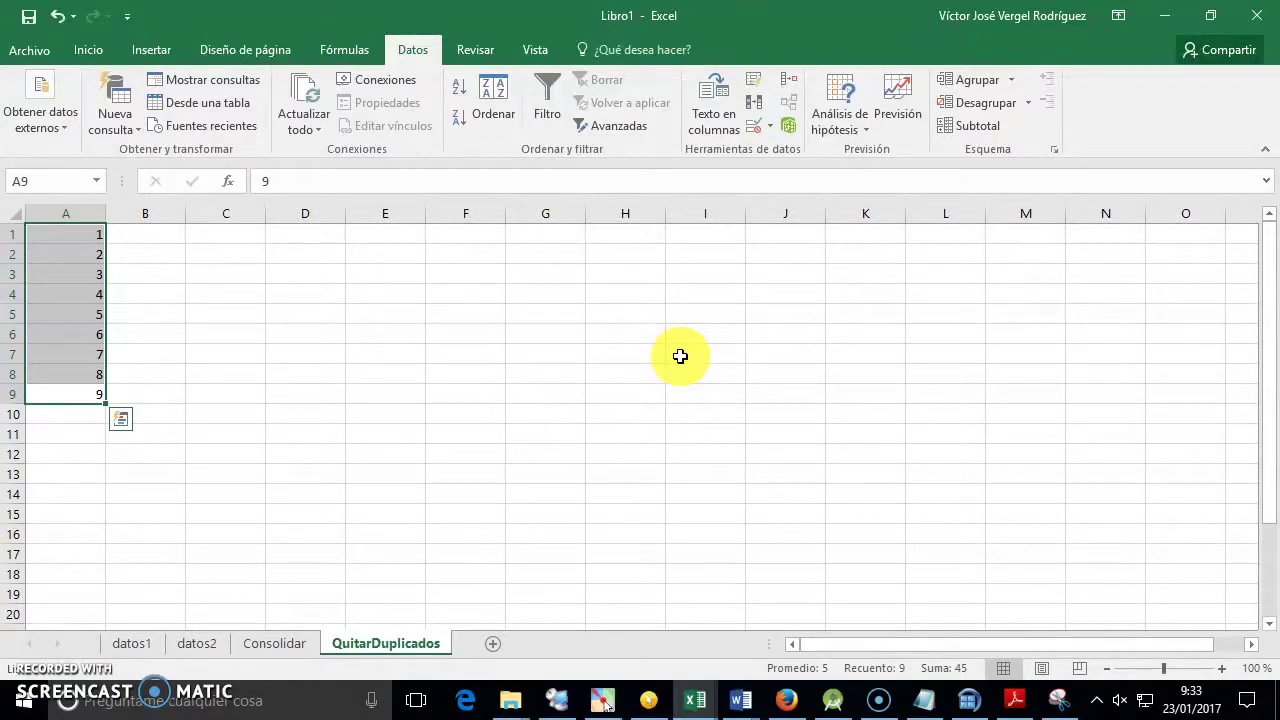
pyautogui.click(63, 374)
pyautogui.click(741, 700)
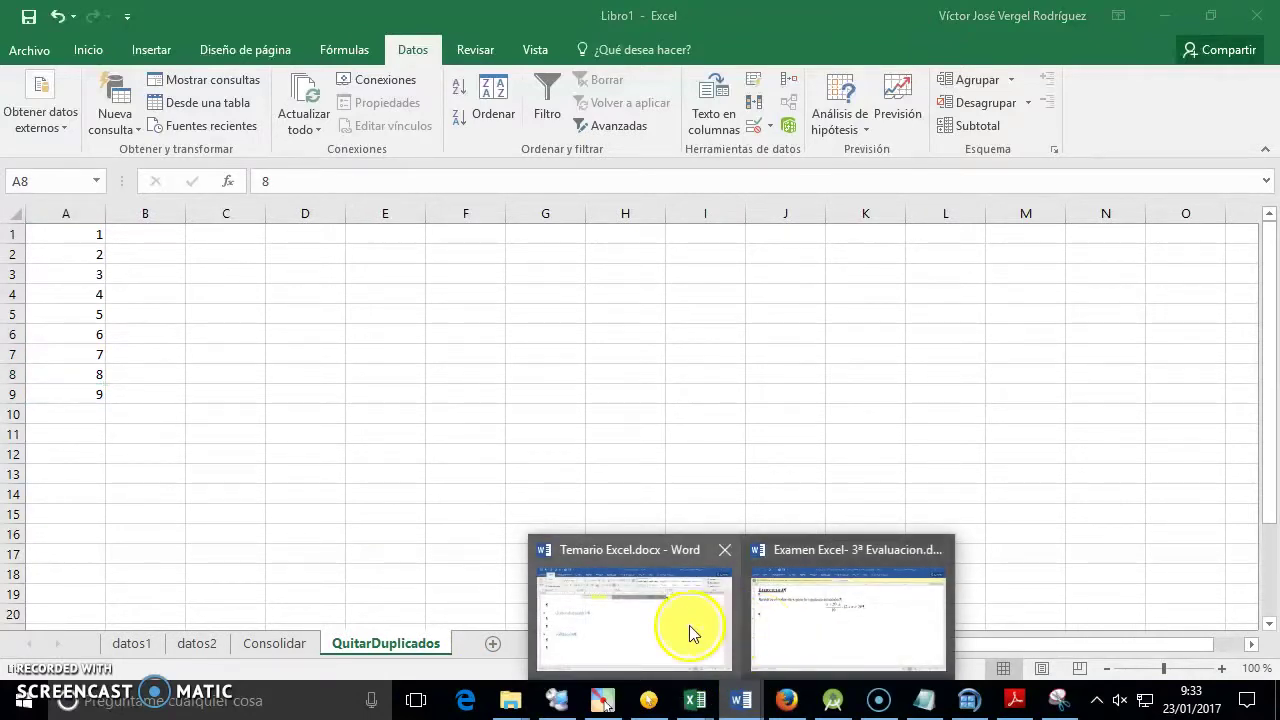
# Add the indented line 'Lo que realiza es eliminar de una misma columna los datos que se repitan dentro de ella' under Quitar duplicados
pyautogui.click(689, 625)
pyautogui.write('Lo que realiza es eliminar de una misma columna los datos que se repitan dentro de ella')
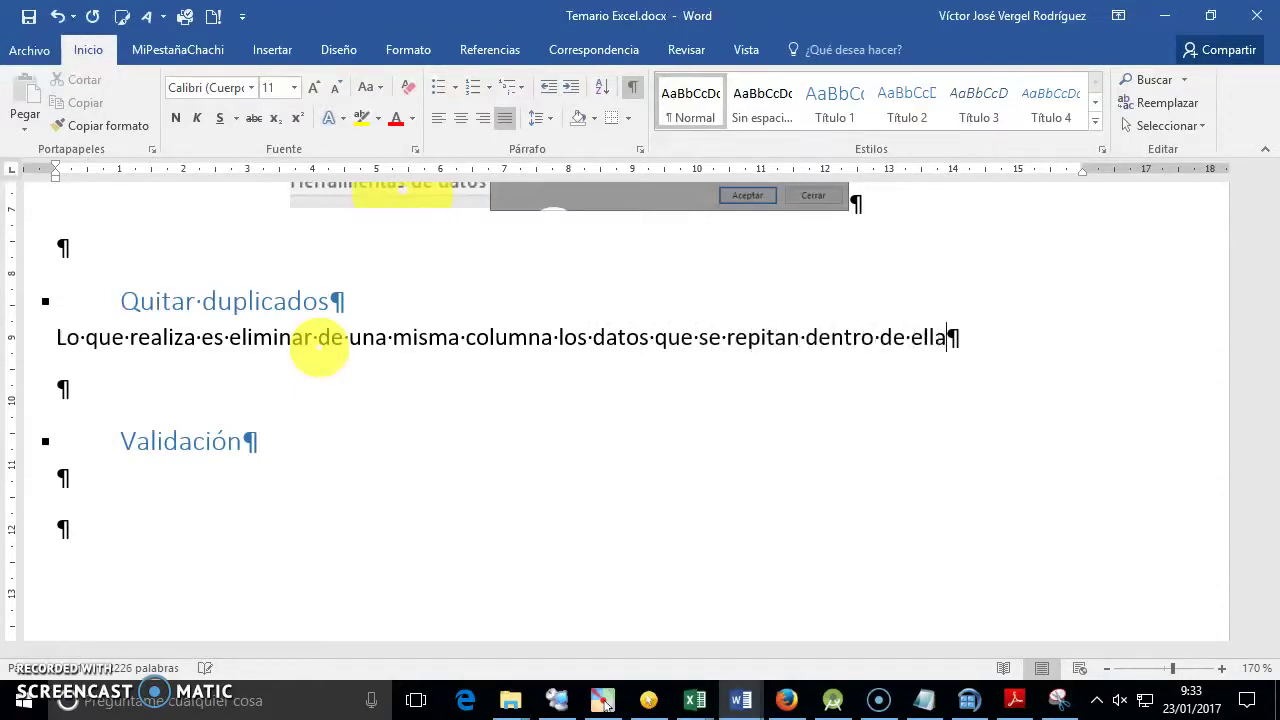
pyautogui.press('Home')
pyautogui.press('Return')
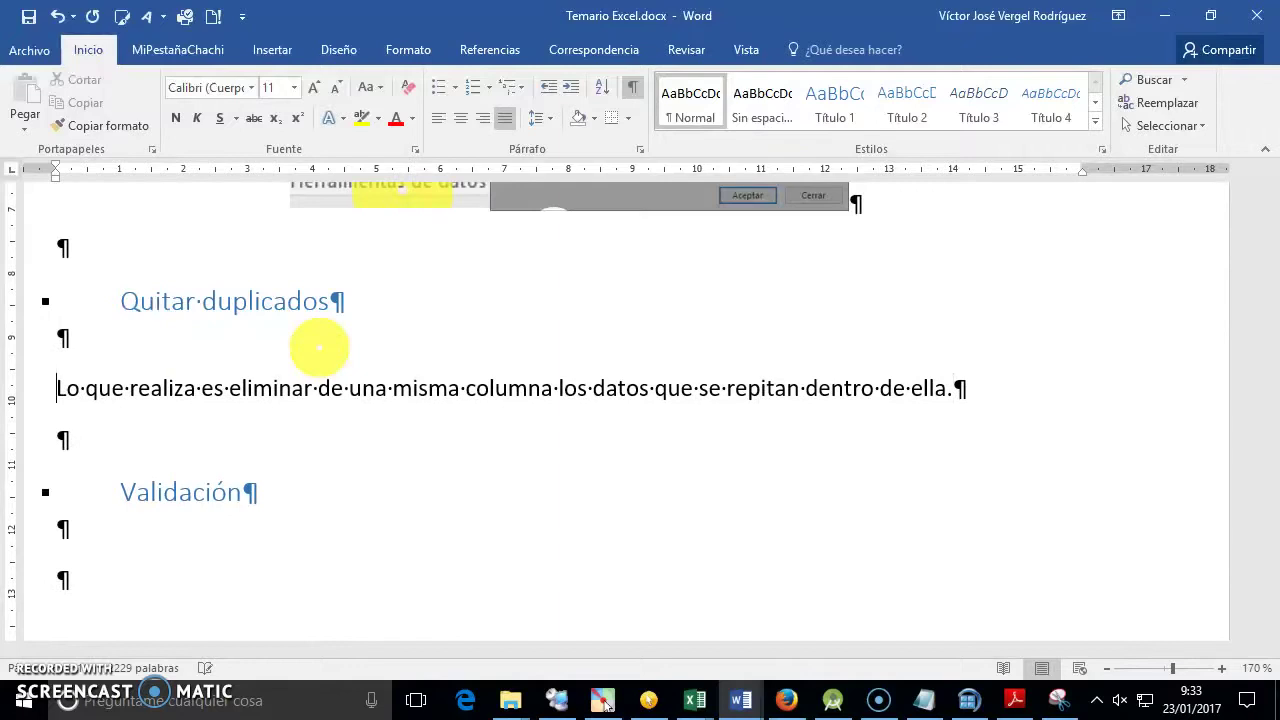
pyautogui.press('Tab')
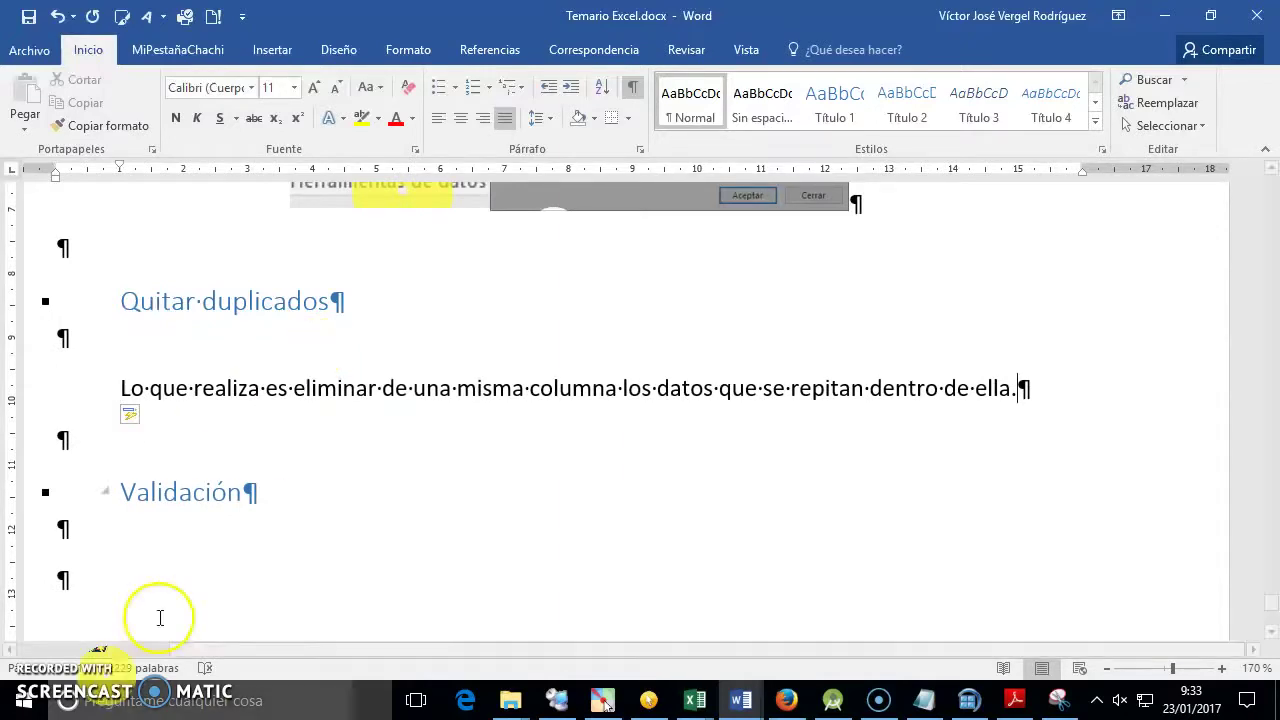
pyautogui.moveTo(741, 700)
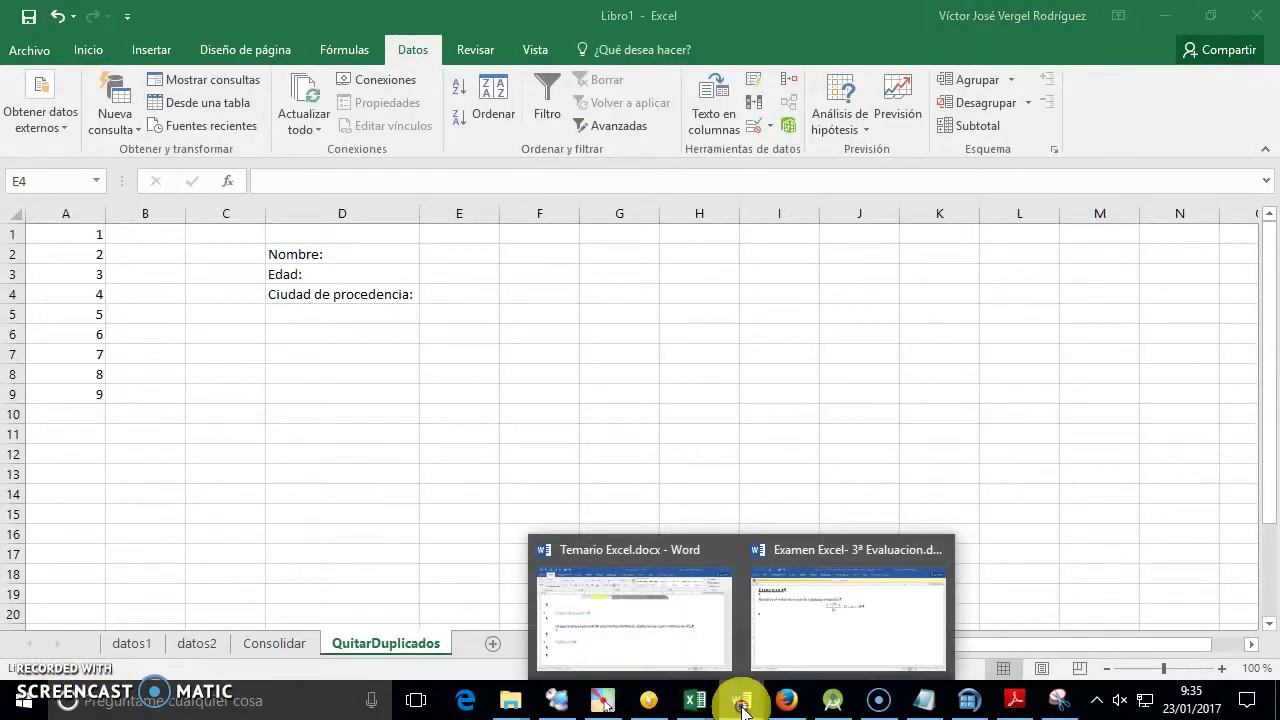
# Start an indented paragraph under Validación beginning 'La validación'
pyautogui.click(686, 651)
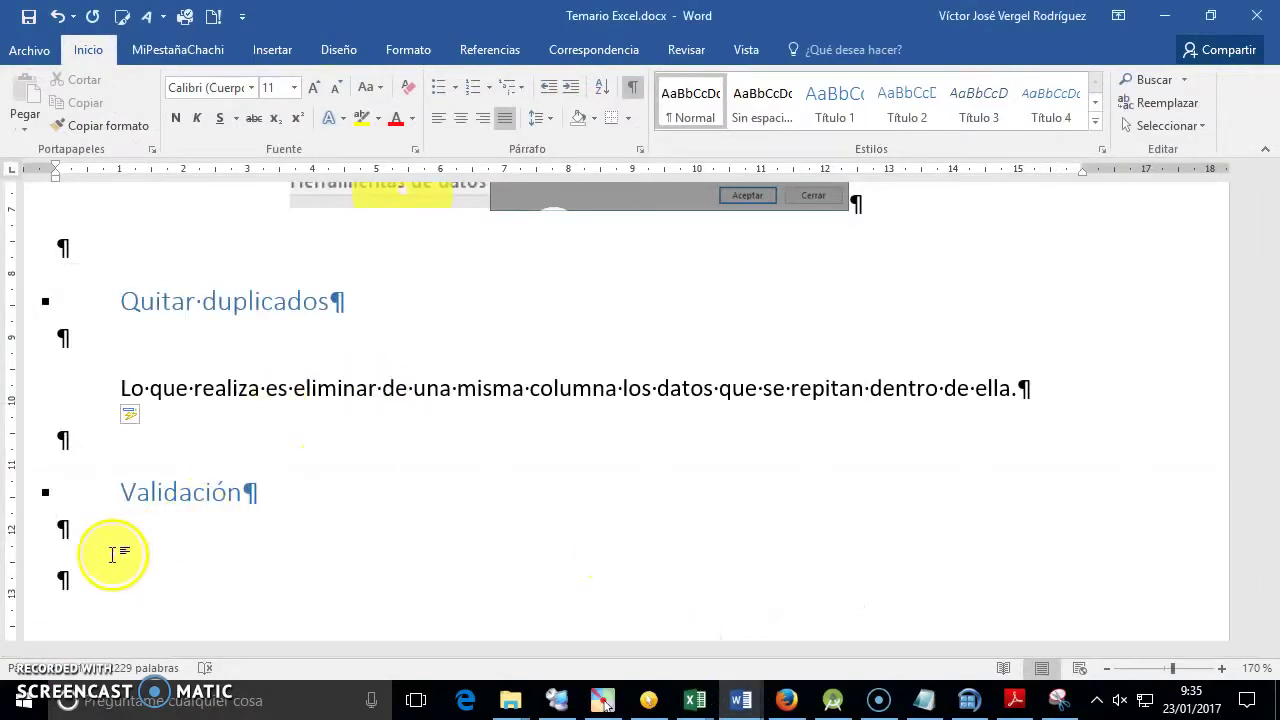
pyautogui.press('Return')
pyautogui.press('Tab')
pyautogui.write('La validación')
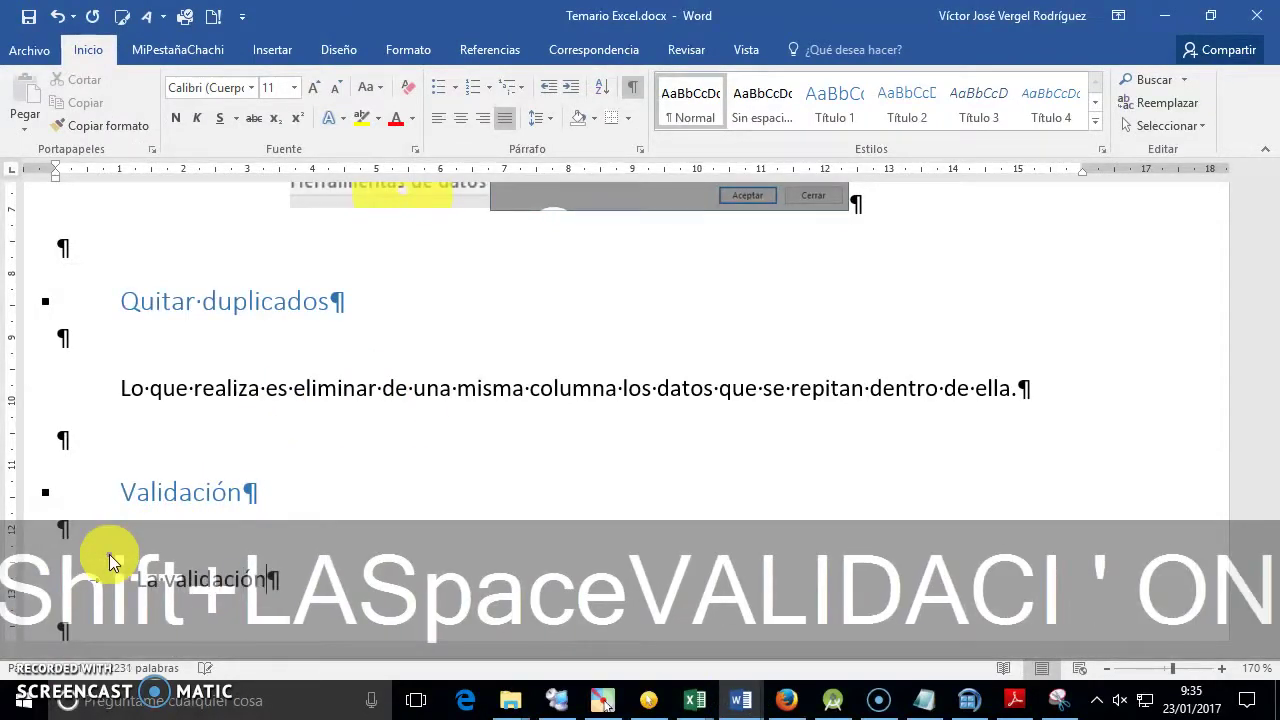
pyautogui.scroll(-2, 354, 430)
pyautogui.scroll(-3, 370, 380)
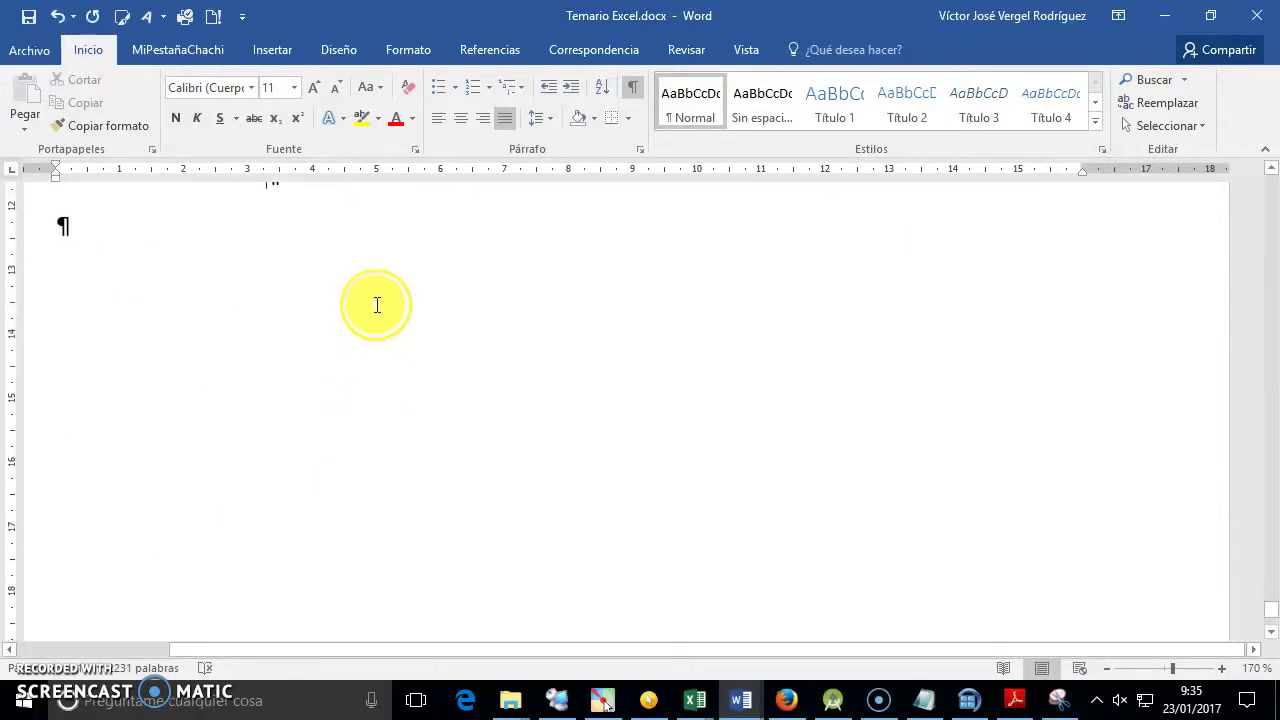
pyautogui.scroll(1, 377, 305)
# Continue it with 'de datos me permitirá crear un archivo de Excel para entregárselo a otra persona…cuando creamos la hoja de excel'
pyautogui.write('de datos me permitira')
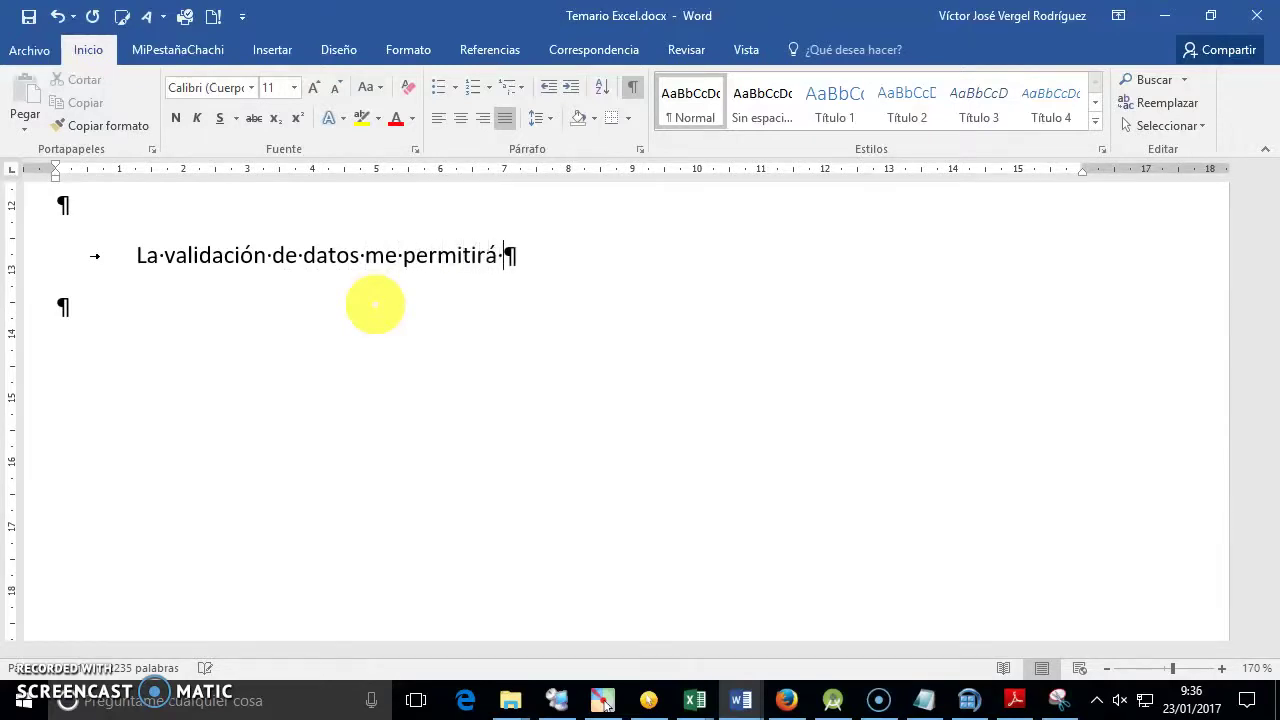
pyautogui.write('ac')
pyautogui.press('BackSpace')
pyautogui.press('BackSpace')
pyautogui.press('BackSpace')
pyautogui.write('crear un archivo de Excel para entreg')
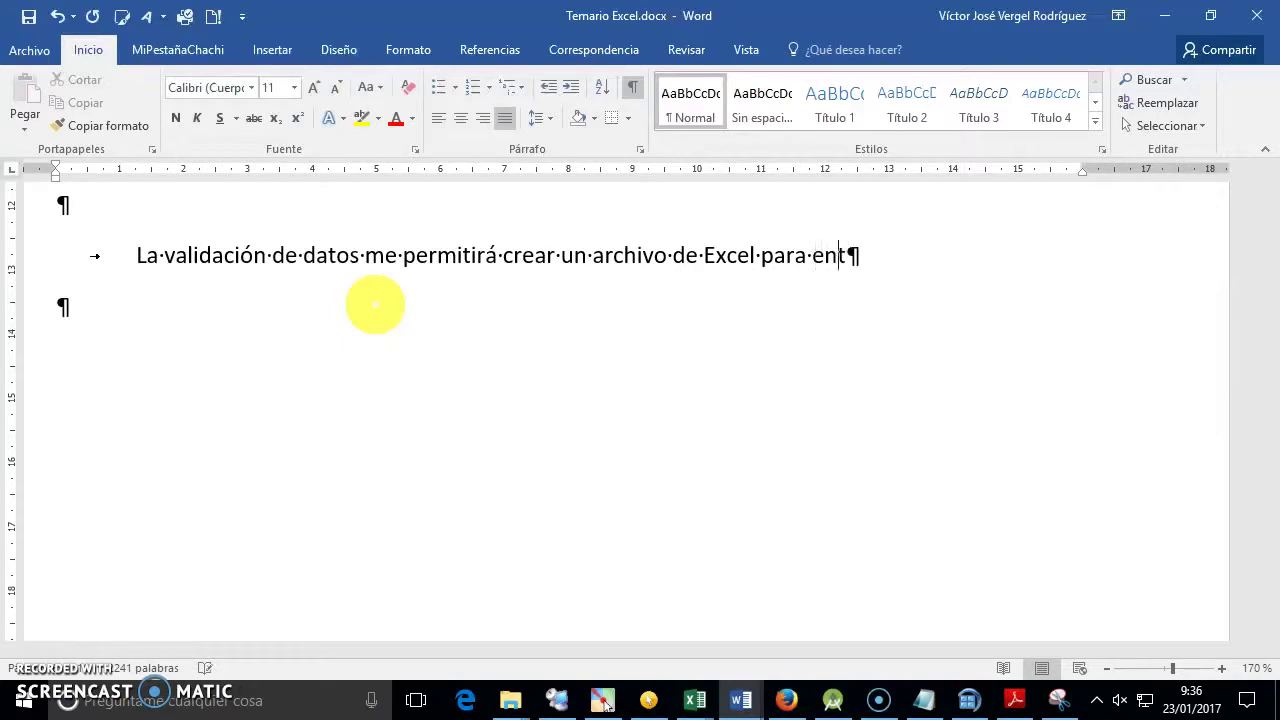
pyautogui.write('árselo a otra persona')
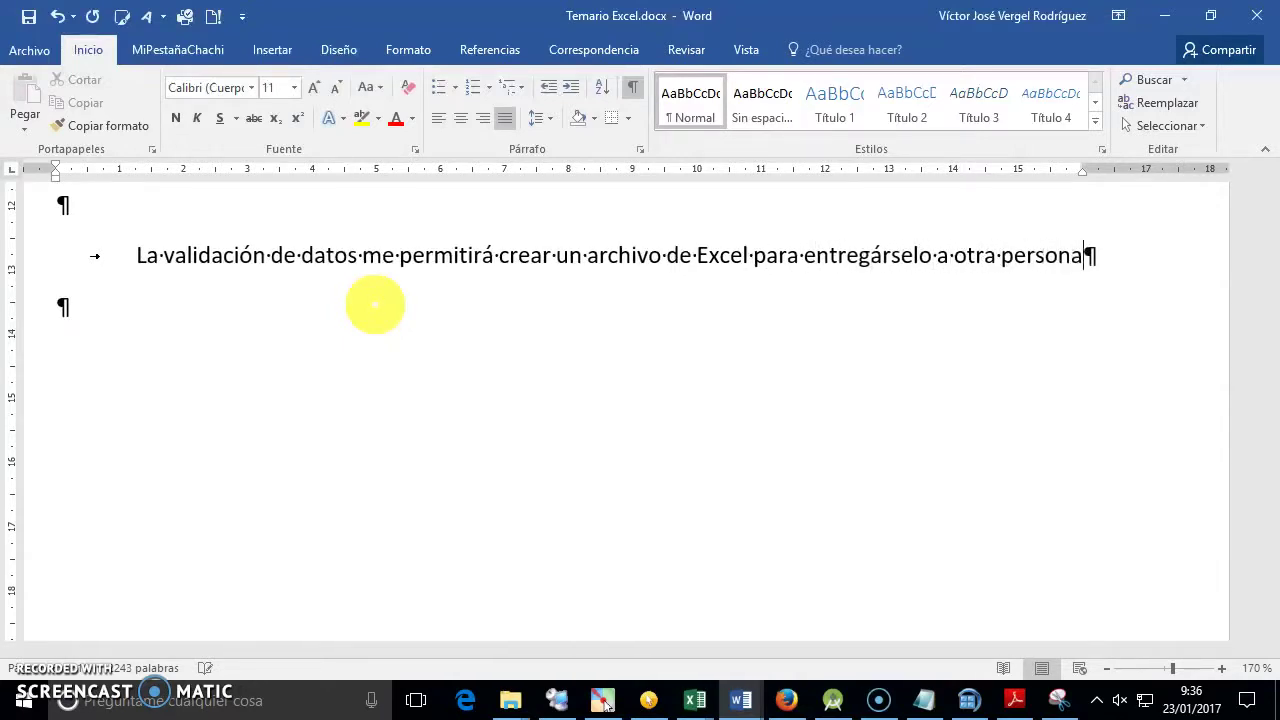
pyautogui.write(' que insertará datos ')
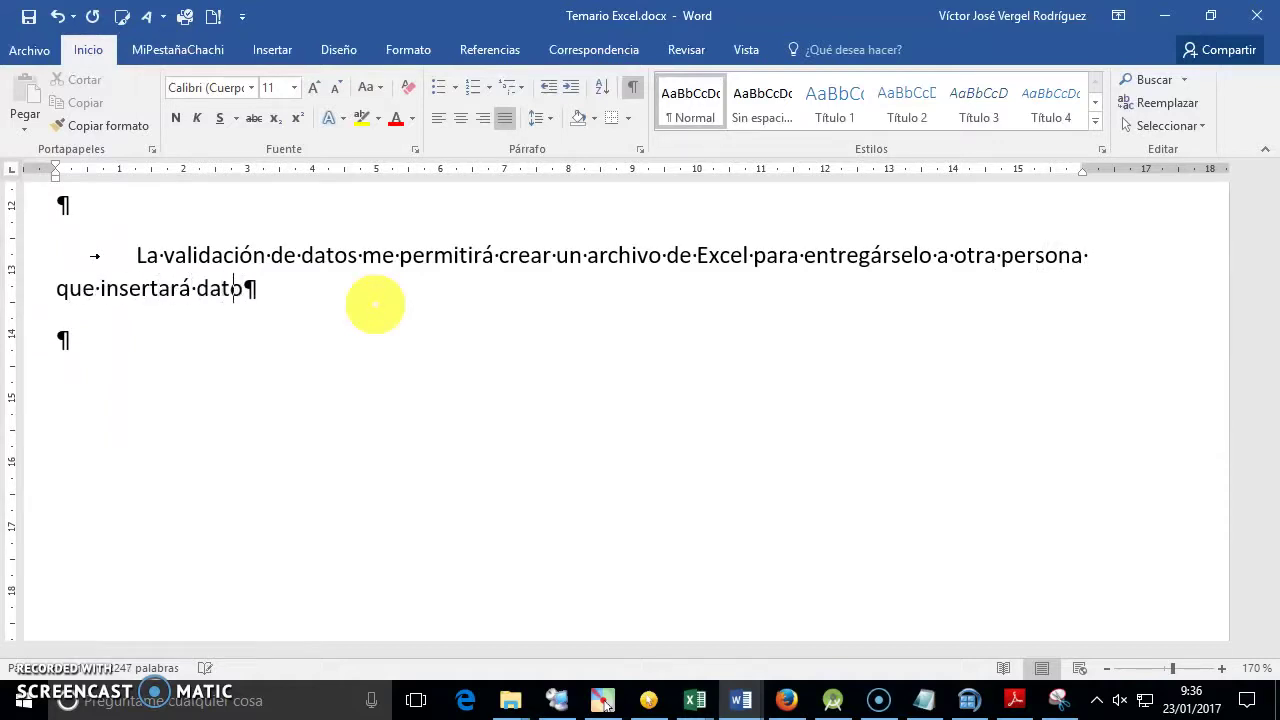
pyautogui.write('de manera que no se le permita insertar cualquier dato, sino a')
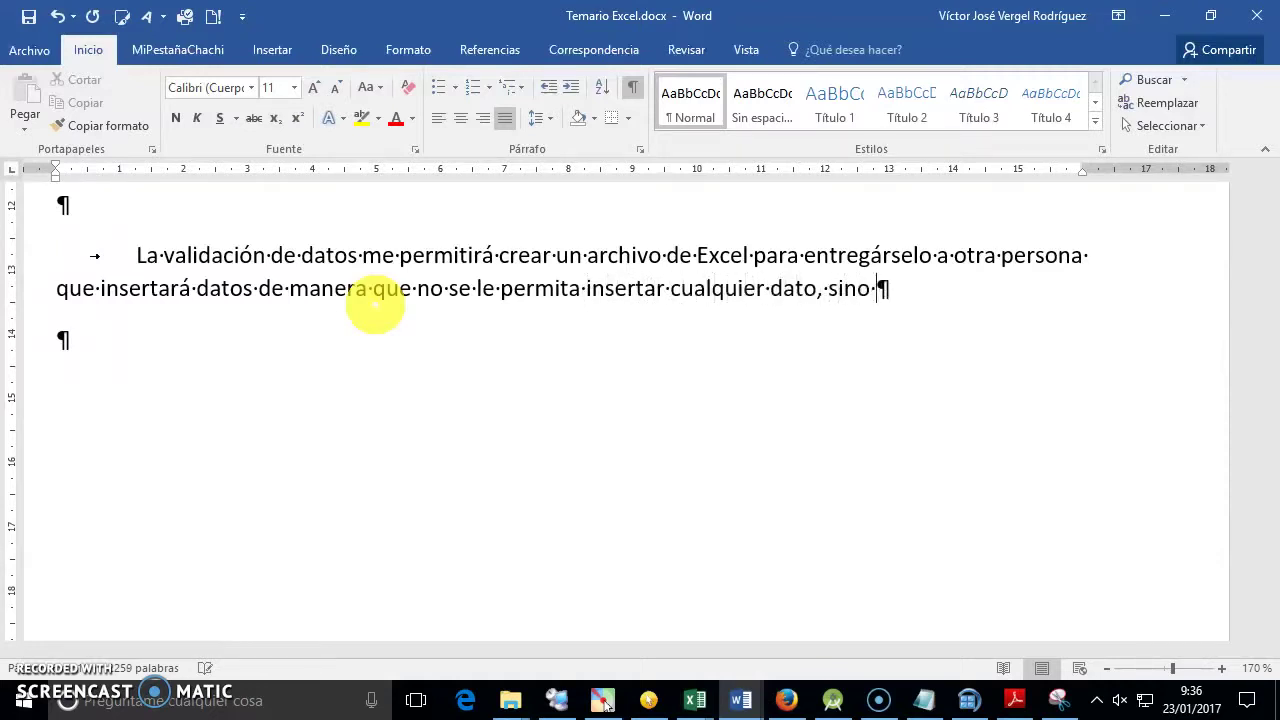
pyautogui.write('quellos ')
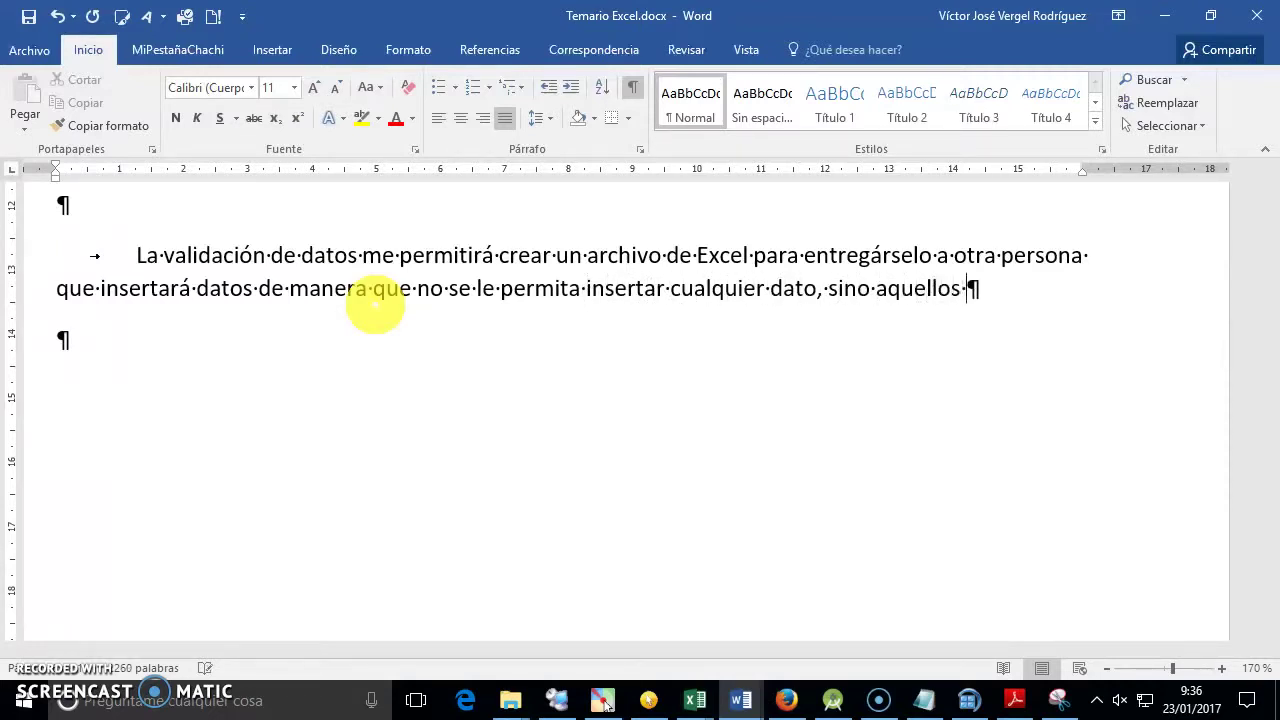
pyautogui.write('valores p')
pyautogui.write('ermitid')
pyautogui.write('os cunado')
pyautogui.press('BackSpace')
pyautogui.press('BackSpace')
pyautogui.press('BackSpace')
pyautogui.write('ando ')
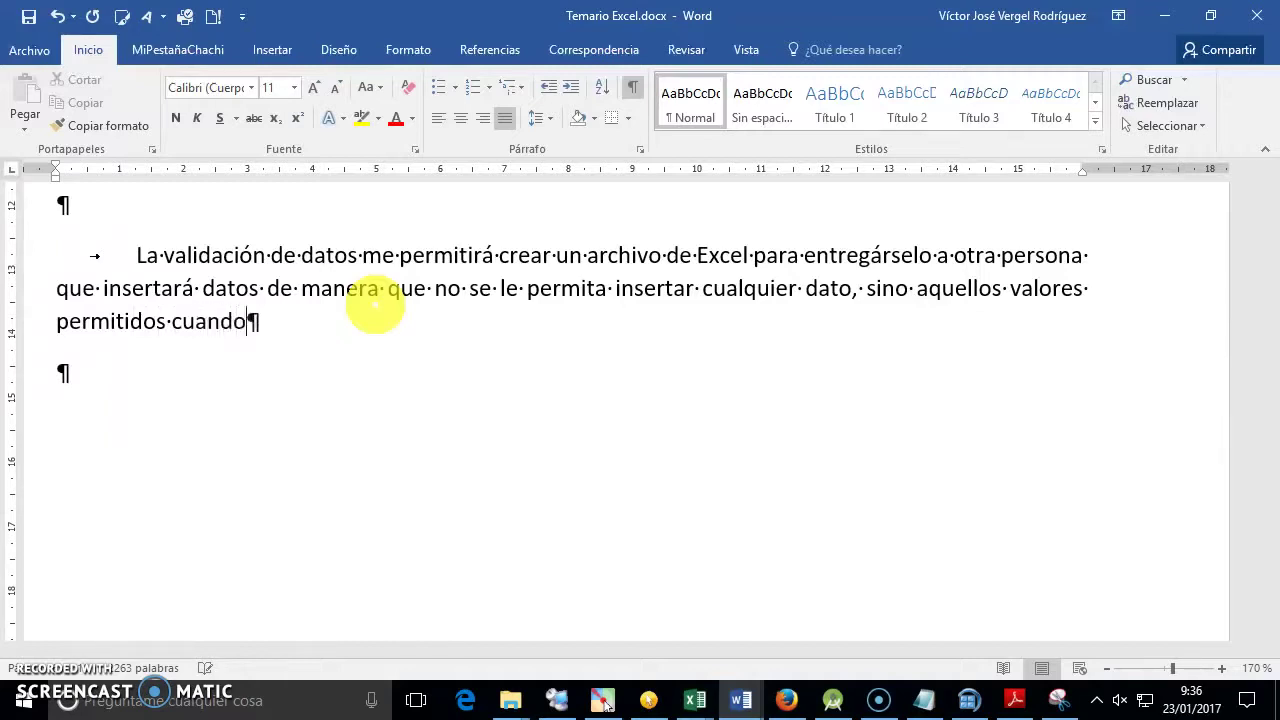
pyautogui.write('creamos ')
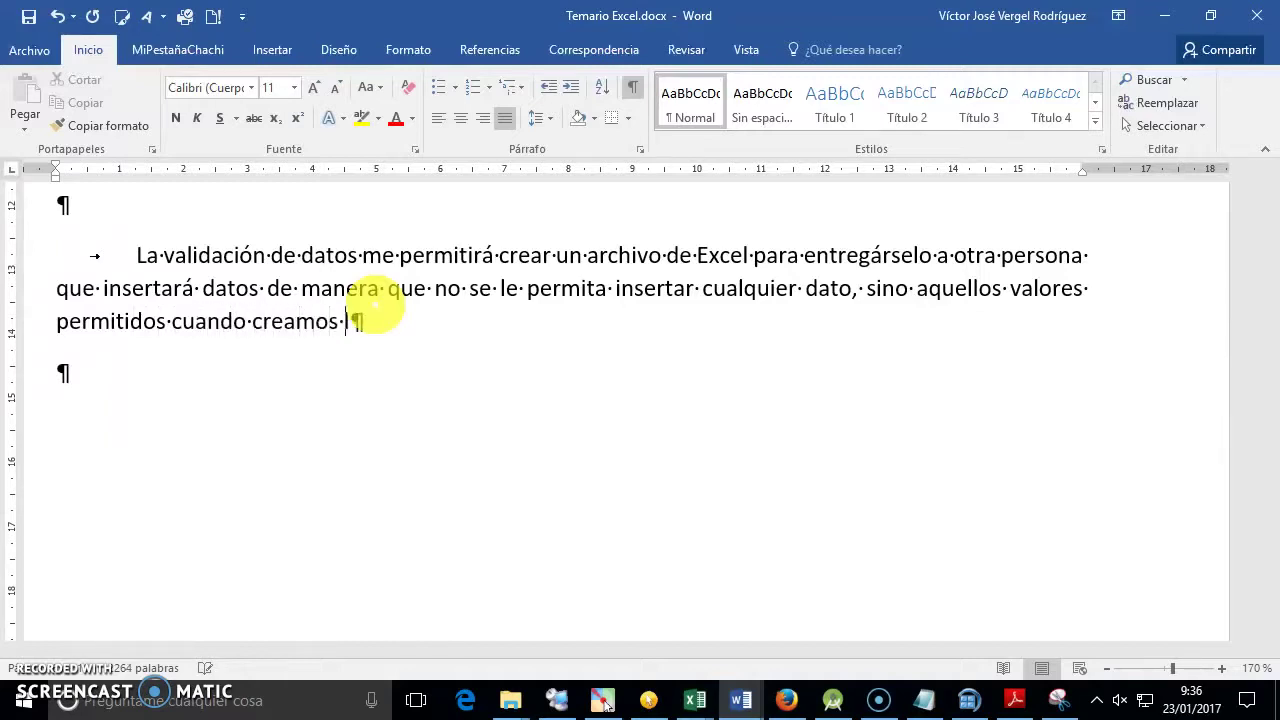
pyautogui.write('la hoja de excel.')
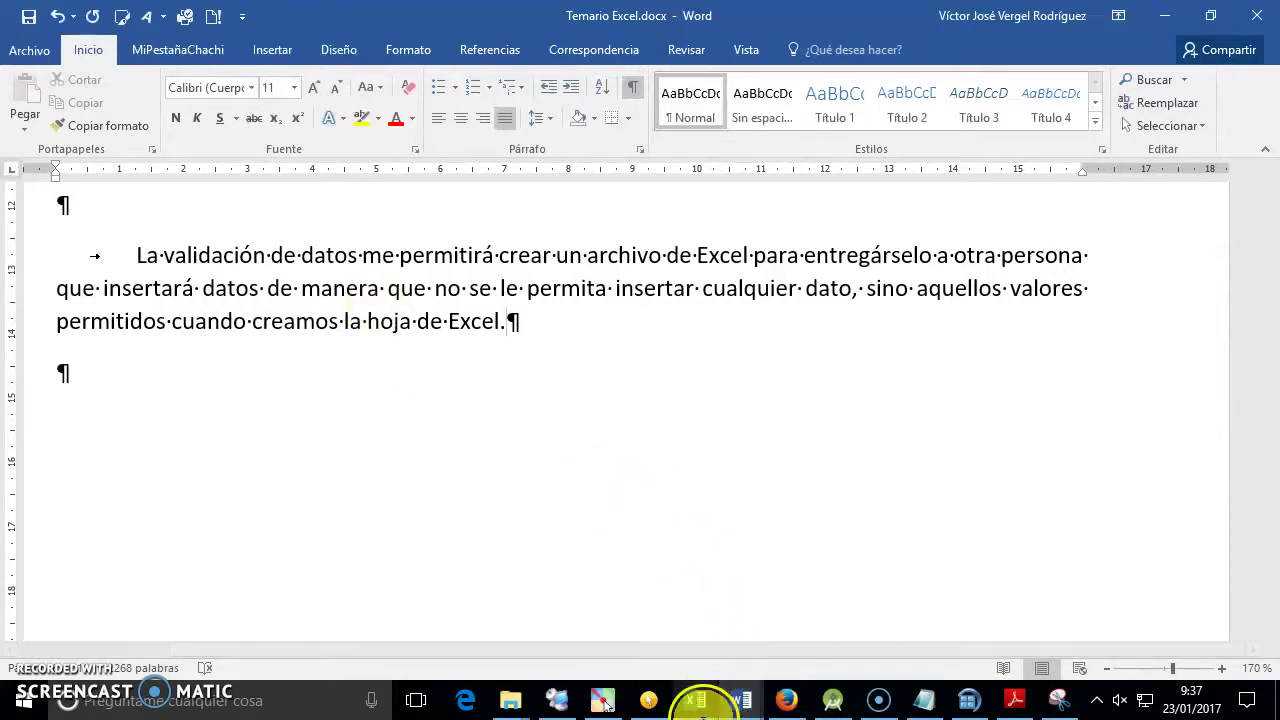
pyautogui.moveTo(696, 700)
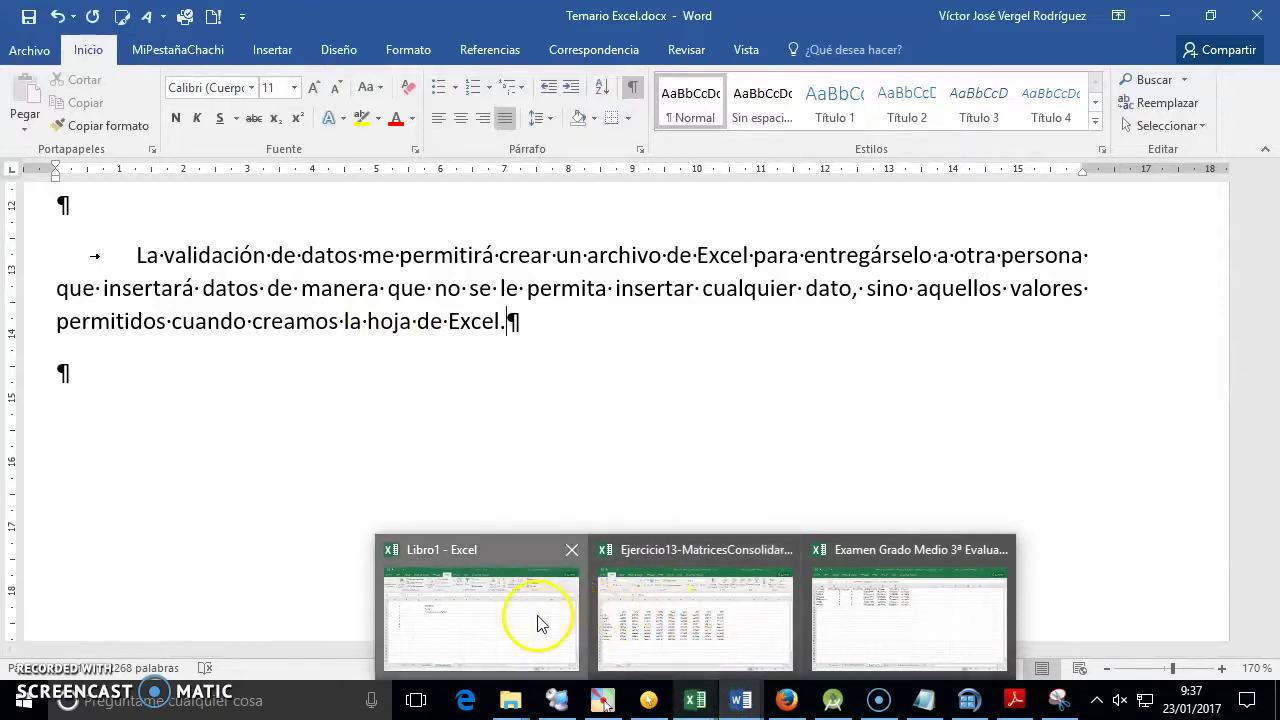
# With E3 selected in Libro1, clip the Validación de datos icon using Recortes
pyautogui.click(528, 611)
pyautogui.click(468, 250)
pyautogui.click(474, 277)
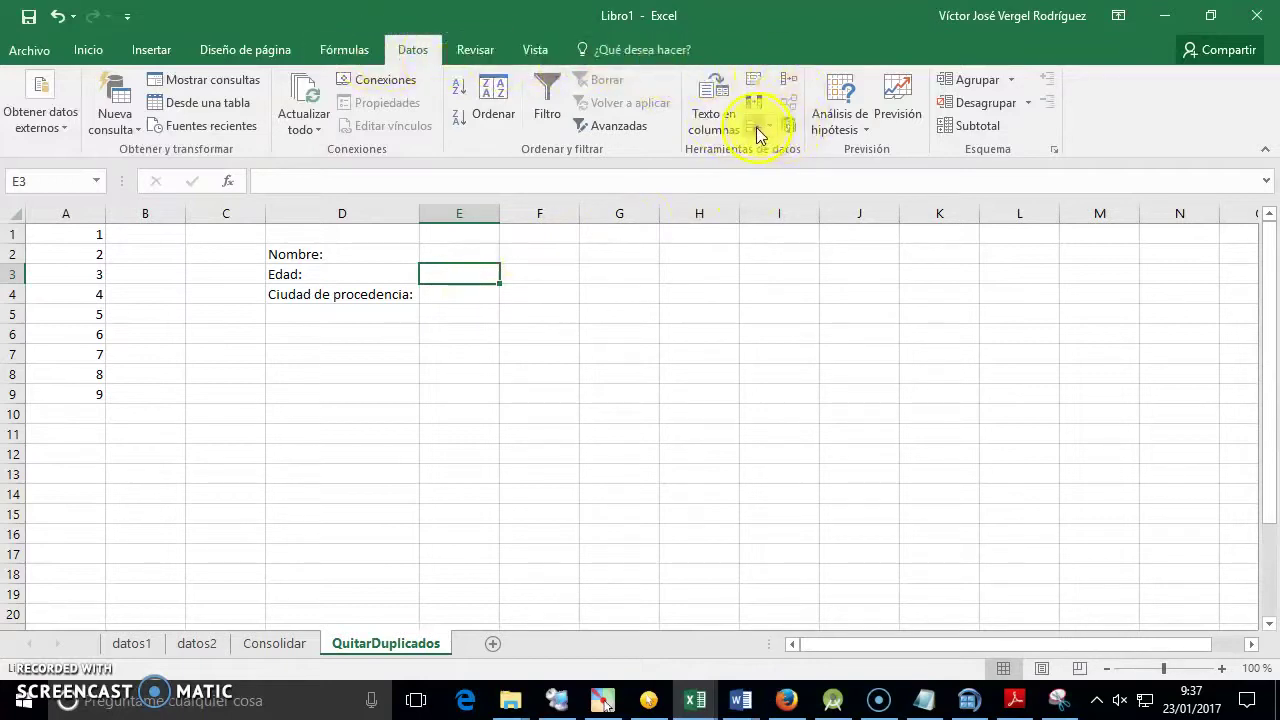
pyautogui.click(1058, 700)
pyautogui.click(625, 121)
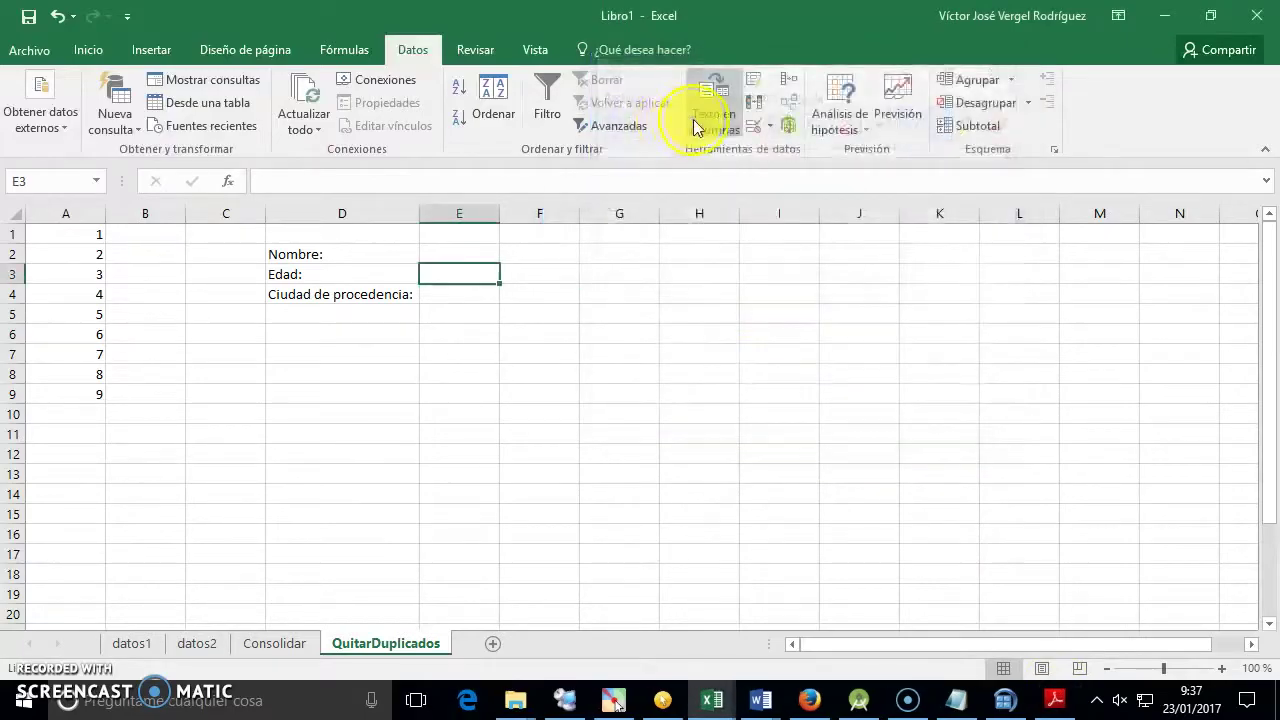
pyautogui.moveTo(740, 113); pyautogui.dragTo(765, 140)
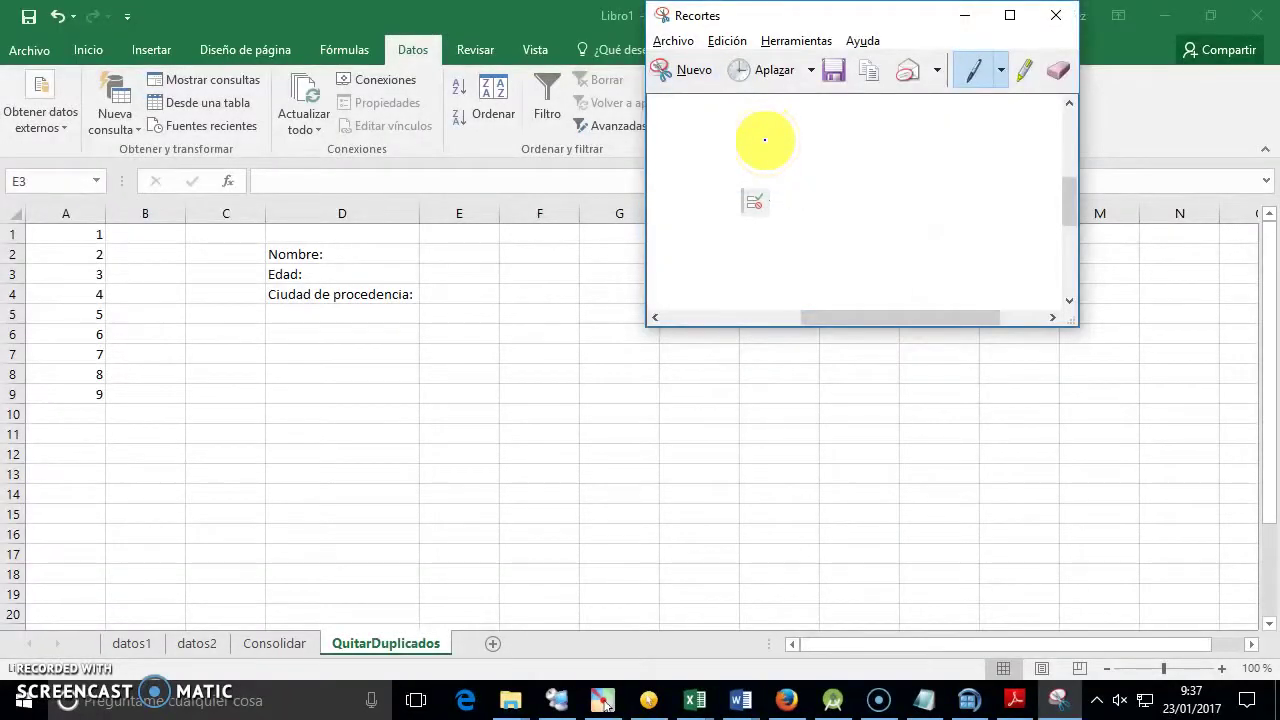
# Paste the clipped icon on the empty Word line and caption it 'Icono dentro de la ficha de datos'
pyautogui.hotkey('alt', 'Tab')
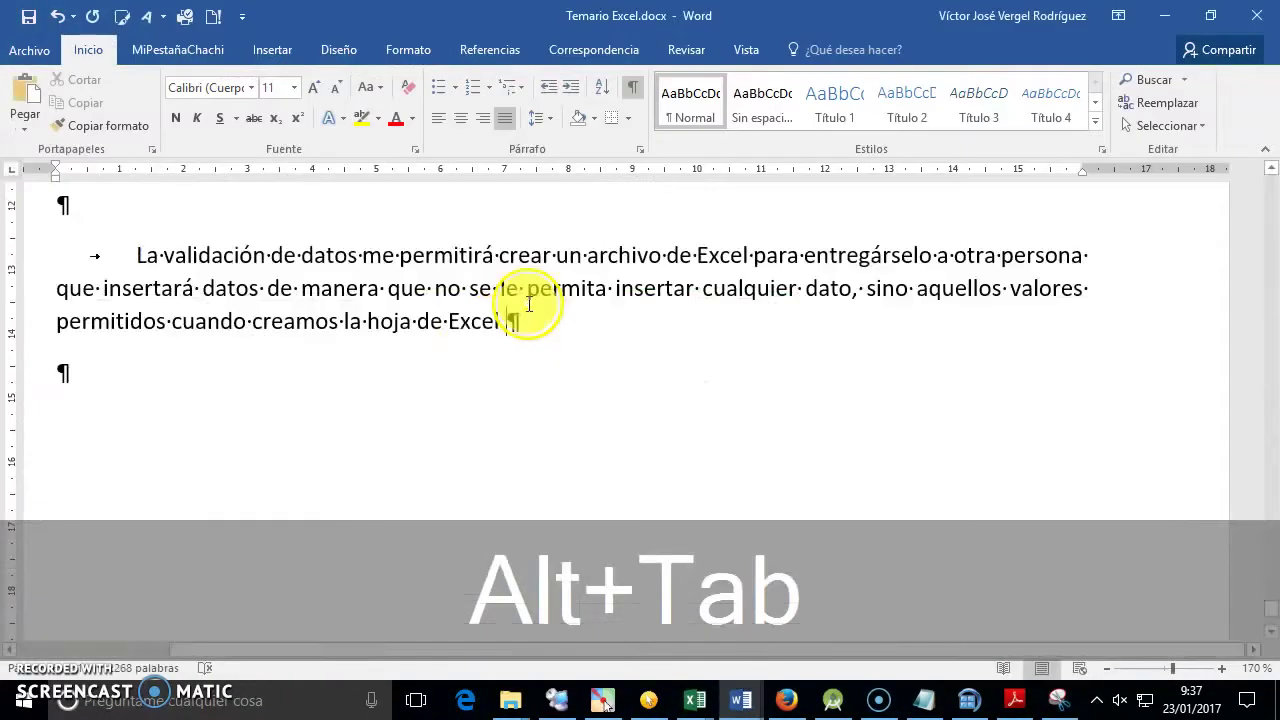
pyautogui.click(358, 365)
pyautogui.hotkey('ctrl', 'v')
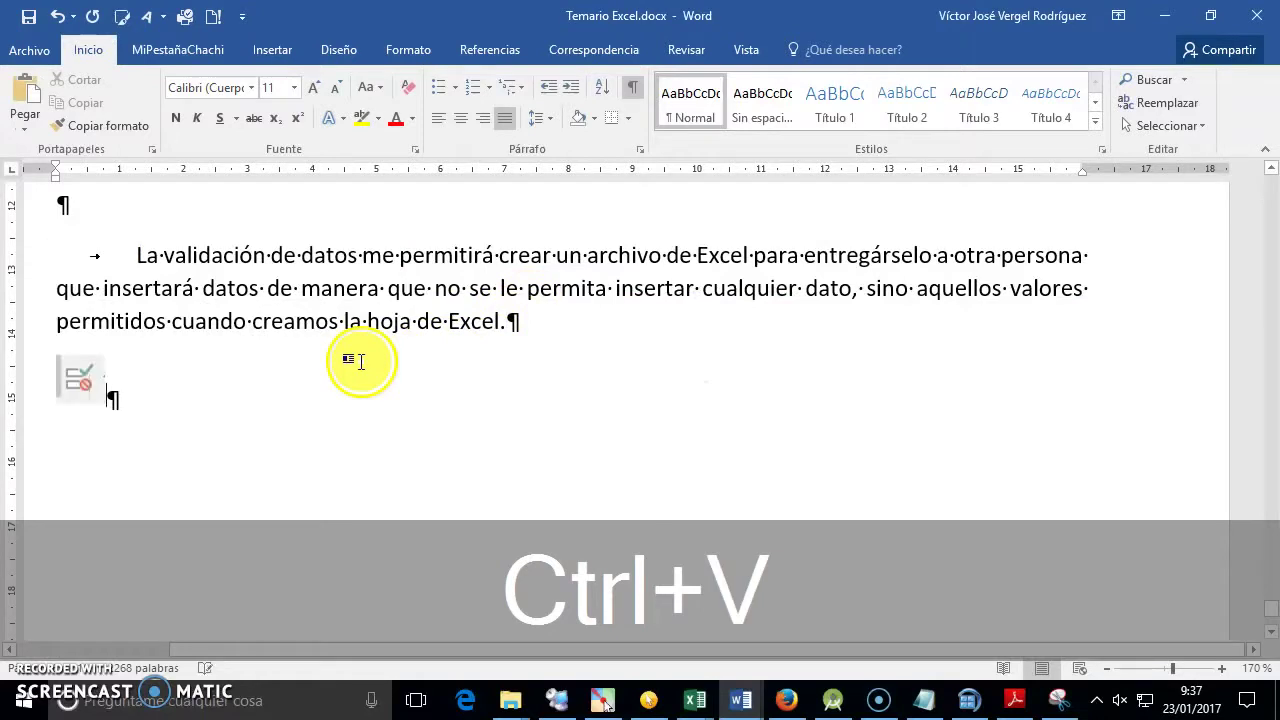
pyautogui.write('-> Icono dentro de la ficha de dat')
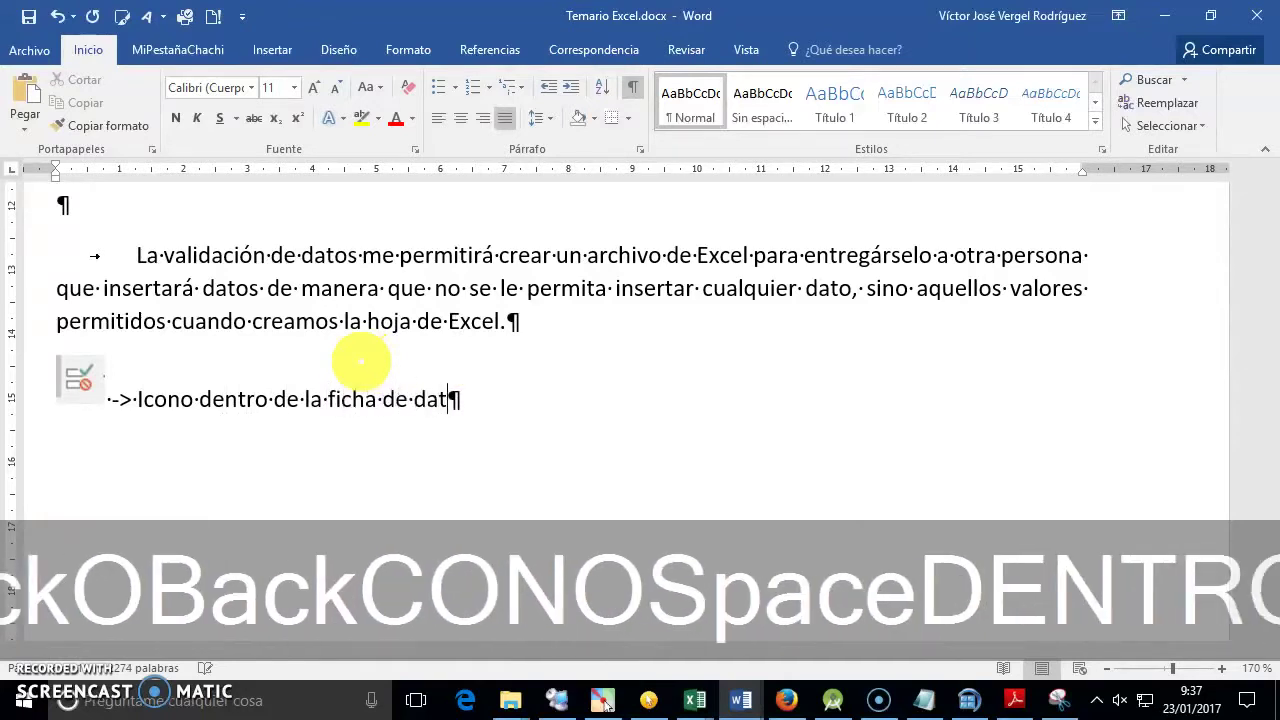
pyautogui.write('os')
pyautogui.press('Return')
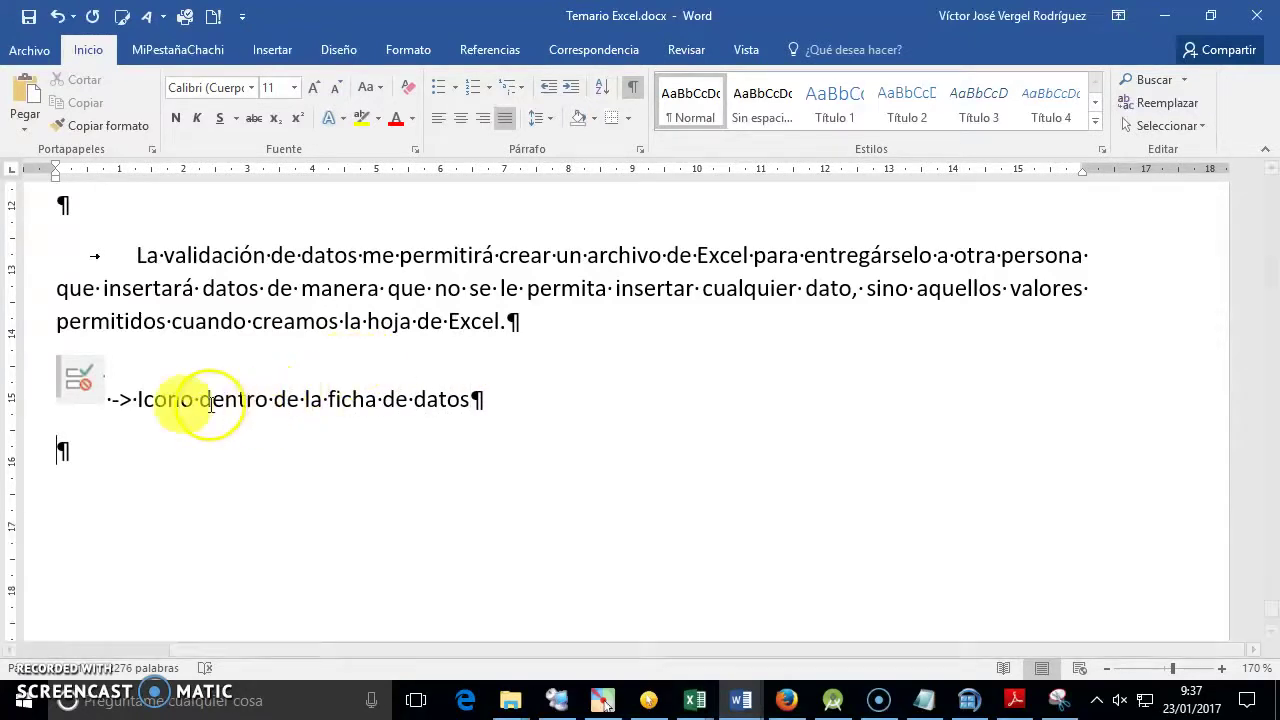
# Insert 'de la validación' into the caption and centre the icon and caption
pyautogui.click(198, 398)
pyautogui.write('de la valiac')
pyautogui.press('BackSpace')
pyautogui.press('BackSpace')
pyautogui.write('dación')
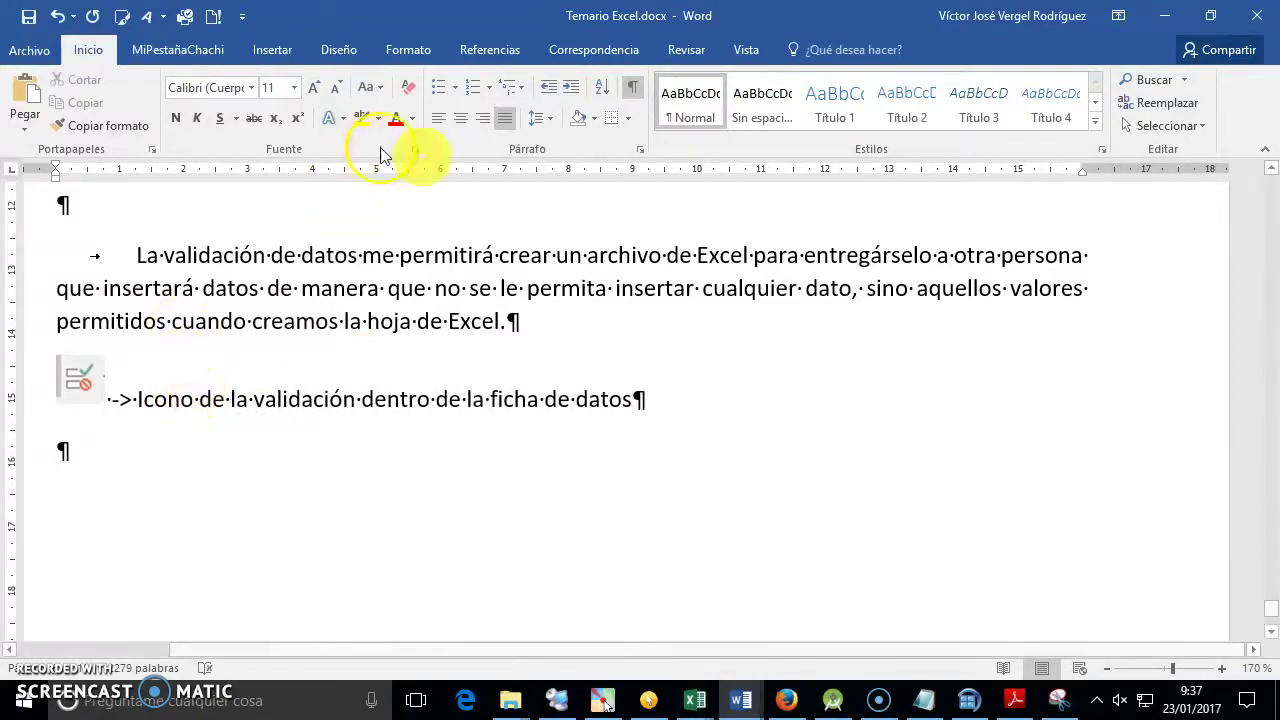
pyautogui.click(461, 124)
pyautogui.click(215, 448)
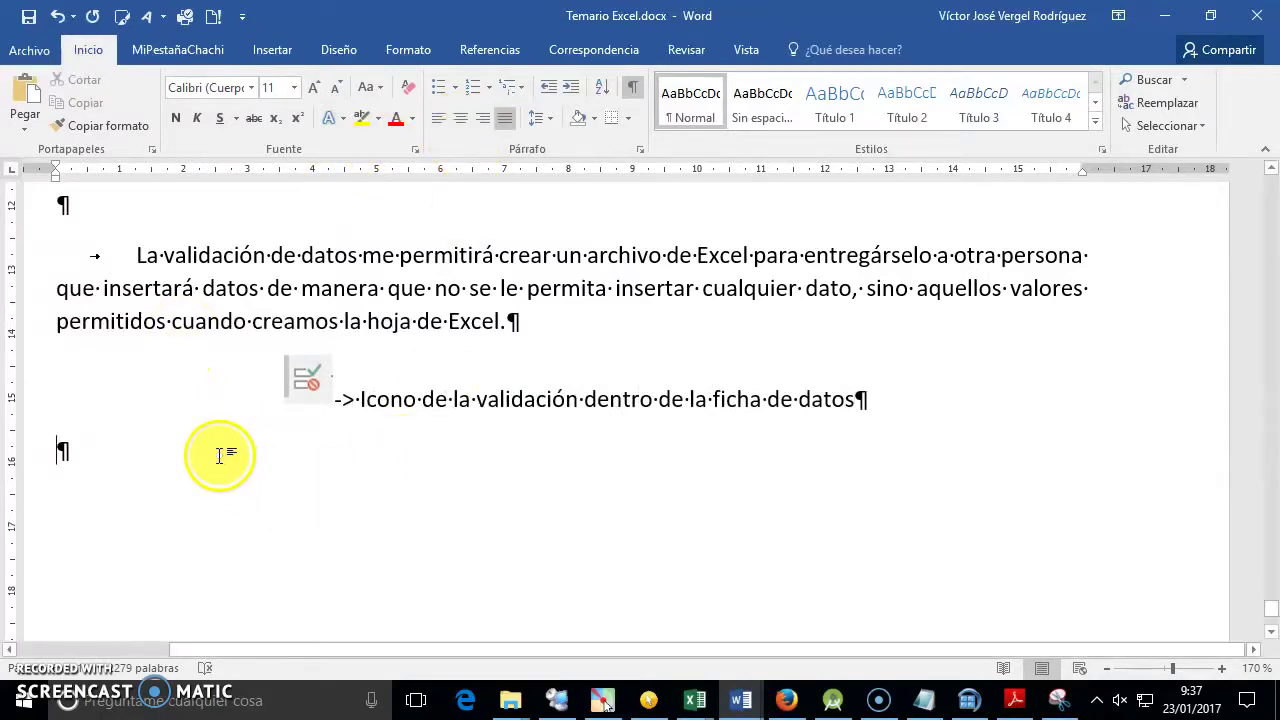
pyautogui.hotkey('alt', 'Tab')
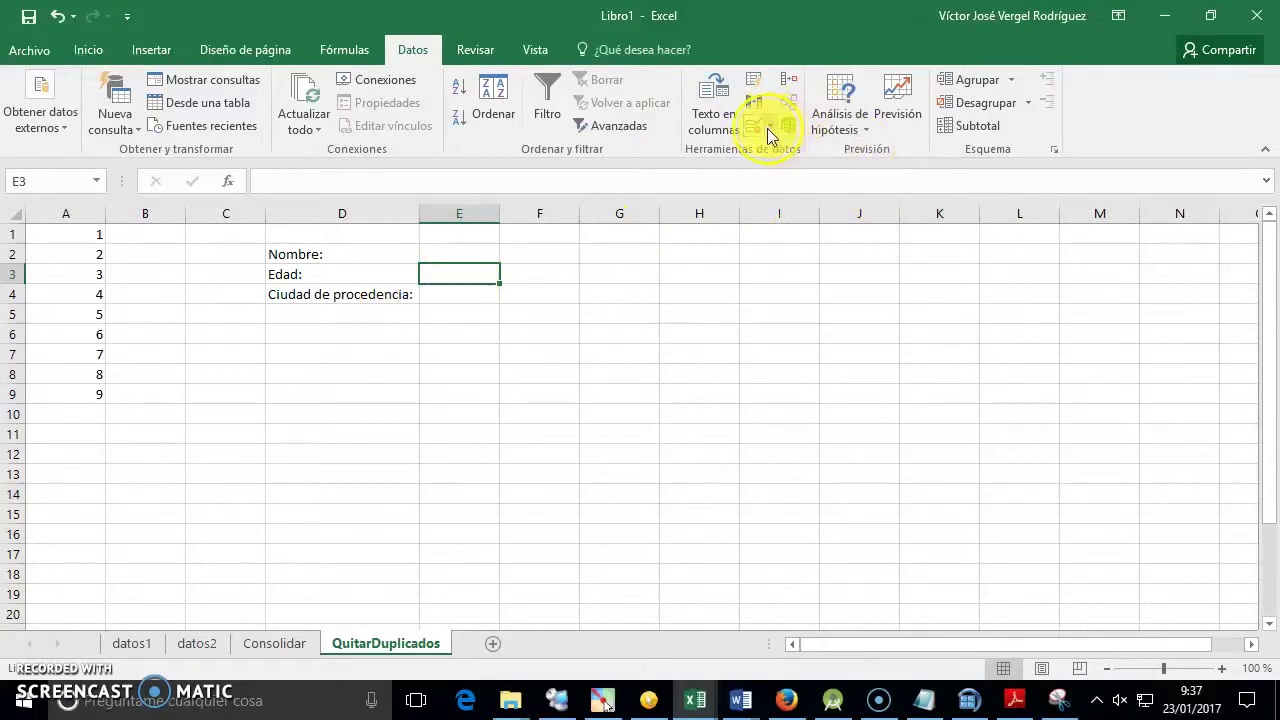
# Open Validación de datos for E3, expand Permitir, and screenshot the dialog with Alt+PrintScreen
pyautogui.click(770, 129)
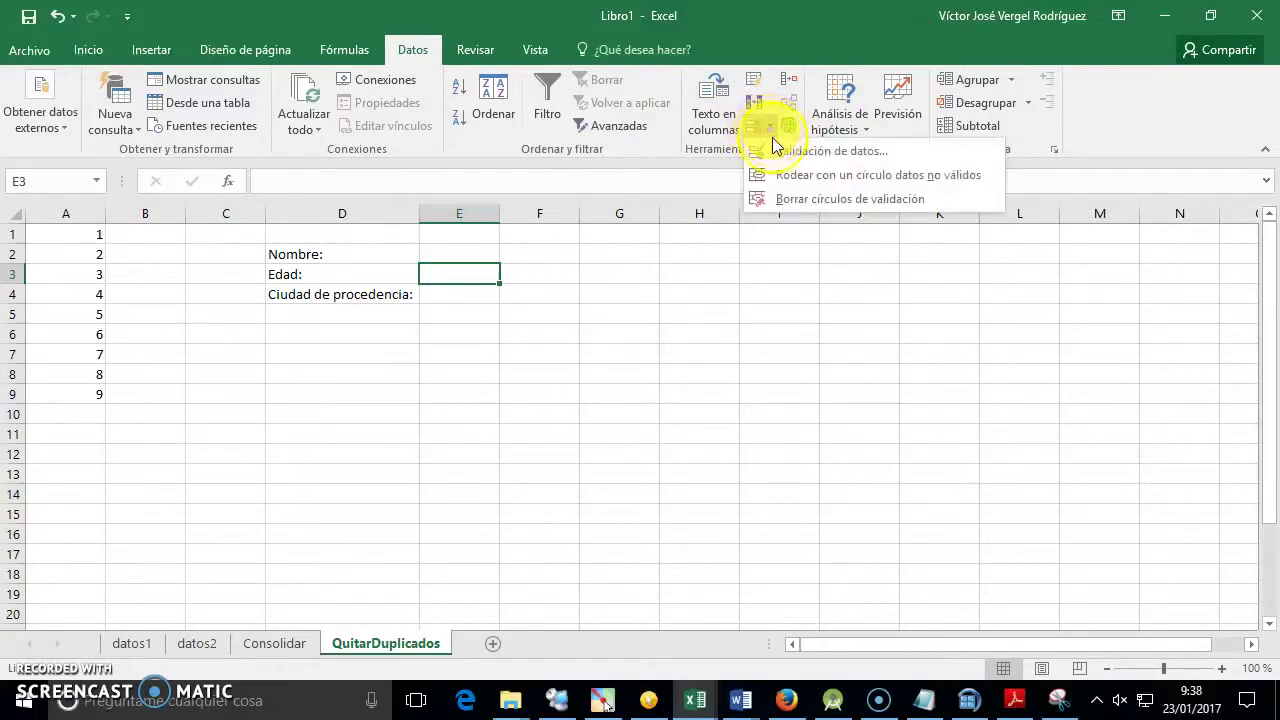
pyautogui.click(775, 148)
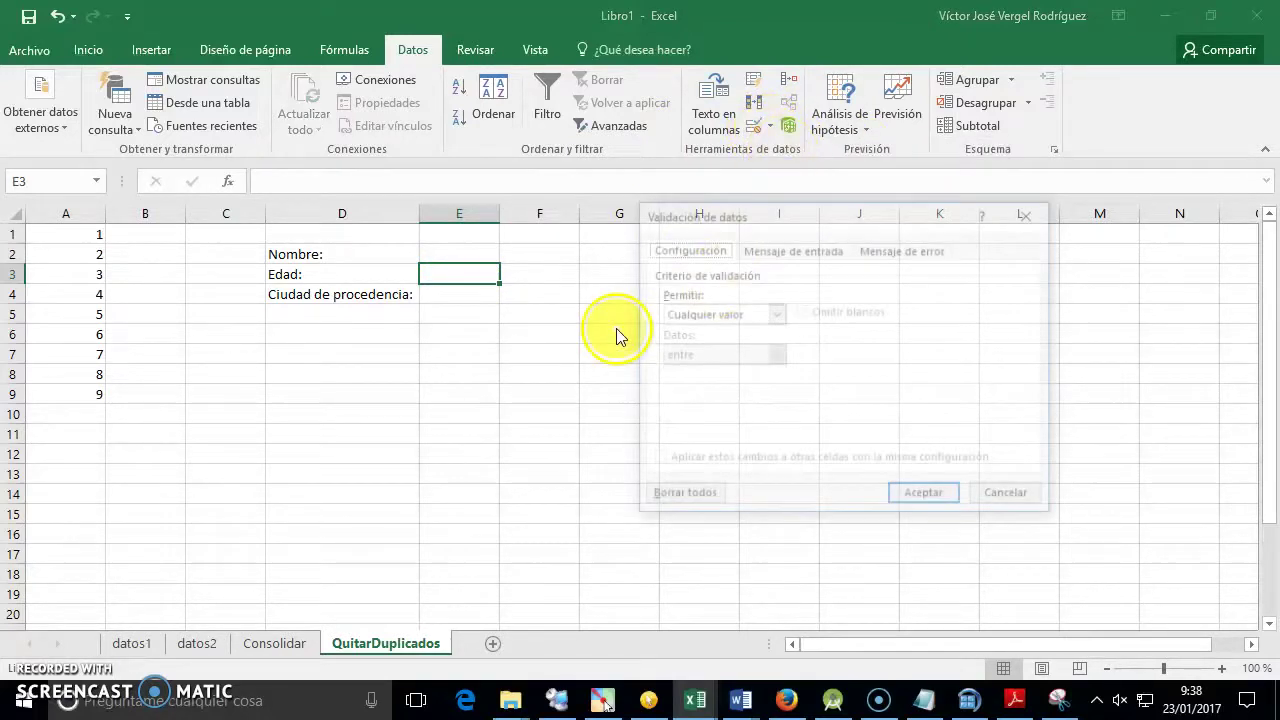
pyautogui.click(772, 314)
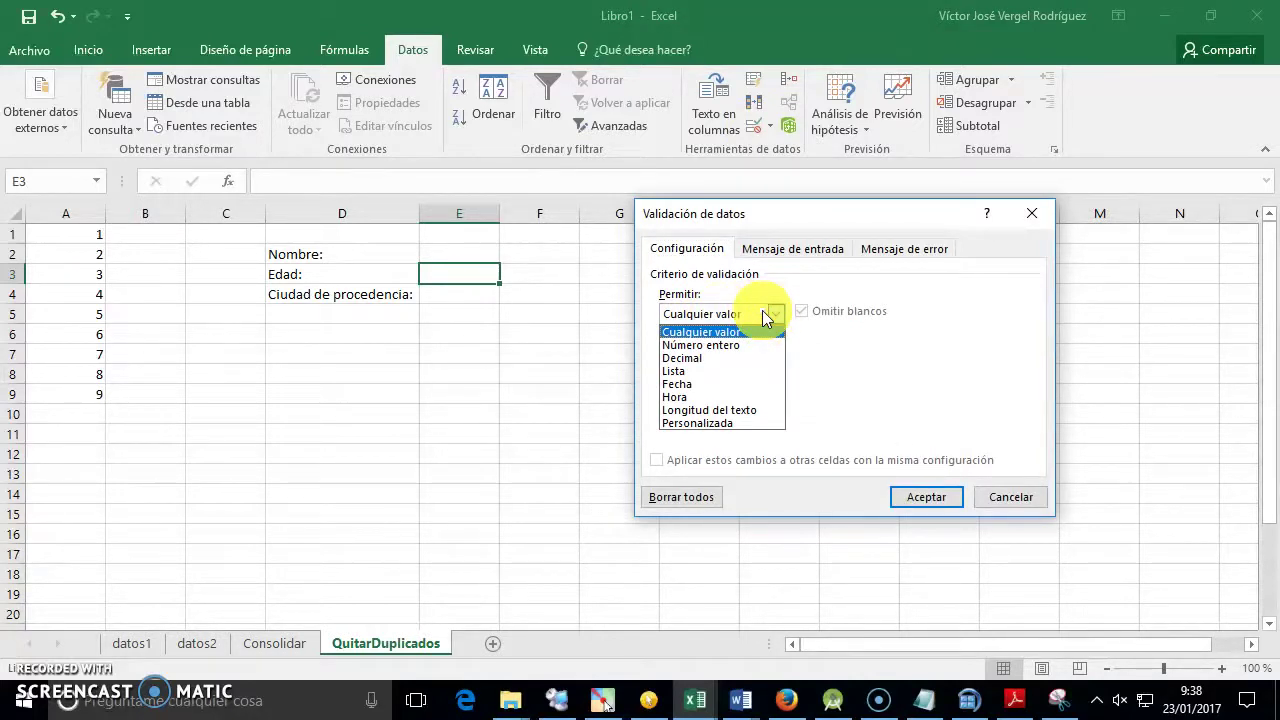
pyautogui.press('alt+Print')
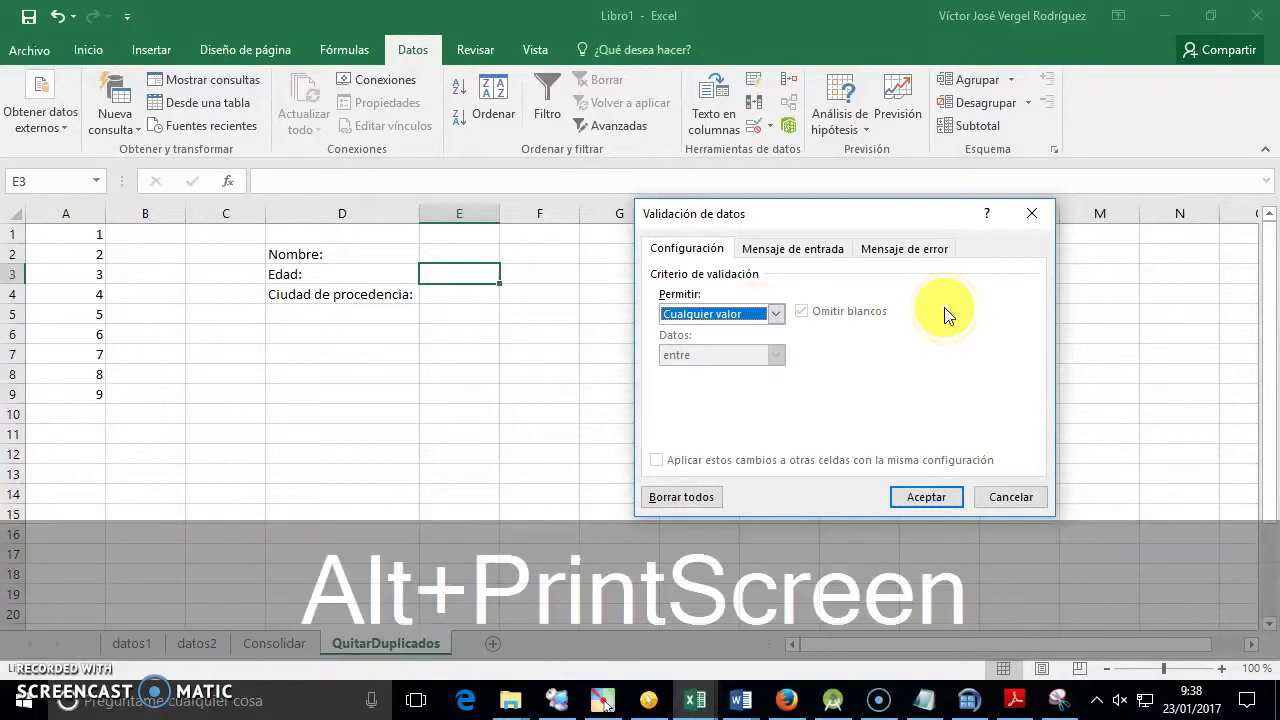
# Paste the Validación de datos screenshot after the Icono line and shrink it proportionally
pyautogui.hotkey('alt', 'Tab')
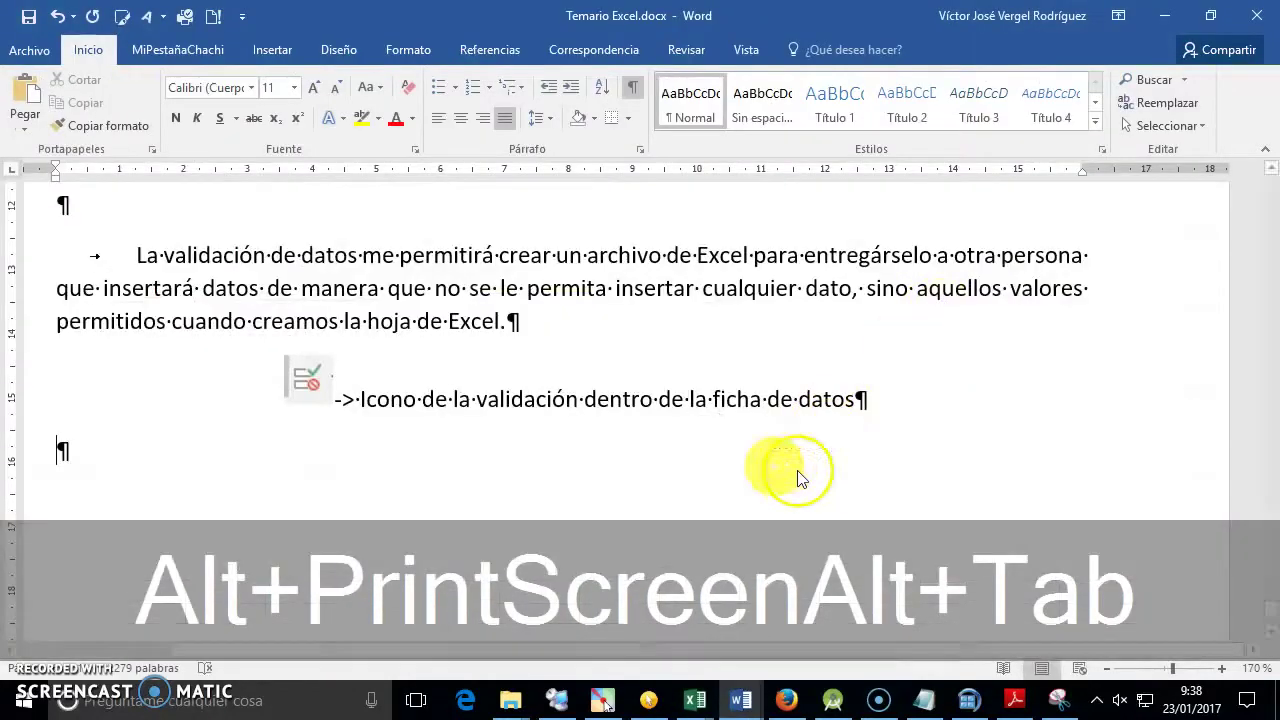
pyautogui.click(901, 405)
pyautogui.hotkey('ctrl', 'v')
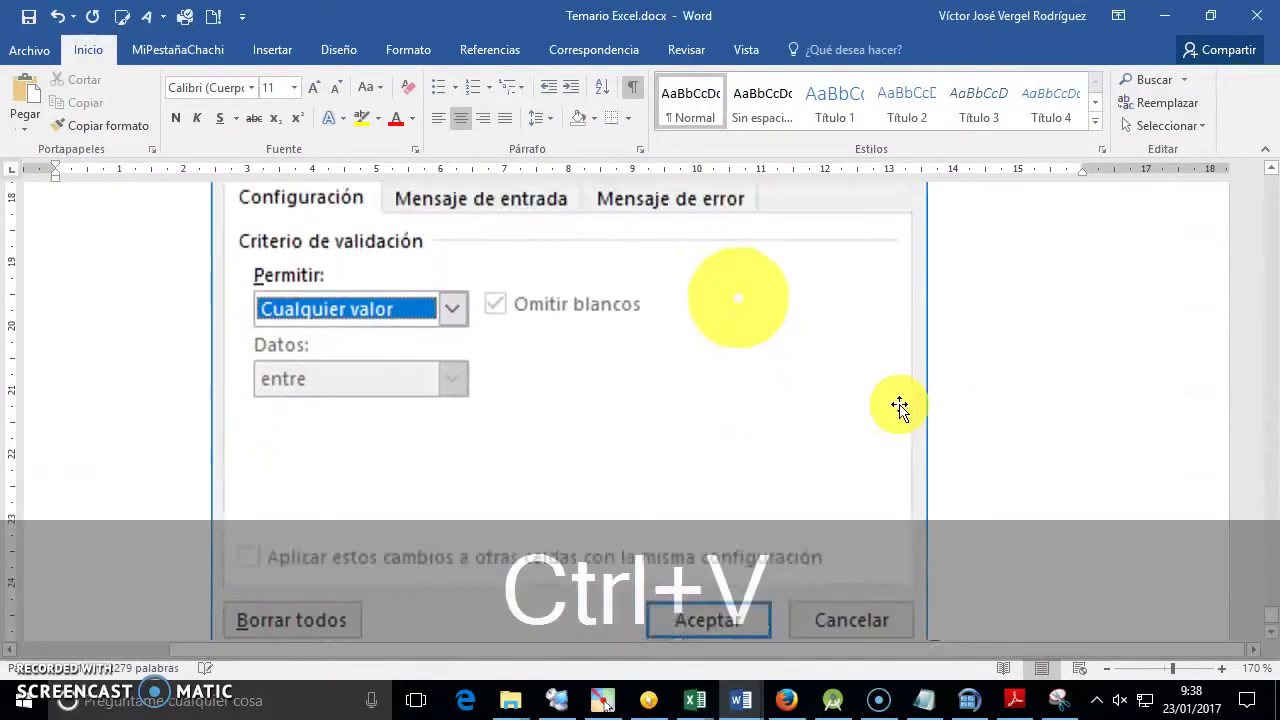
pyautogui.click(834, 408)
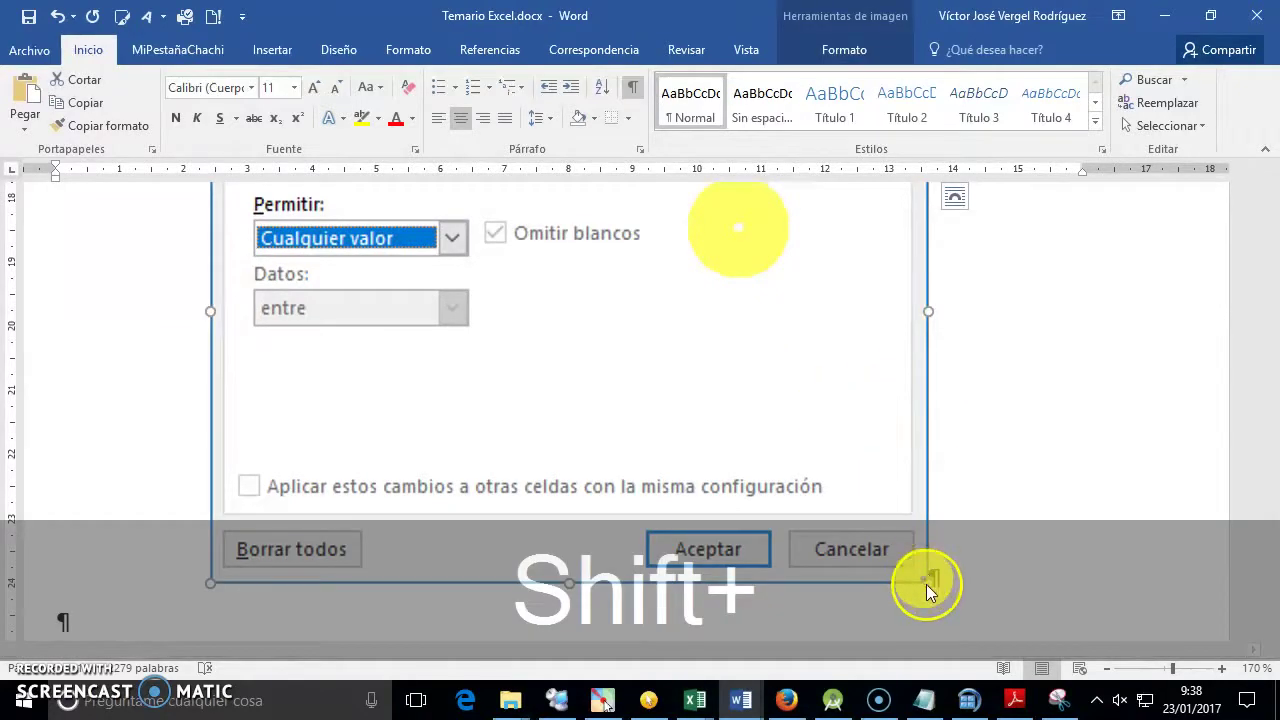
pyautogui.moveTo(922, 578); pyautogui.dragTo(672, 268)
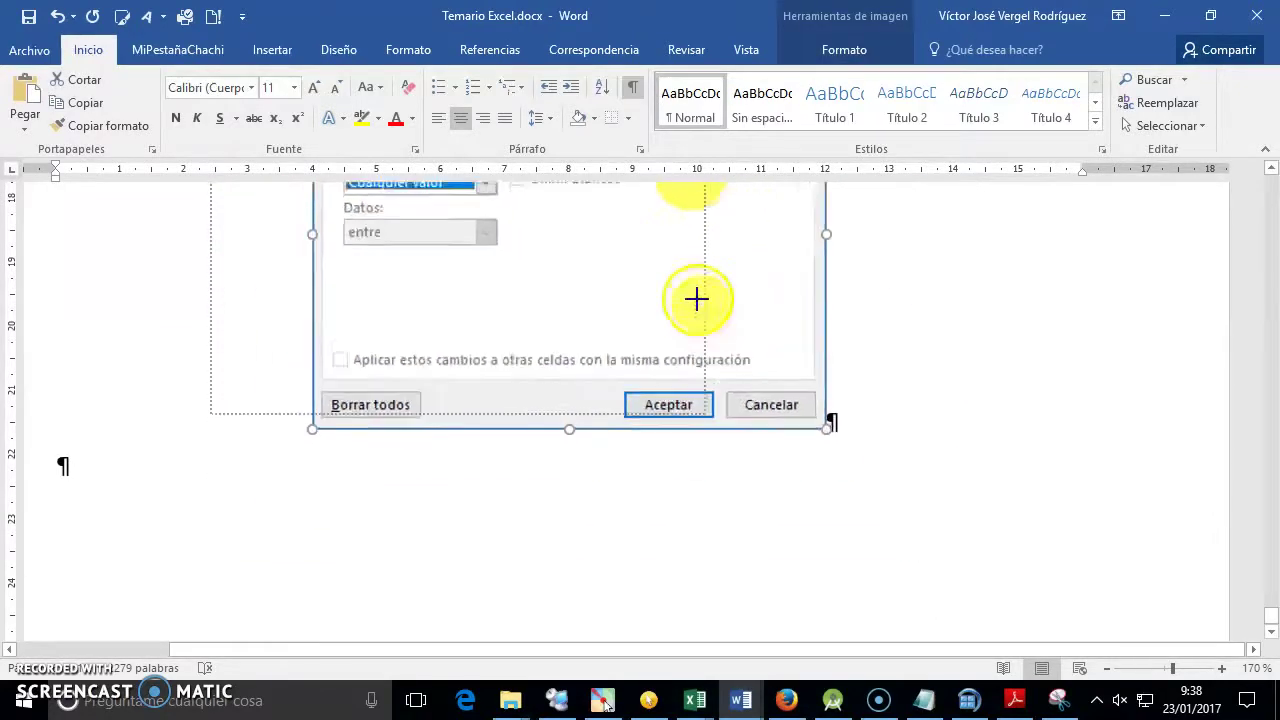
pyautogui.moveTo(806, 532)
pyautogui.mouseDown()
pyautogui.moveTo(736, 461)
pyautogui.moveTo(750, 459)
pyautogui.mouseUp()
pyautogui.click(72, 490)
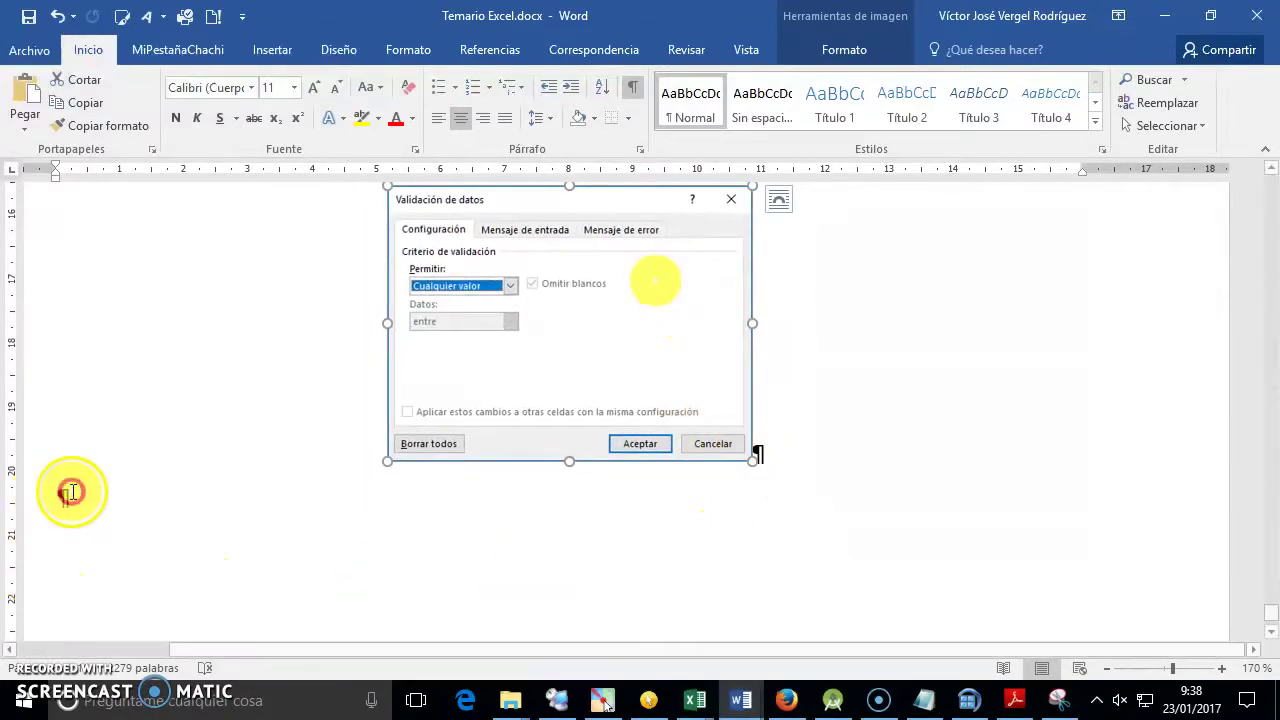
pyautogui.hotkey('alt', 'Tab')
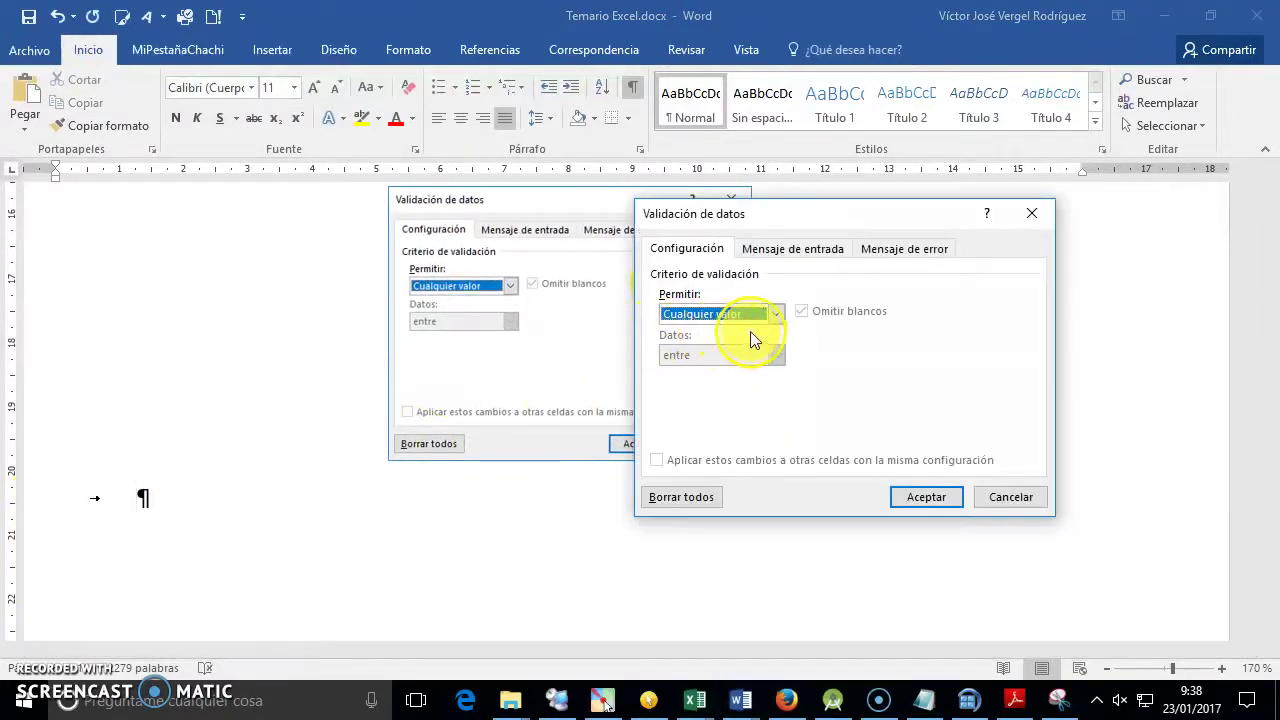
# Set Permitir to Número entero, Datos to menor que, Máximo 18, and accept the rule
pyautogui.click(768, 315)
pyautogui.click(745, 344)
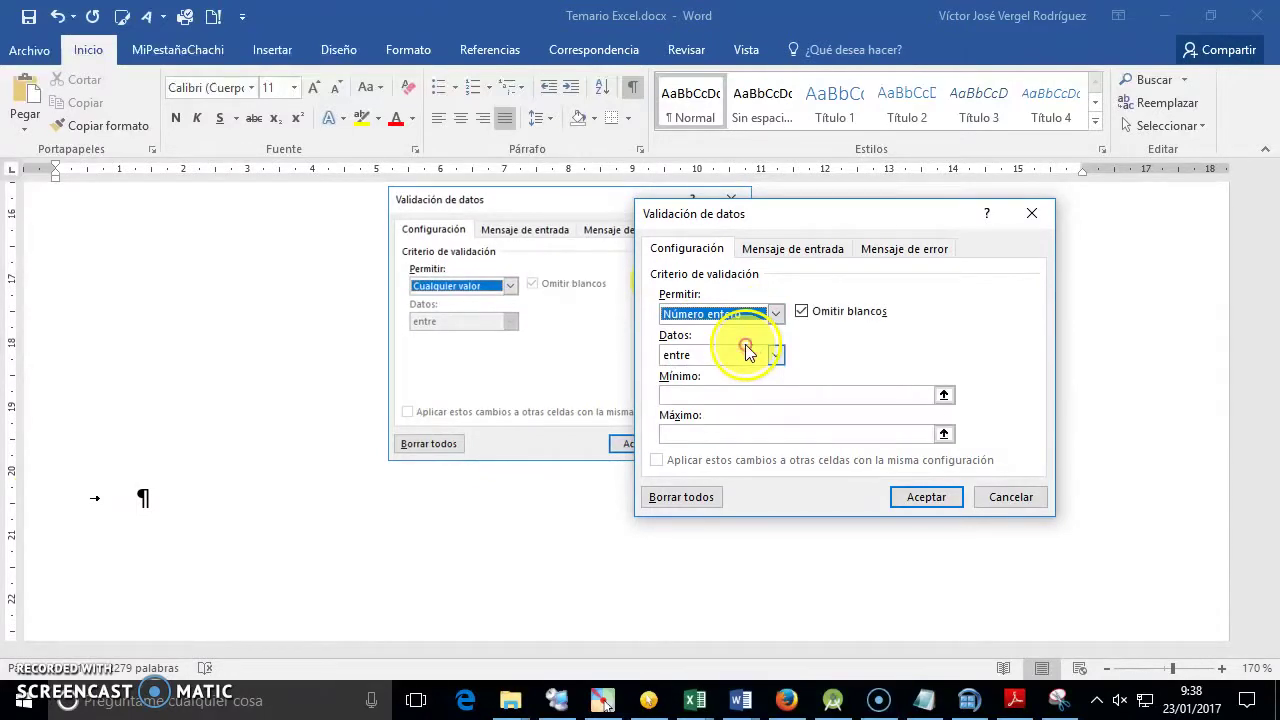
pyautogui.click(750, 395)
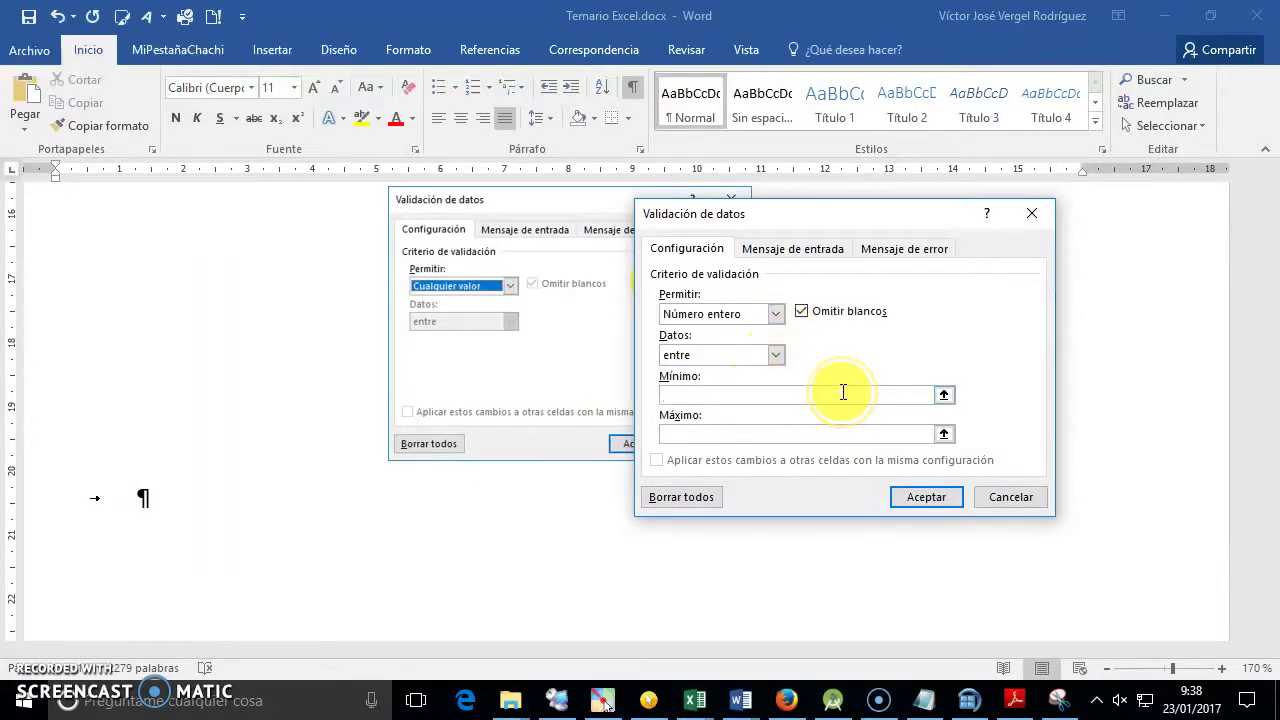
pyautogui.click(738, 352)
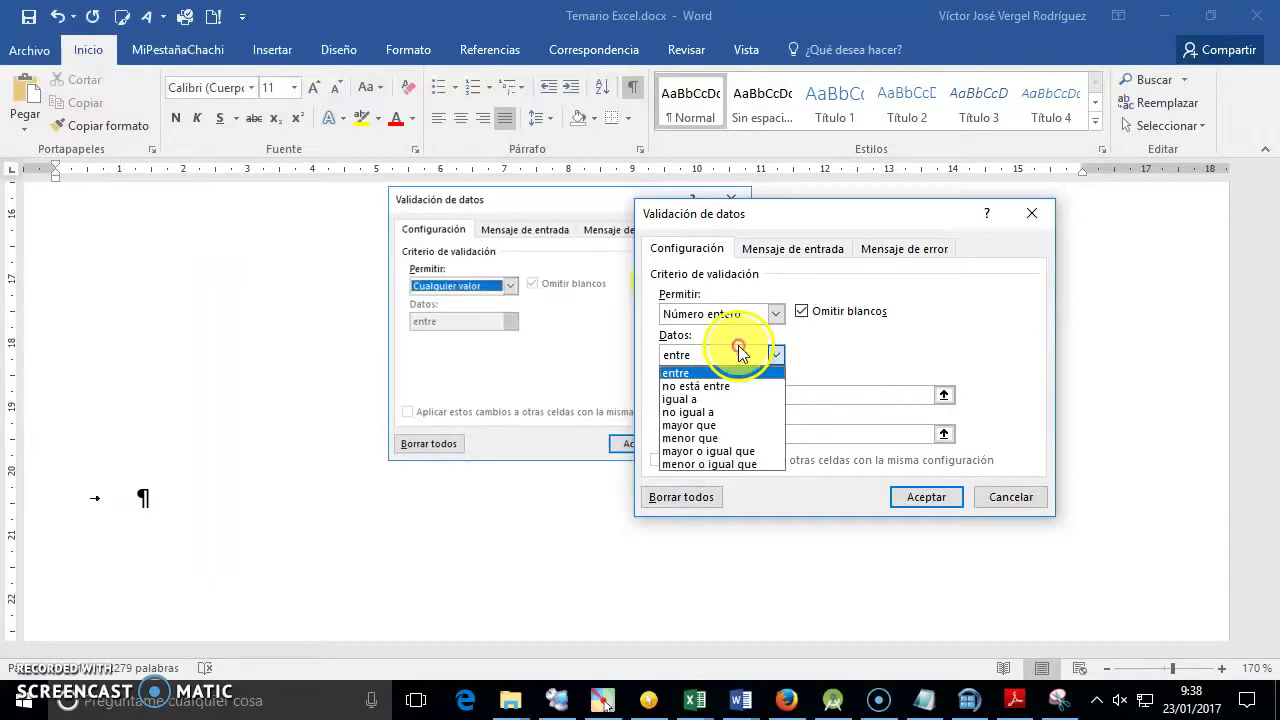
pyautogui.click(757, 438)
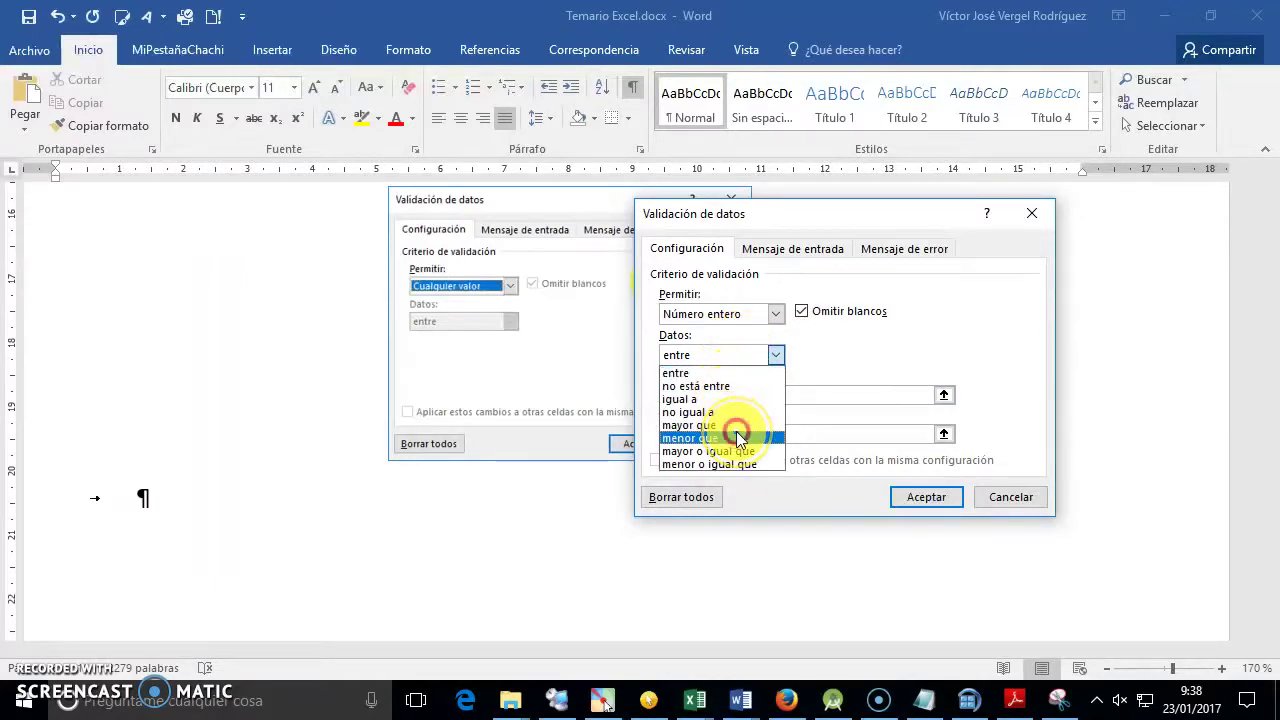
pyautogui.click(777, 395)
pyautogui.write('18')
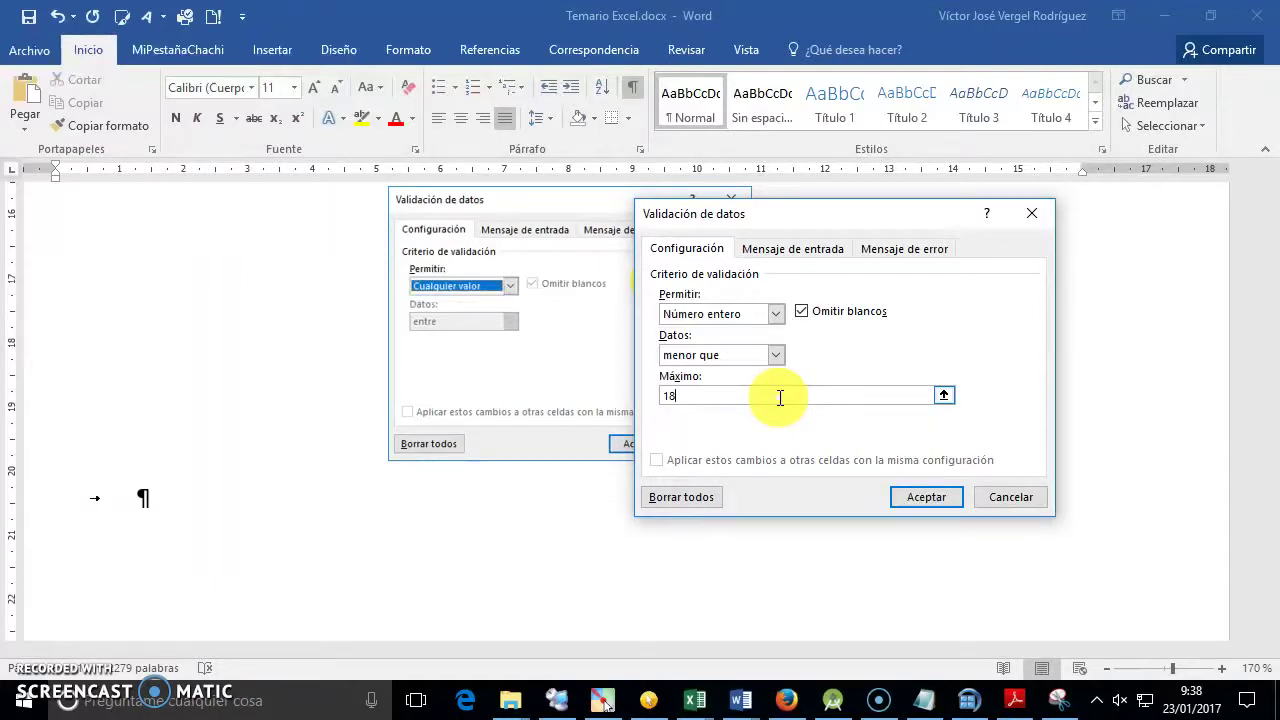
pyautogui.click(944, 502)
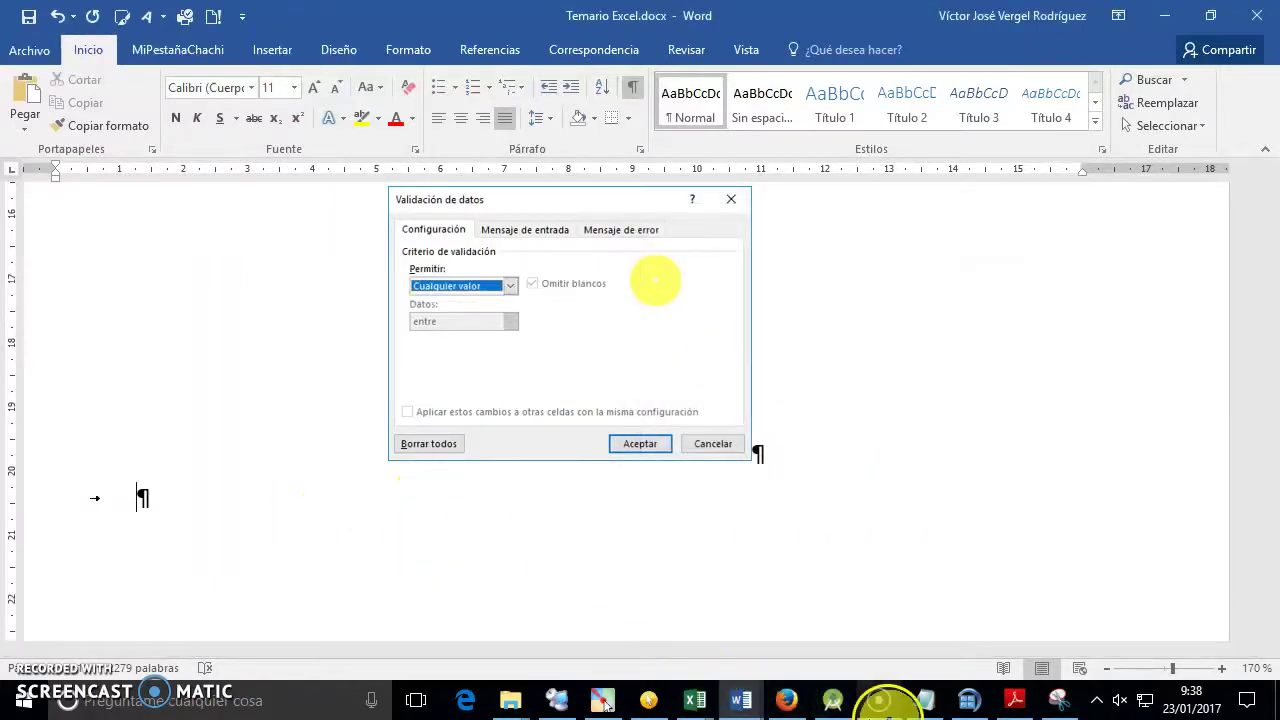
pyautogui.click(692, 700)
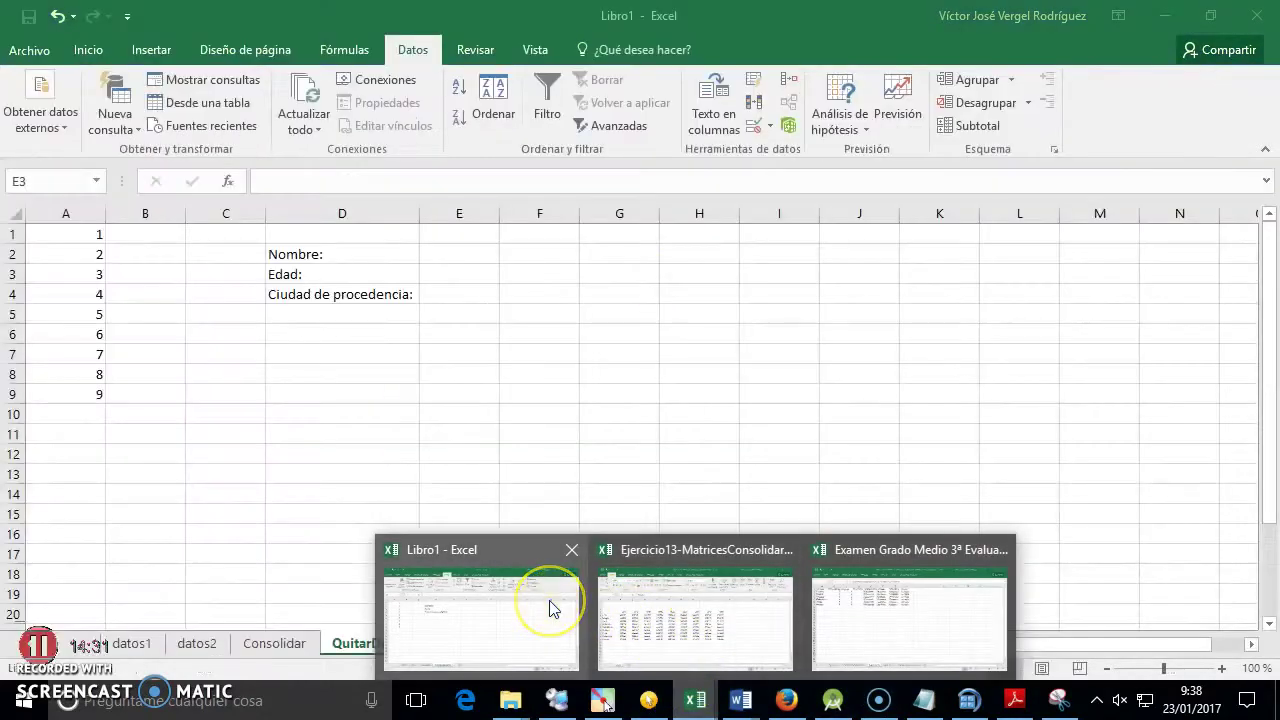
# Enter 20 in E3 and see it rejected, cancel, then enter 12 successfully
pyautogui.click(553, 607)
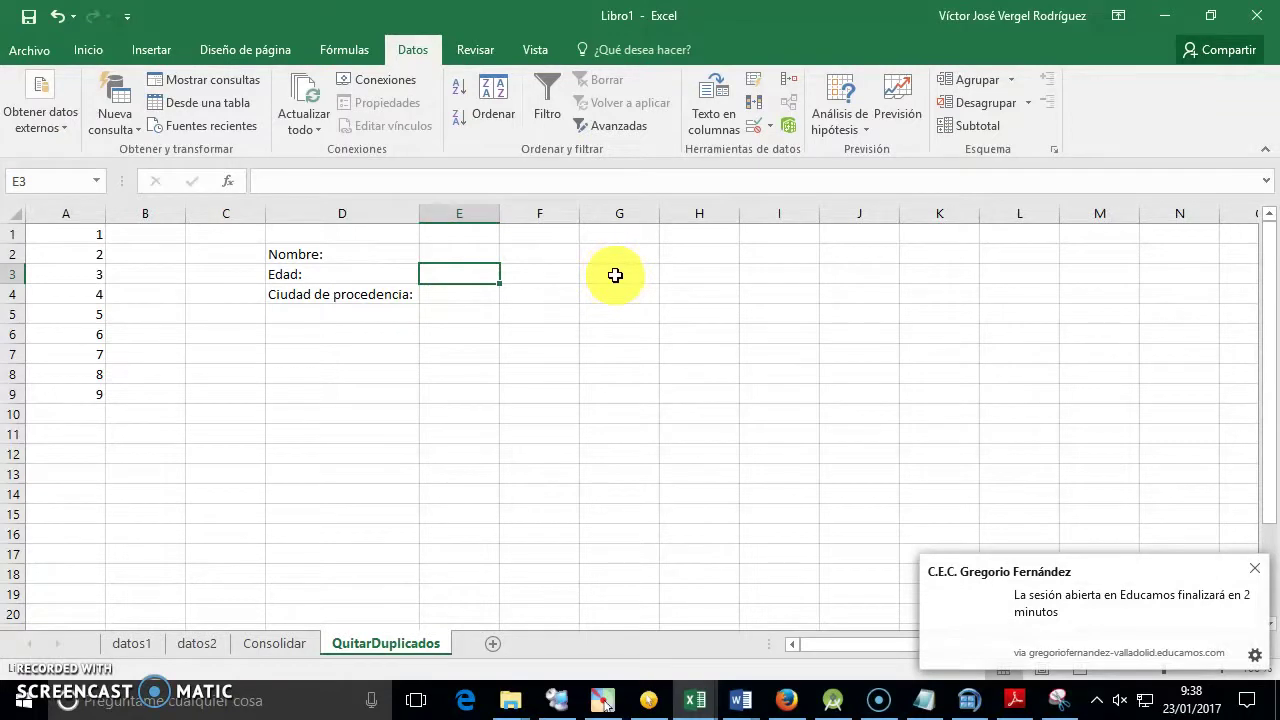
pyautogui.write('20')
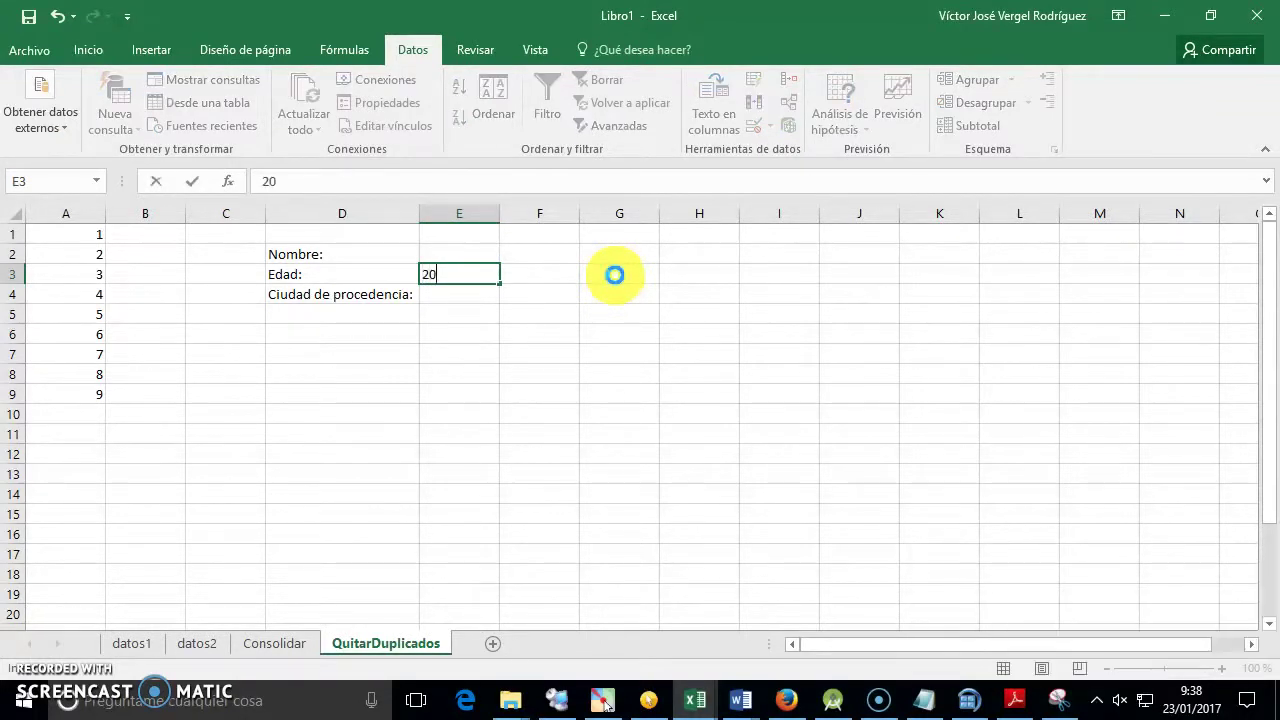
pyautogui.press('Return')
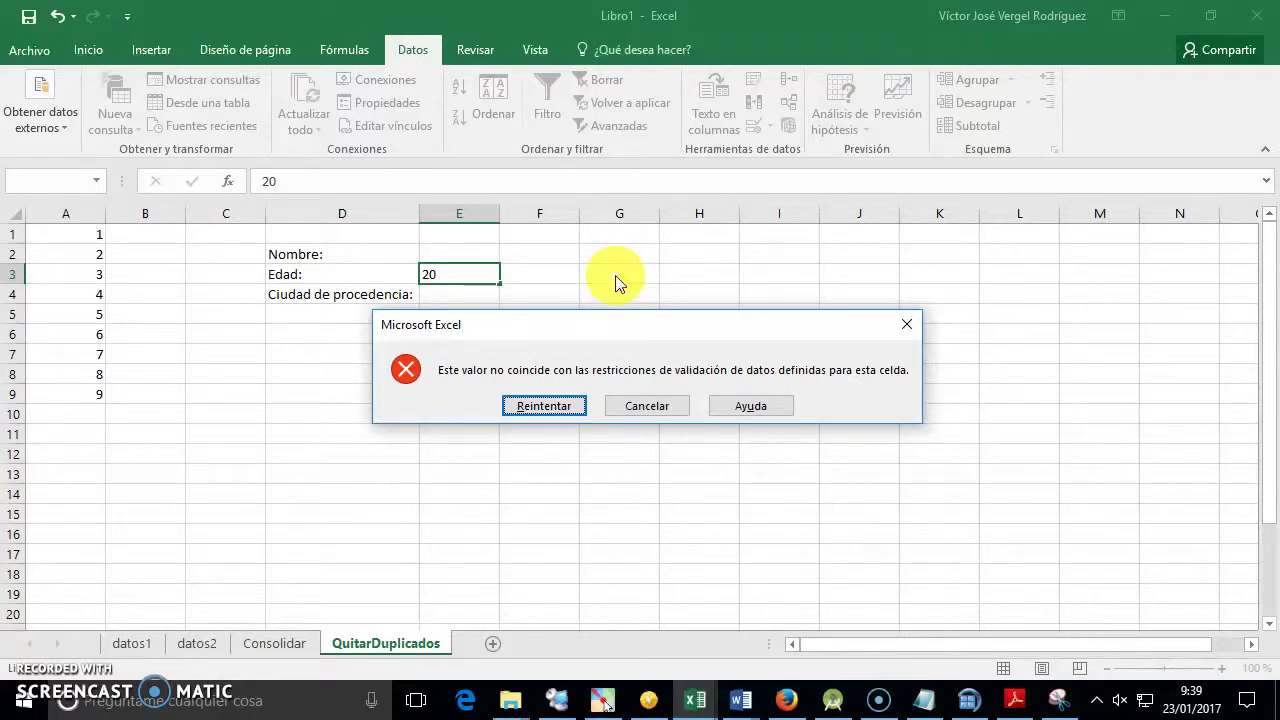
pyautogui.press('Tab')
pyautogui.press('Return')
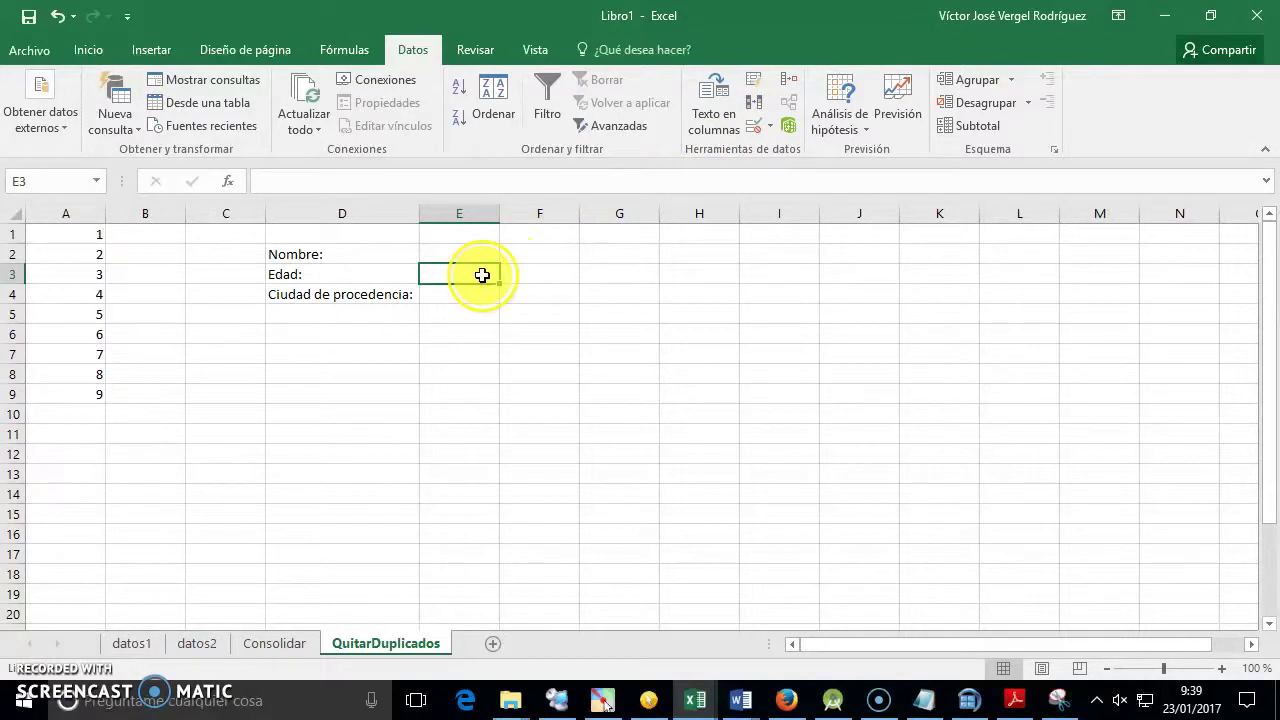
pyautogui.write('12')
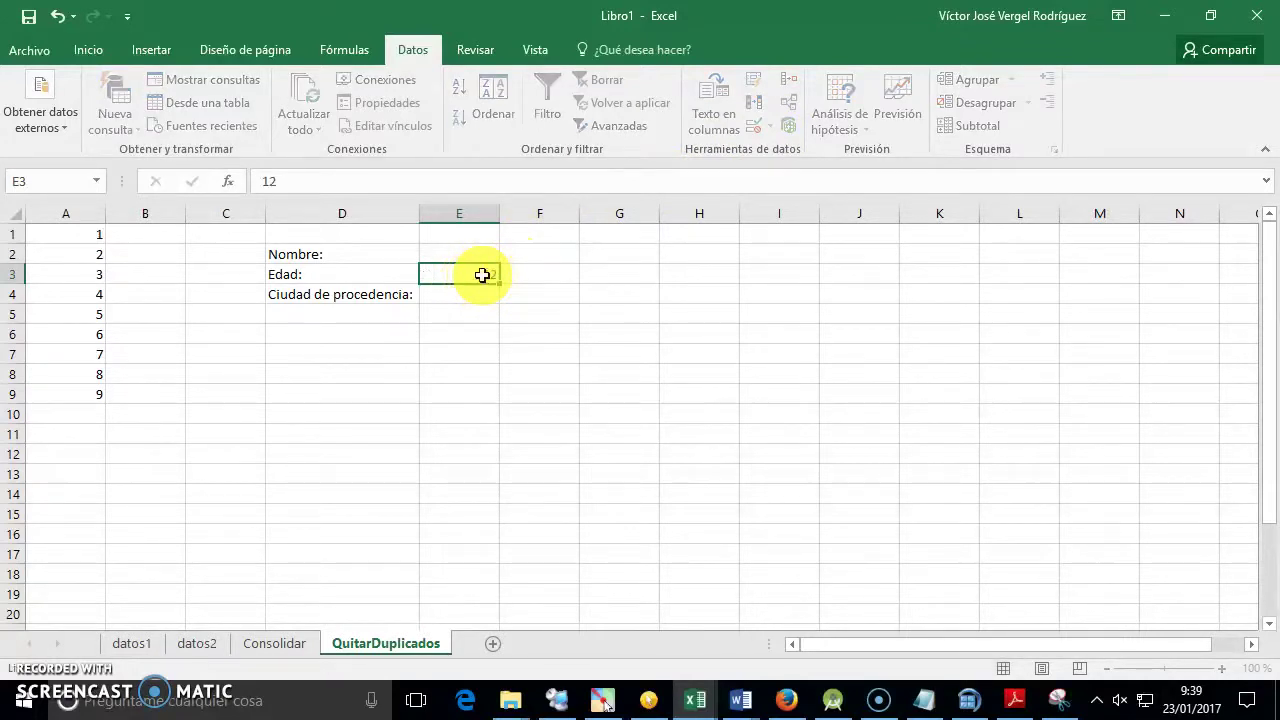
pyautogui.press('Return')
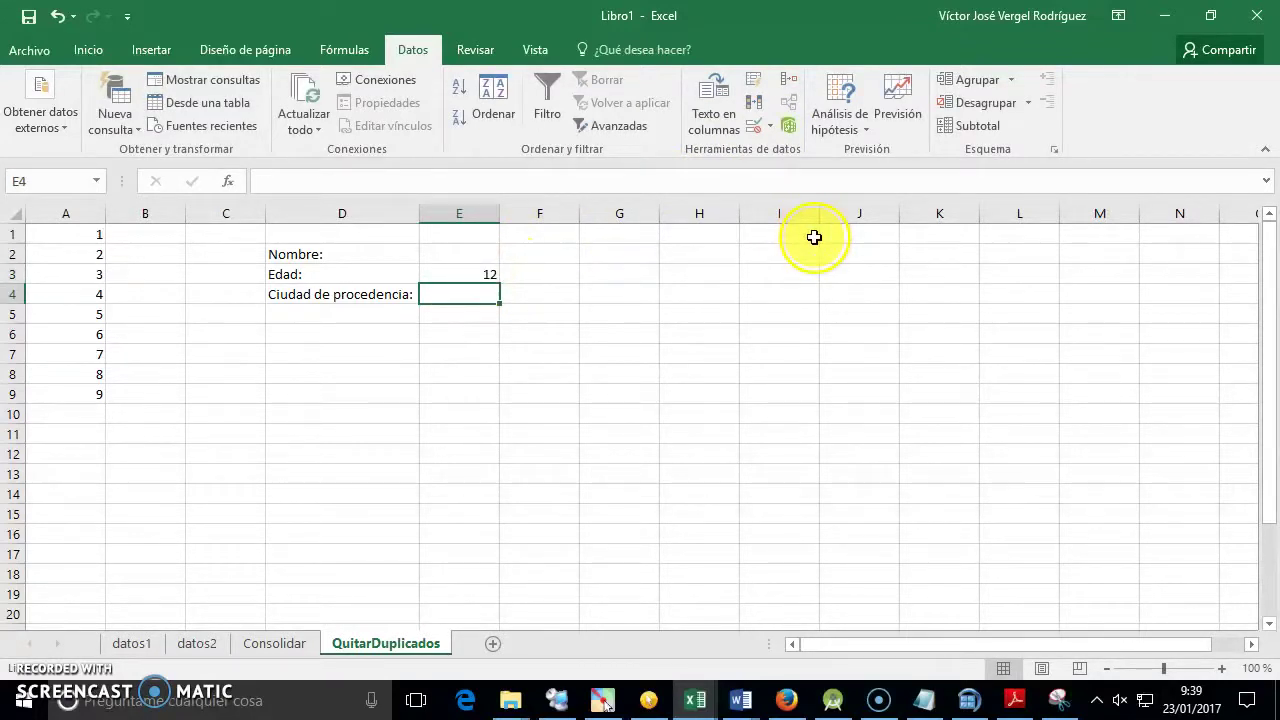
pyautogui.press('Up')
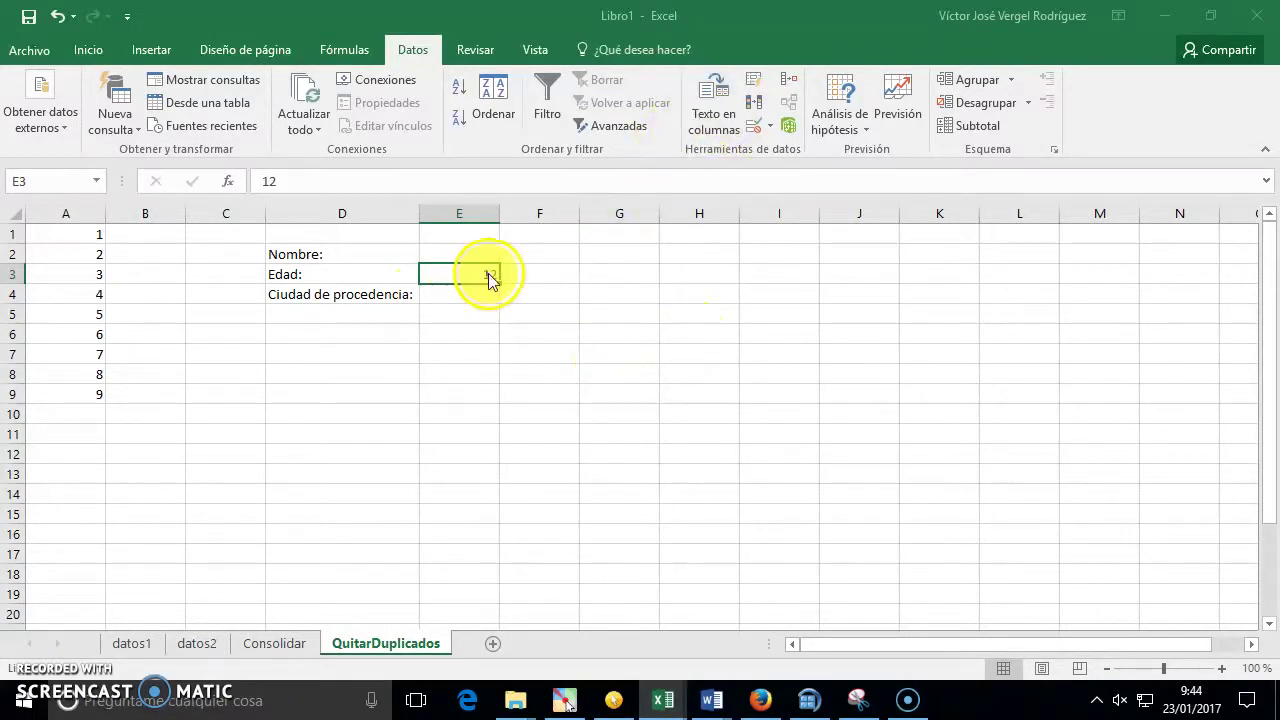
# Add an input message titled 'Valor de la edad' with text 'No puedes insertar un valor superior'
pyautogui.click(770, 125)
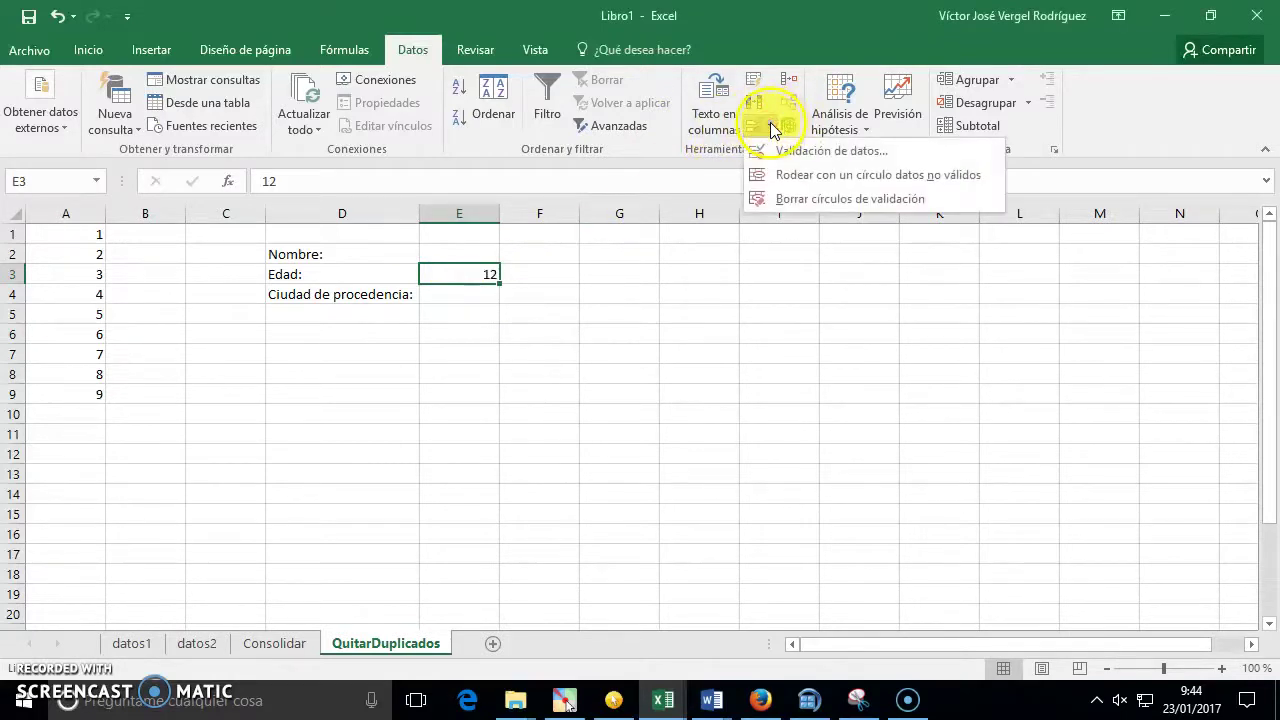
pyautogui.click(834, 151)
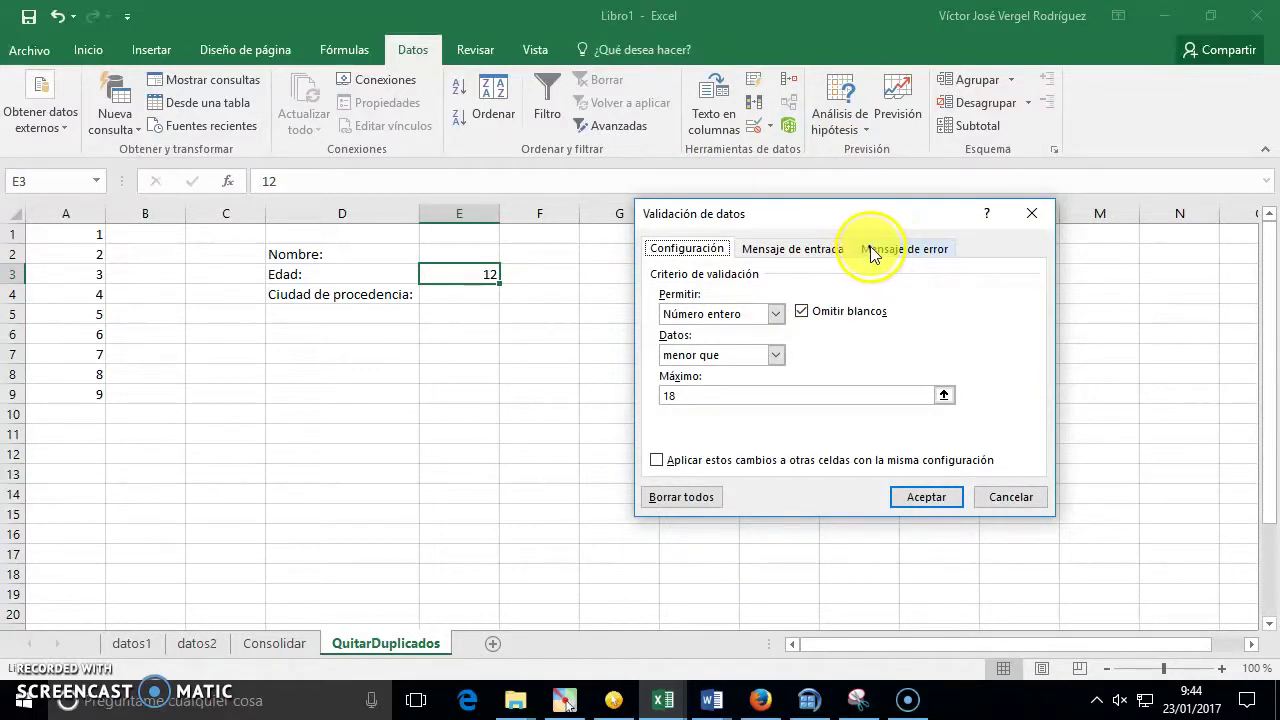
pyautogui.click(820, 249)
pyautogui.click(905, 250)
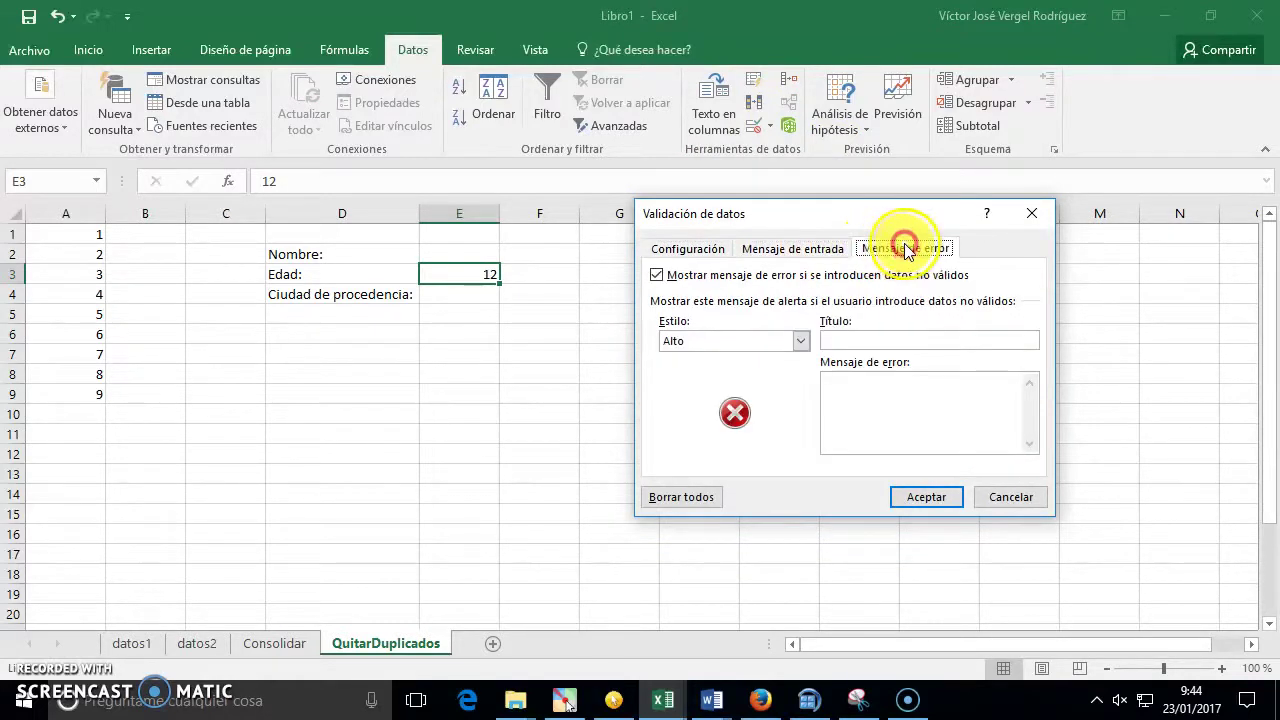
pyautogui.click(835, 254)
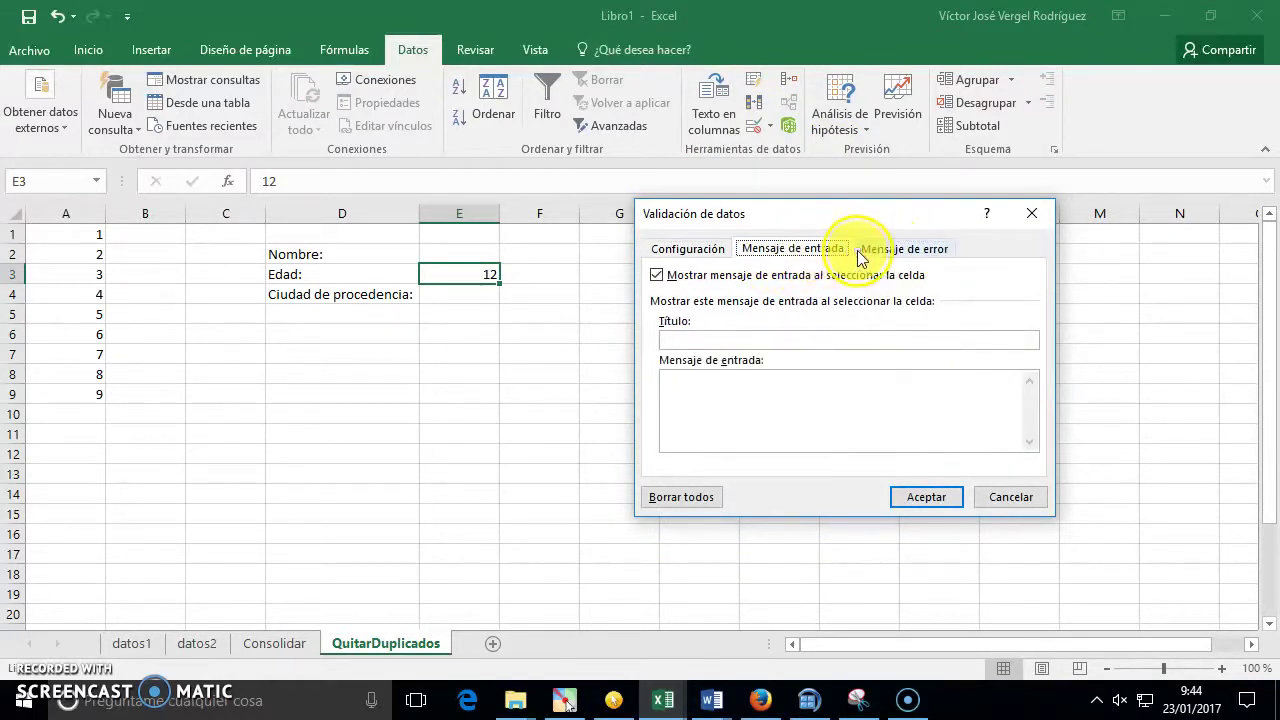
pyautogui.click(769, 340)
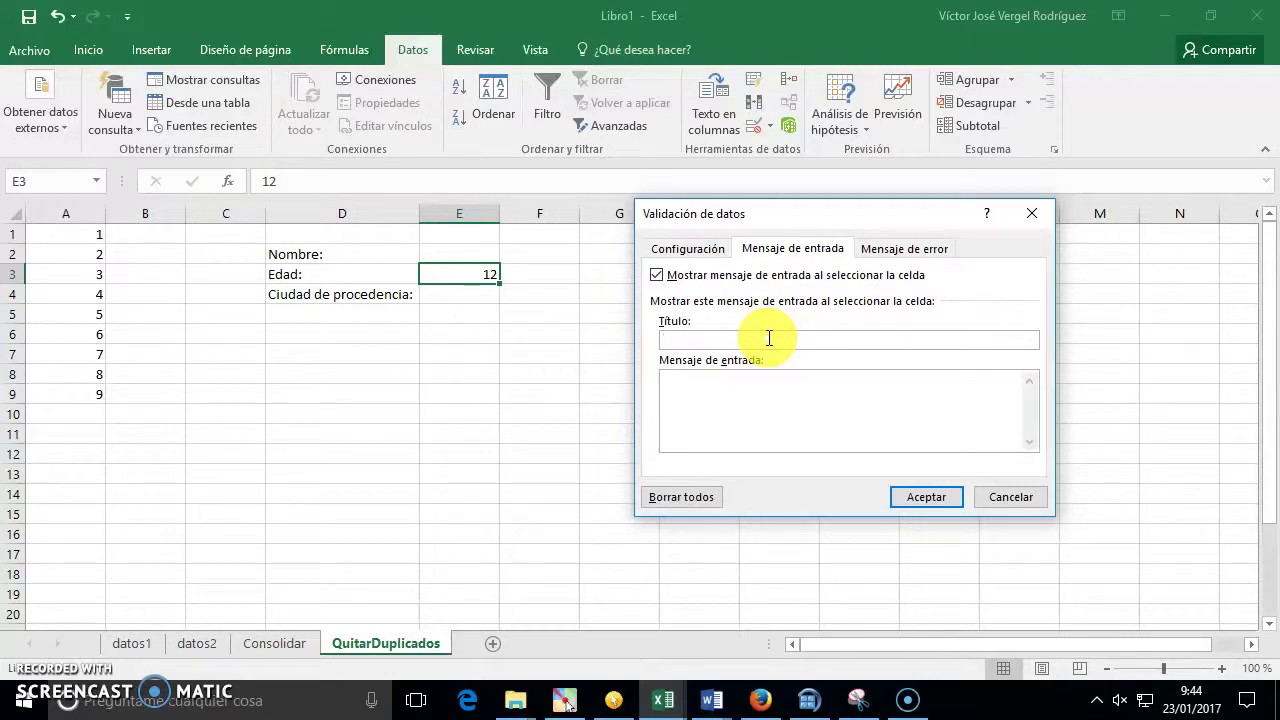
pyautogui.write('Valor de la edad')
pyautogui.press('Tab')
pyautogui.write('No puede')
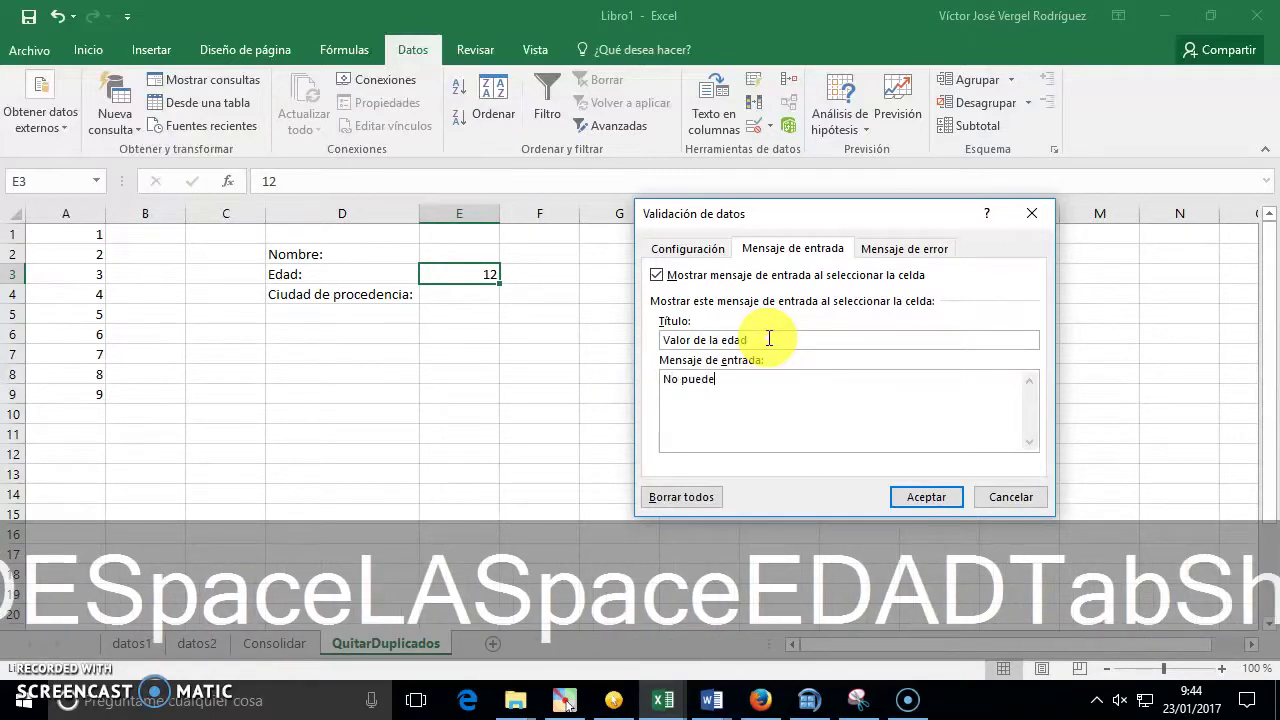
pyautogui.write('s insertar un valor sup')
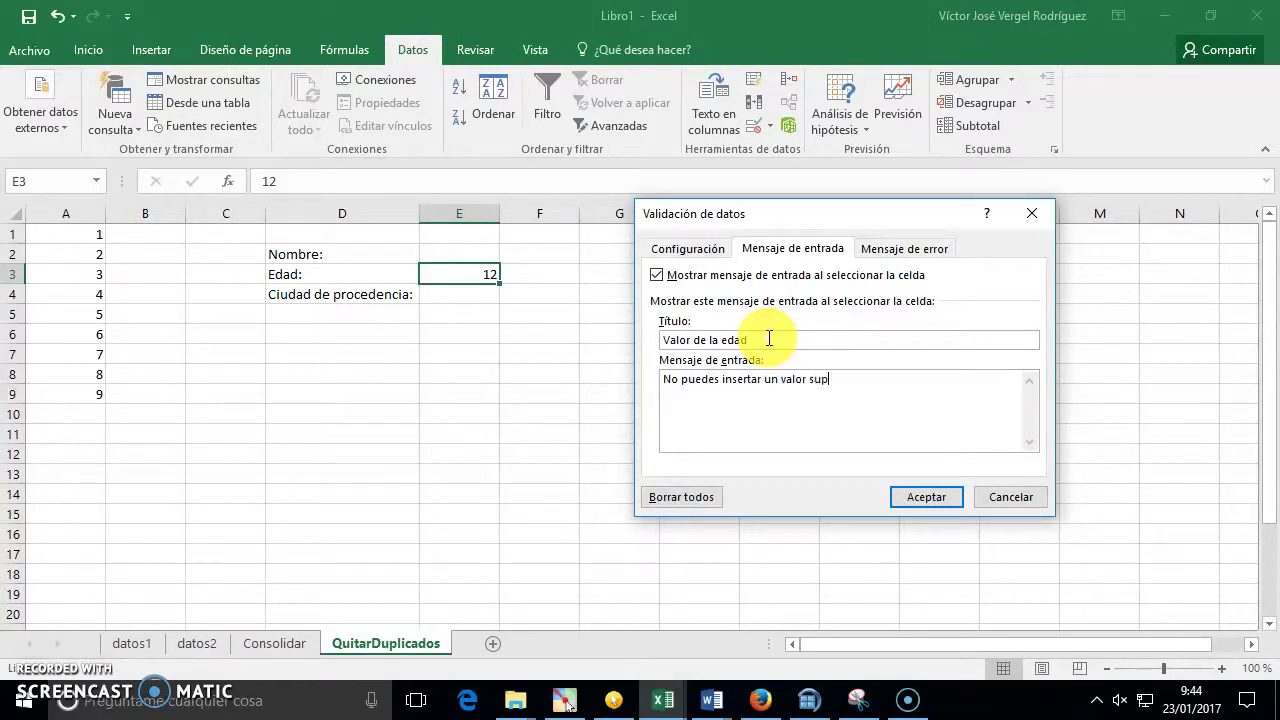
pyautogui.write('erior a 18')
# On Mensaje de error, try the alert styles and settle on the stop style Alto
pyautogui.click(898, 252)
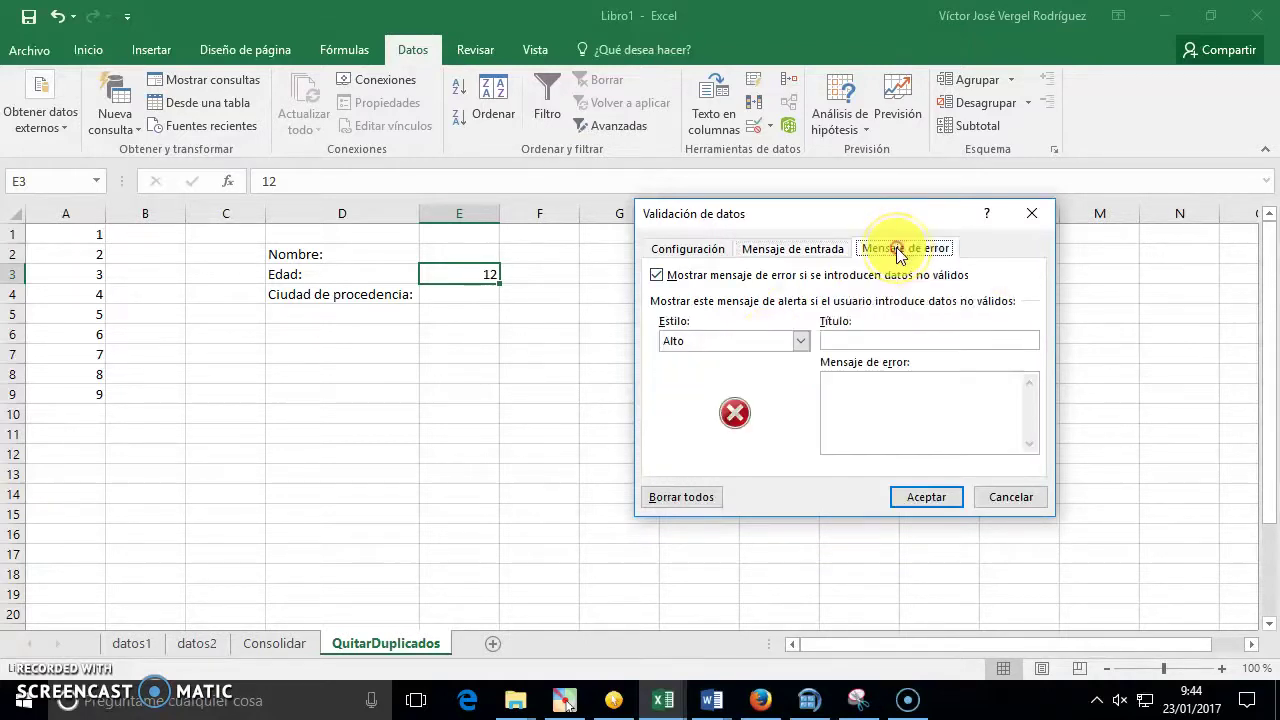
pyautogui.click(799, 341)
pyautogui.click(740, 358)
pyautogui.click(740, 341)
pyautogui.click(737, 371)
pyautogui.click(725, 345)
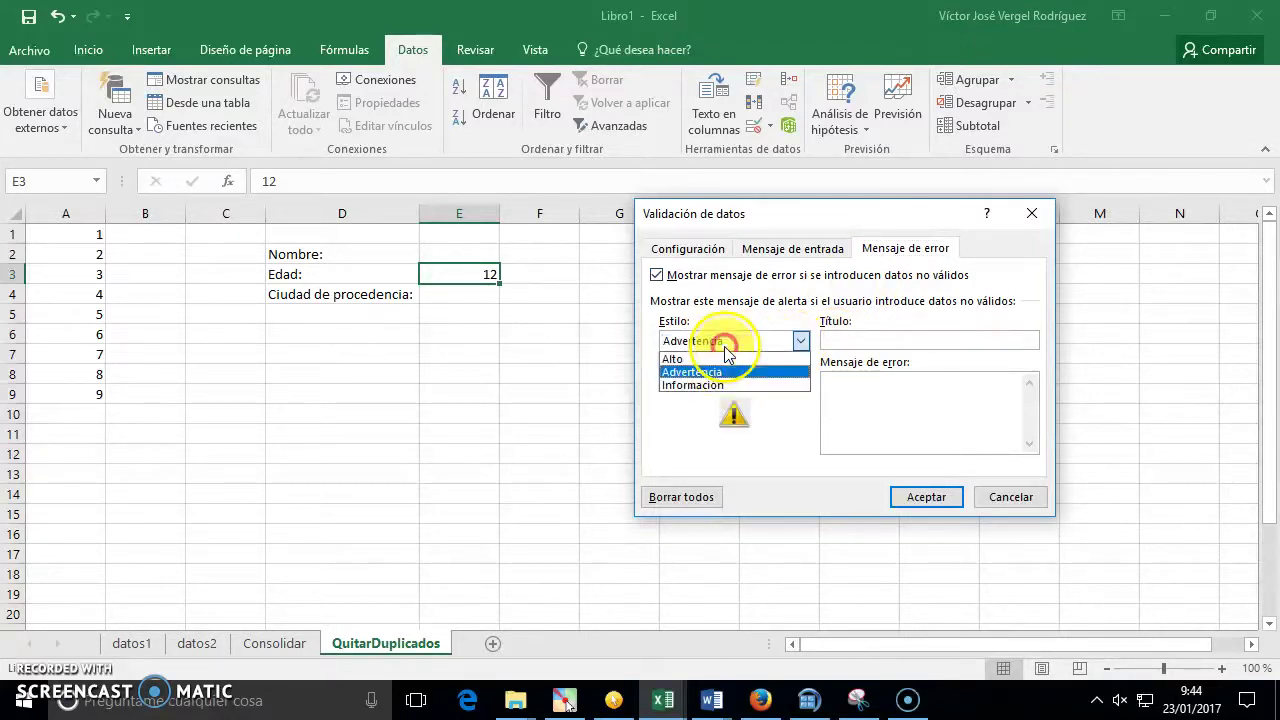
pyautogui.click(719, 381)
pyautogui.click(720, 341)
pyautogui.click(716, 372)
pyautogui.click(715, 341)
pyautogui.click(720, 371)
pyautogui.click(720, 341)
pyautogui.click(720, 373)
pyautogui.click(715, 341)
pyautogui.click(730, 358)
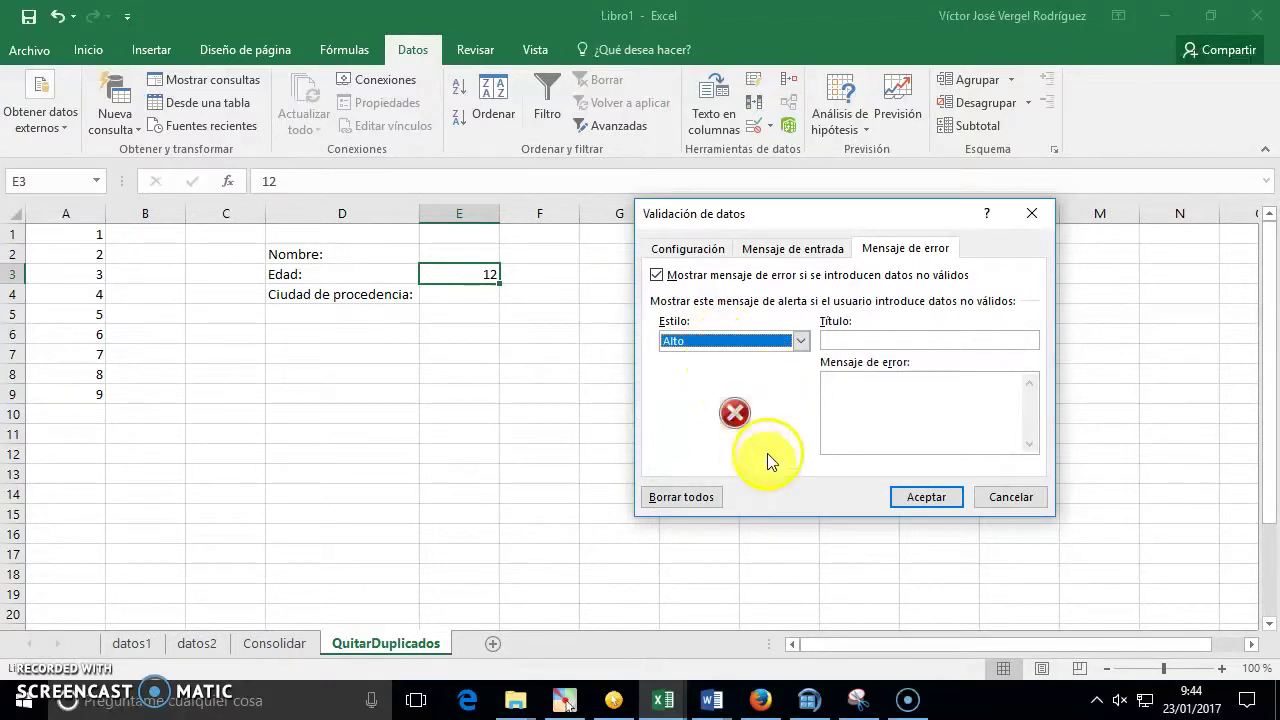
# Title the error 'Error.... te lo estaba diciendo' with message 'Te he dicho que no puedes introducir un valor superior a 18'
pyautogui.click(915, 340)
pyautogui.write('Error')
pyautogui.press('BackSpace')
pyautogui.press('BackSpace')
pyautogui.write('ror.... te')
pyautogui.press('BackSpace')
pyautogui.write('te lo estaba diciendo')
pyautogui.press('Tab')
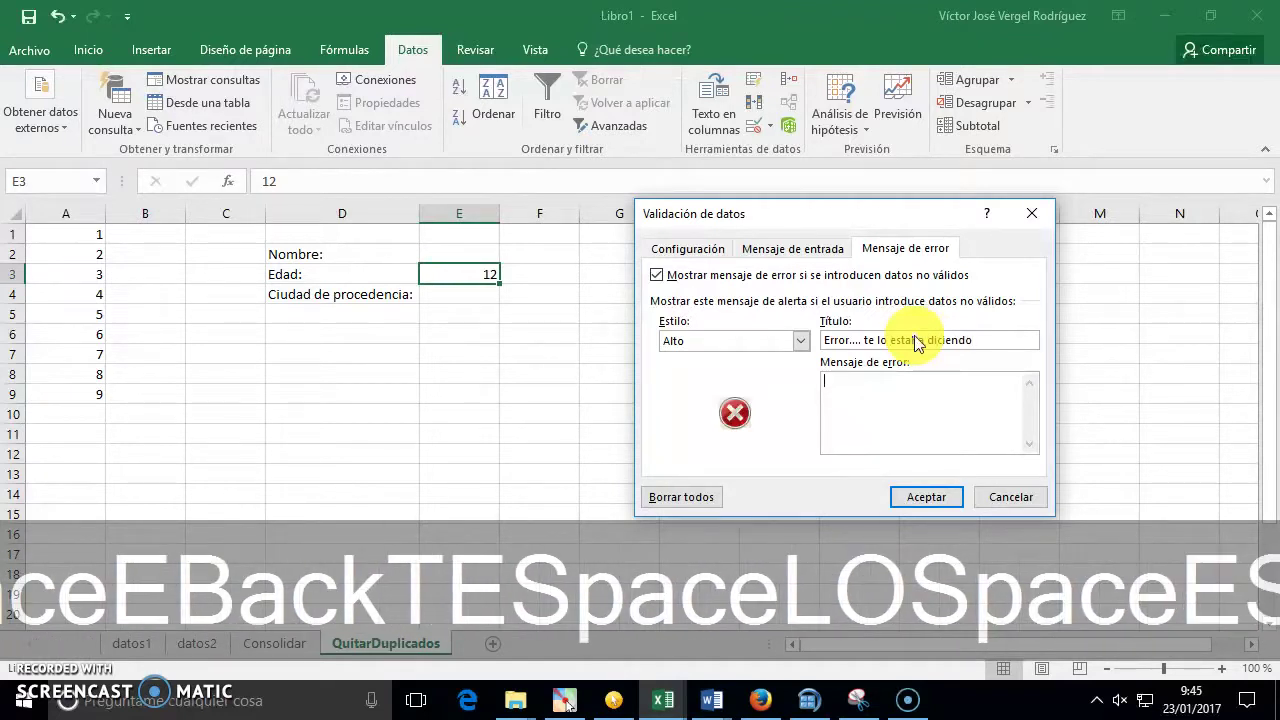
pyautogui.write('Te he ')
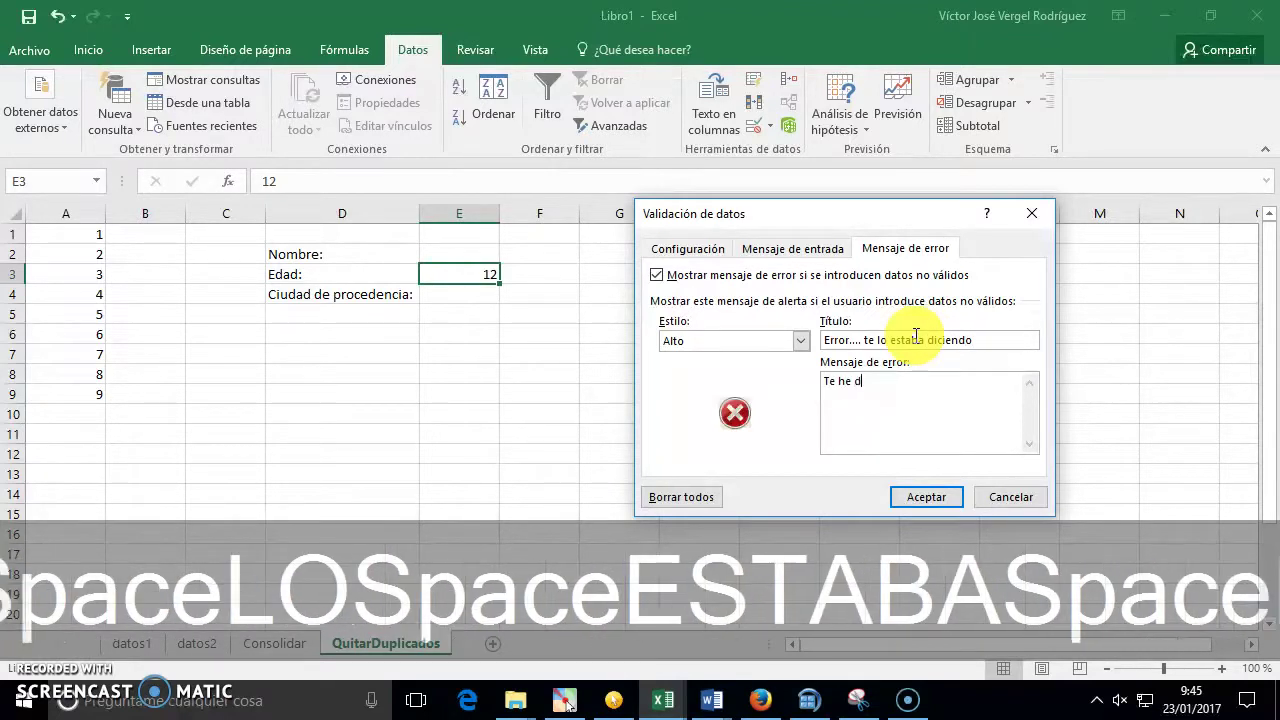
pyautogui.write('dicho que no puedes introducir un valor superior a 18')
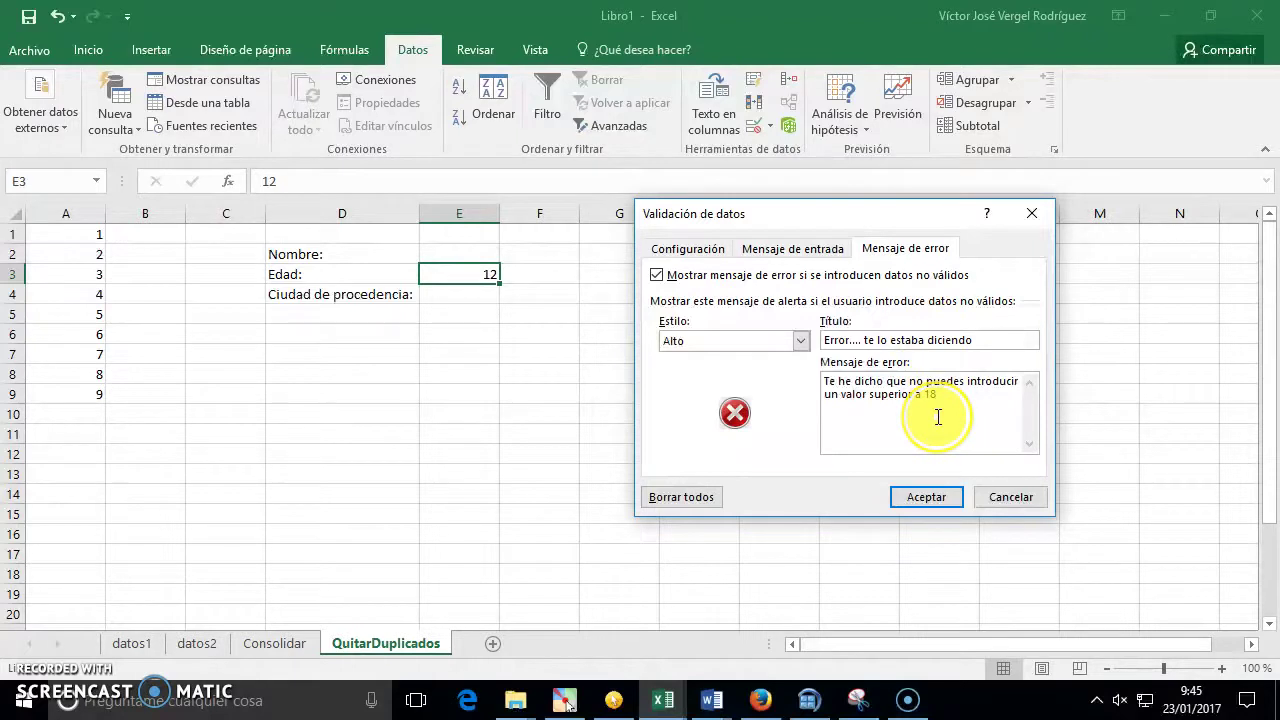
# Accept the error alert settings and select the Edad cell to view its input message
pyautogui.click(950, 497)
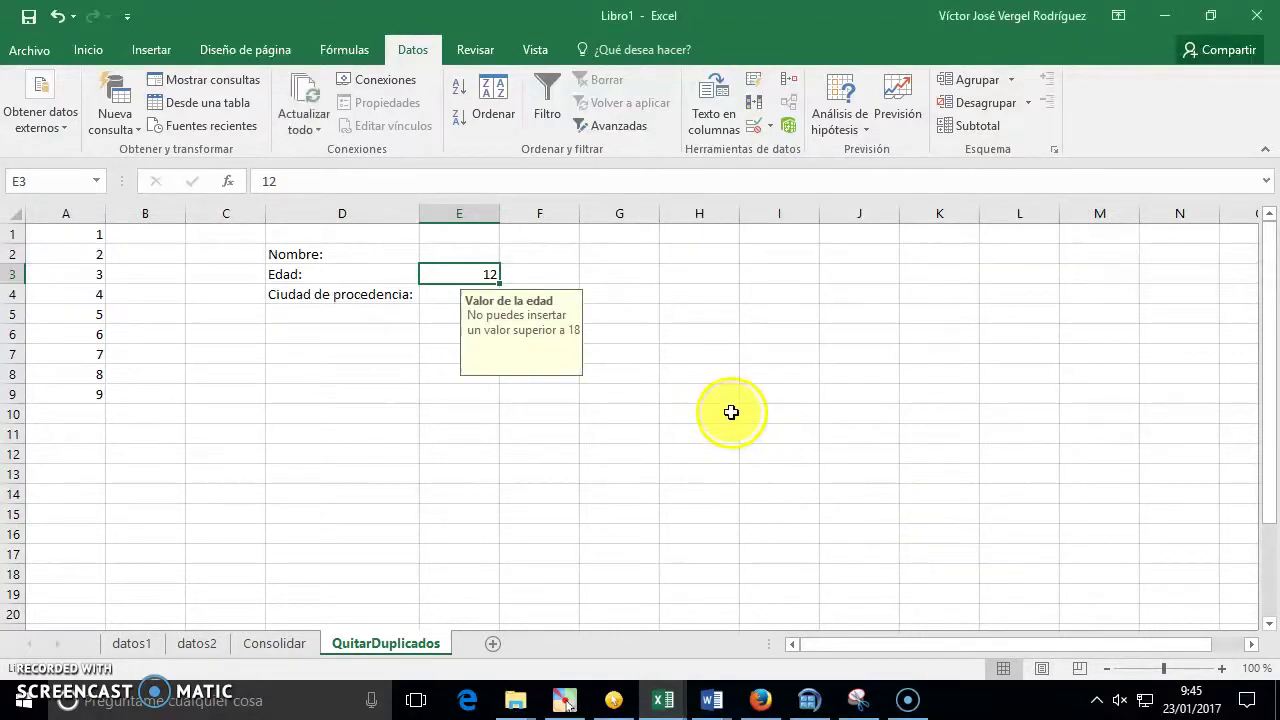
pyautogui.click(723, 432)
pyautogui.click(465, 271)
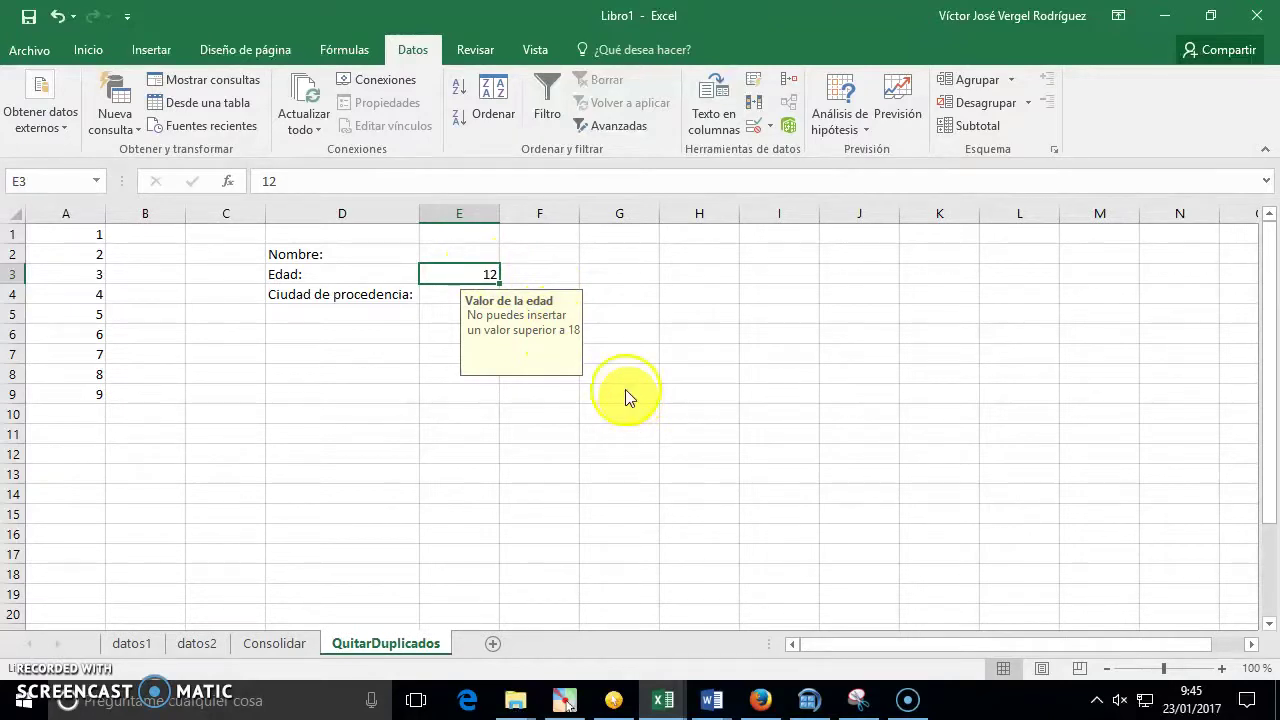
pyautogui.click(621, 350)
pyautogui.click(466, 268)
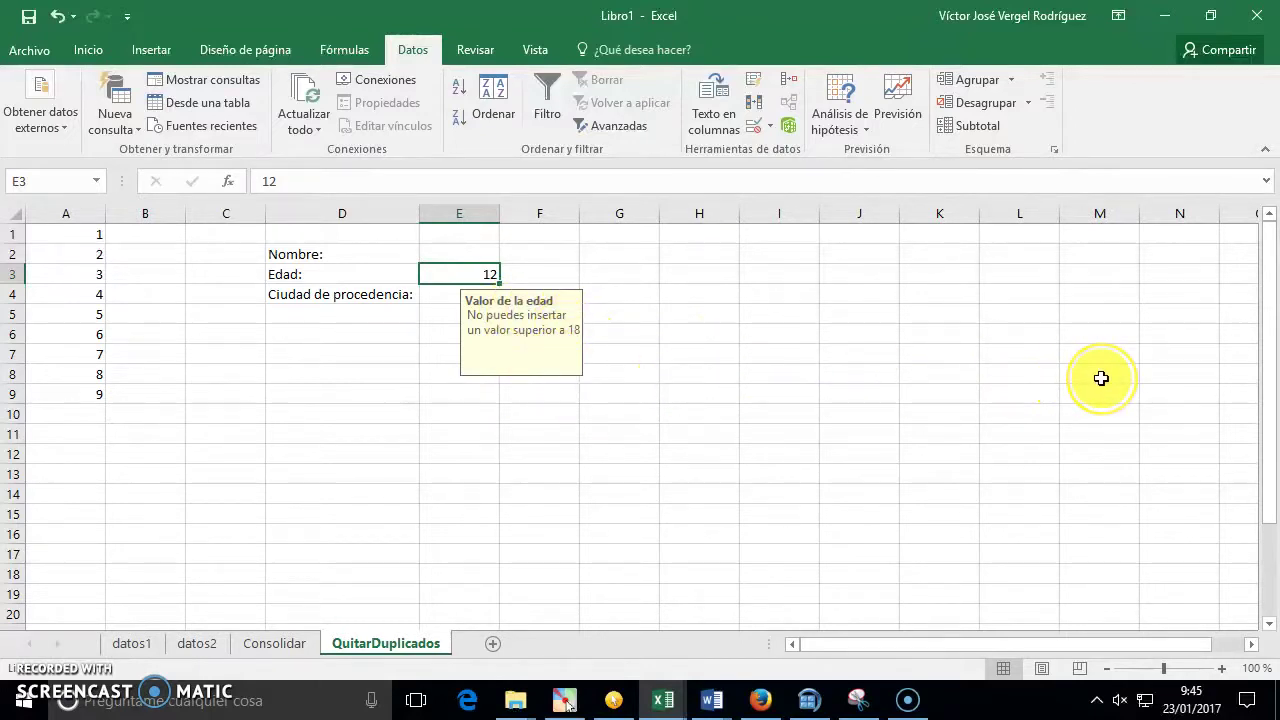
# Change the age to 18, see the custom error, and cancel the entry
pyautogui.press('BackSpace')
pyautogui.write('8')
pyautogui.press('Return')
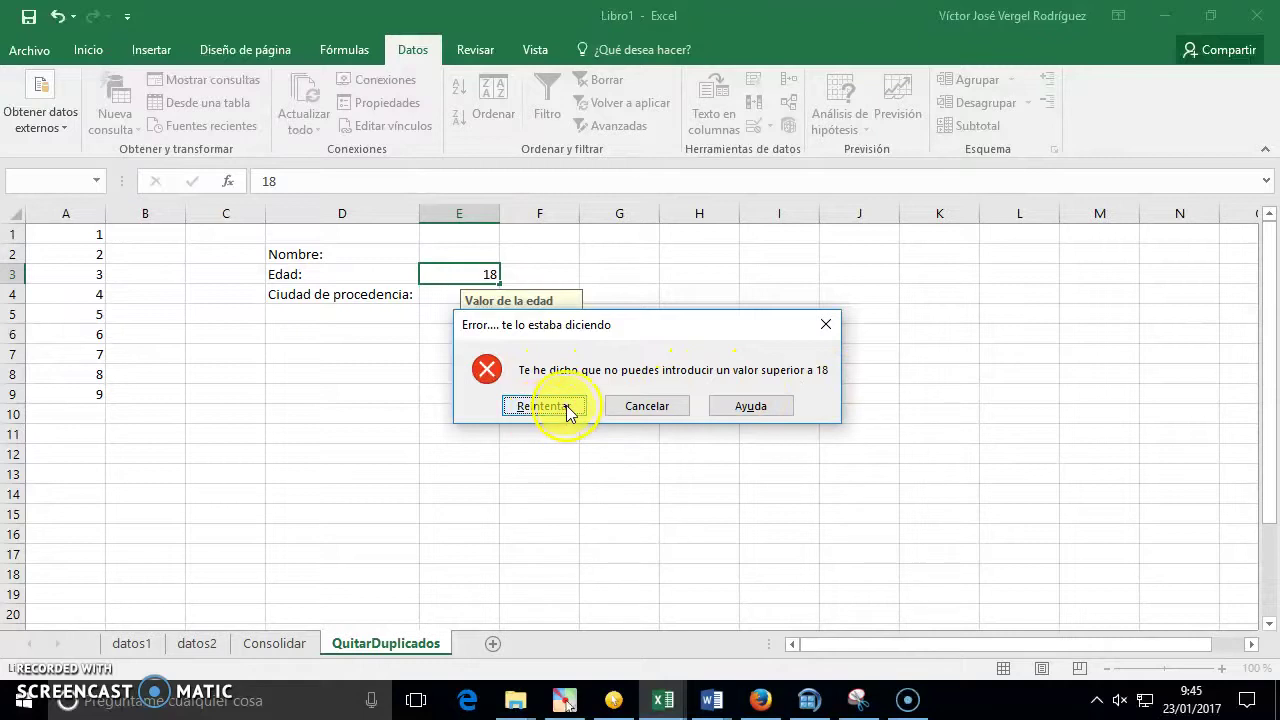
pyautogui.click(632, 406)
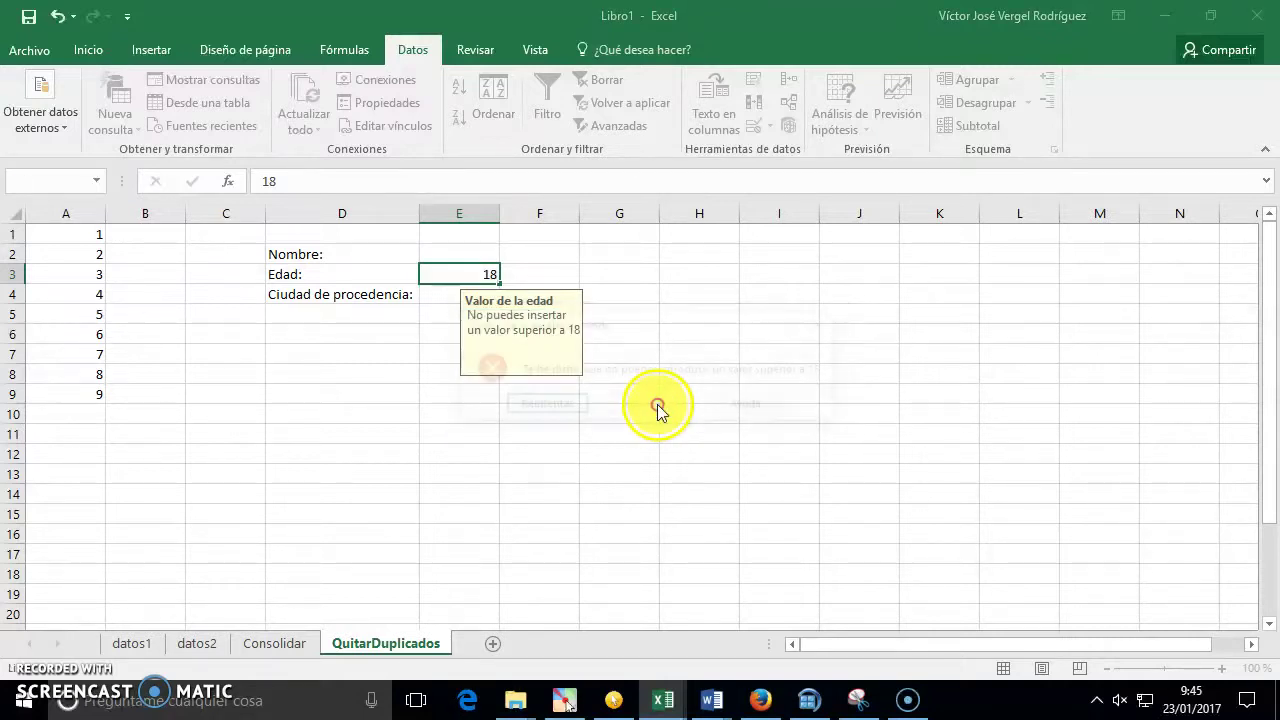
pyautogui.click(653, 404)
# Enter 15 as the age and reopen Validación de datos for E3
pyautogui.click(646, 347)
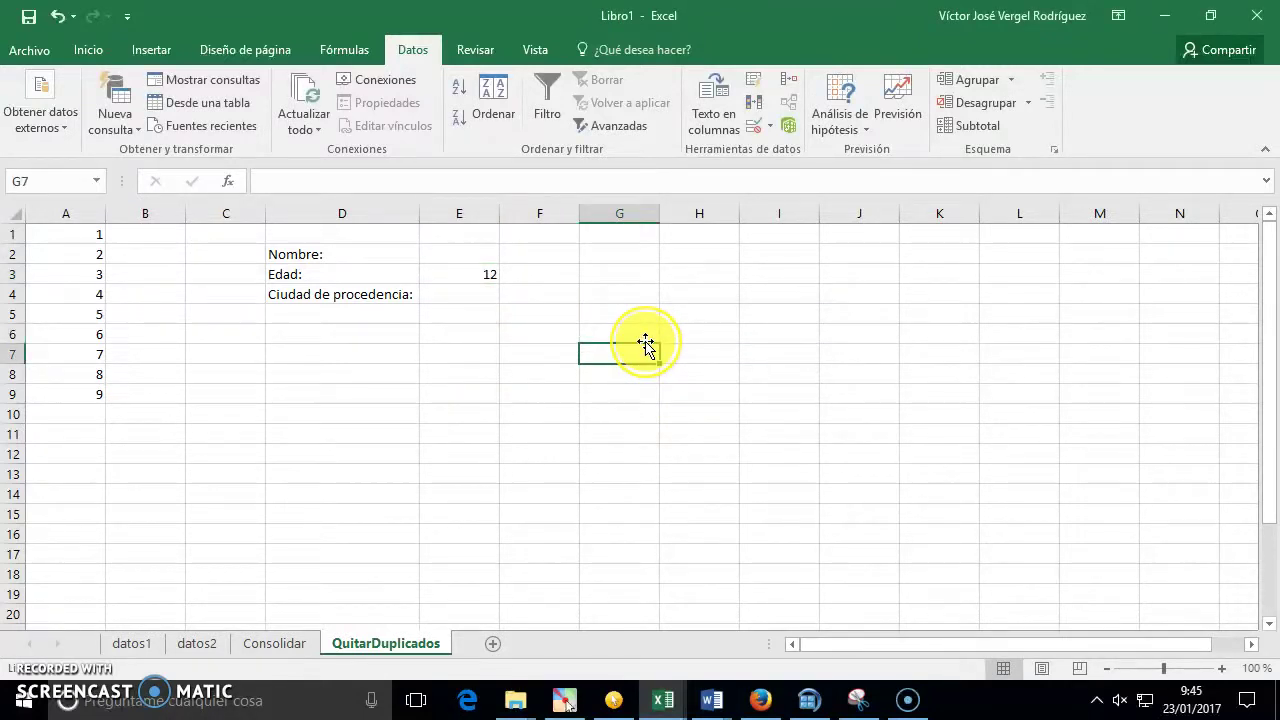
pyautogui.press('Up')
pyautogui.press('Left')
pyautogui.press('Left')
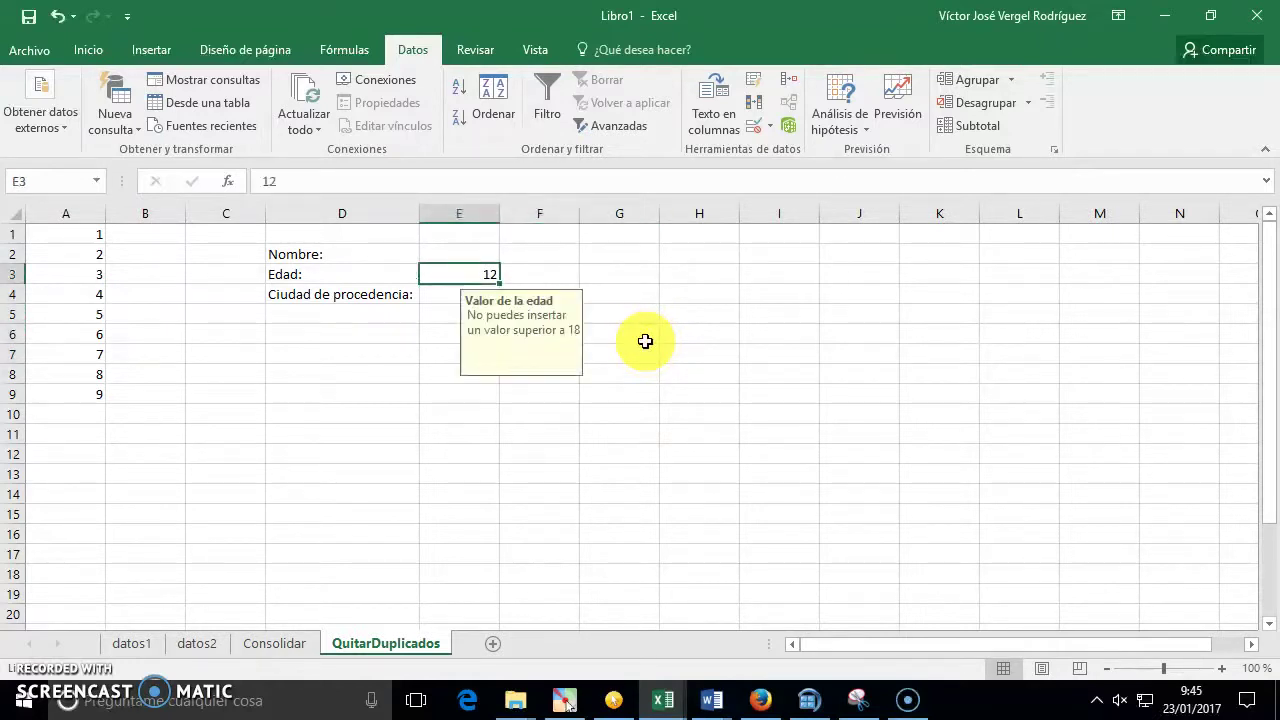
pyautogui.write('15')
pyautogui.press('Return')
pyautogui.press('Up')
pyautogui.click(772, 134)
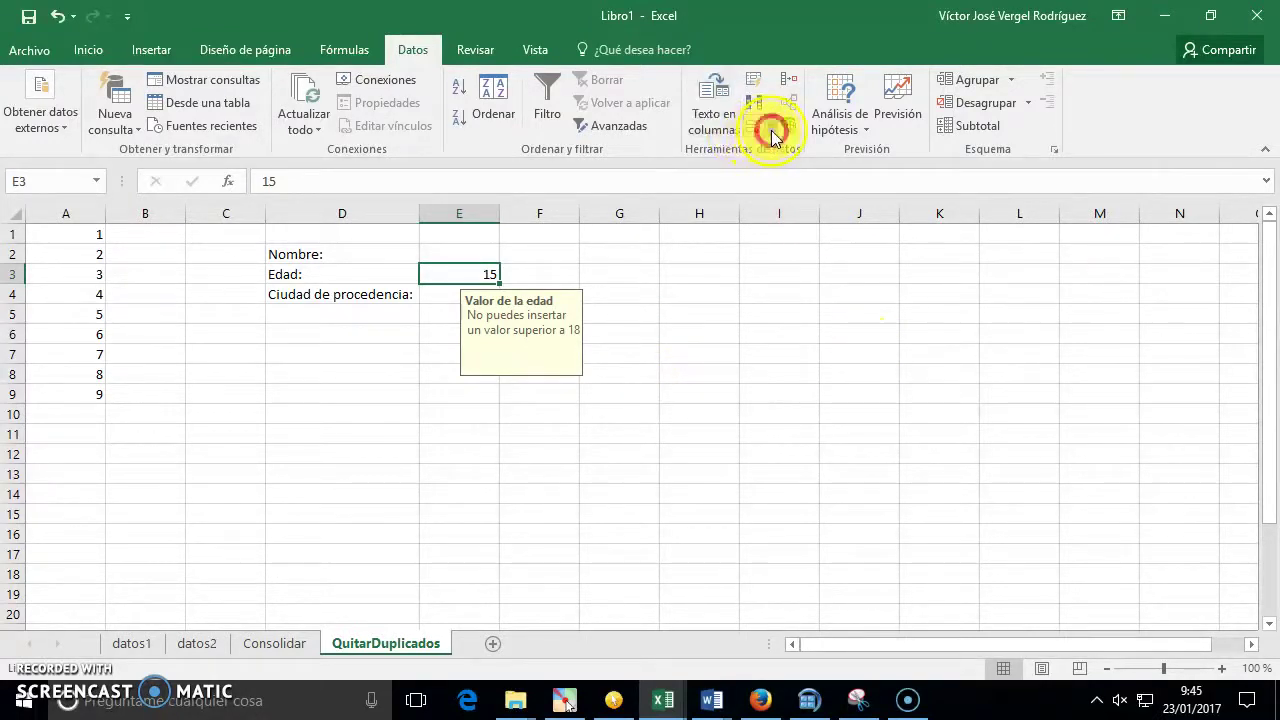
pyautogui.click(796, 154)
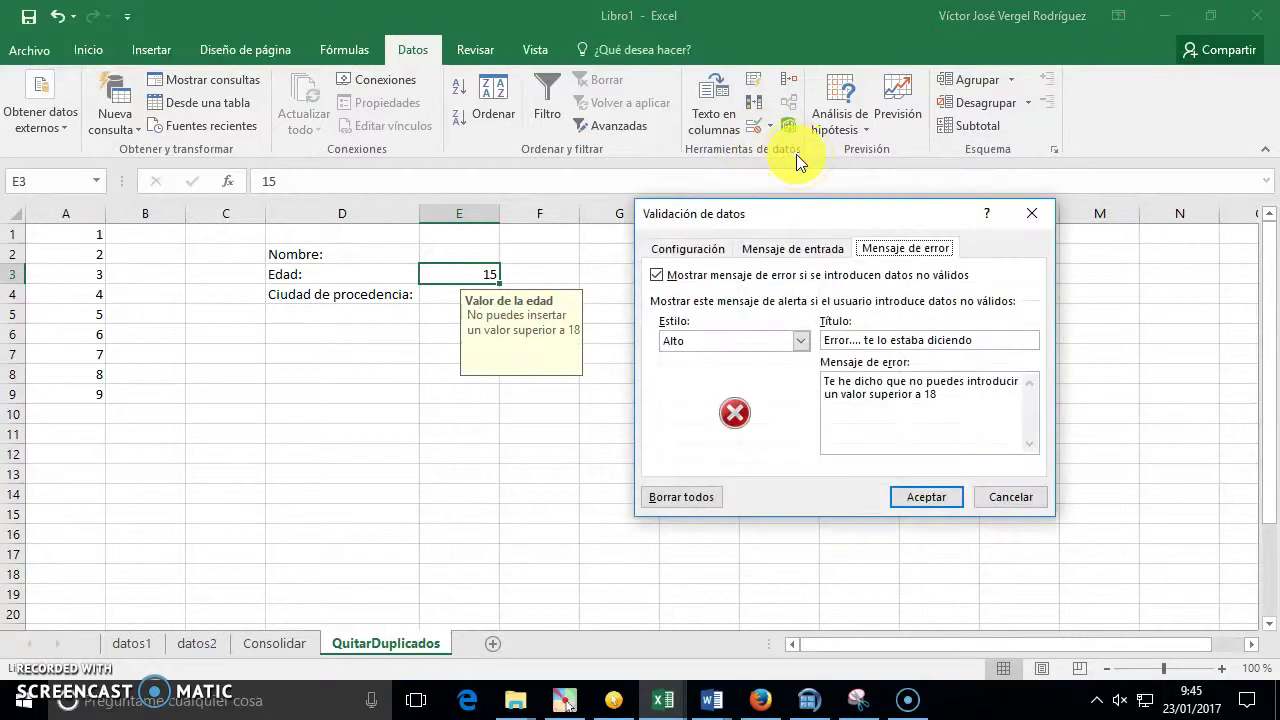
# Close the age rule unchanged, then open Validación de datos for E4 and expand Permitir
pyautogui.click(712, 250)
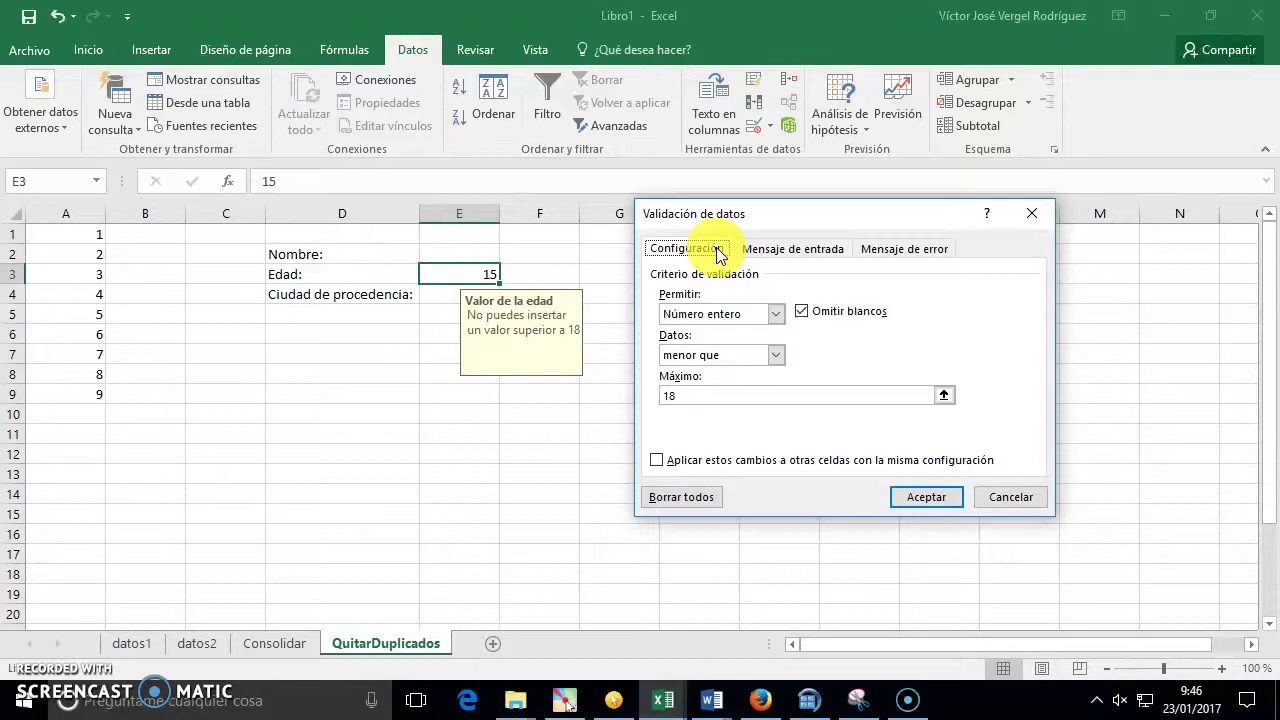
pyautogui.press('Escape')
pyautogui.click(445, 296)
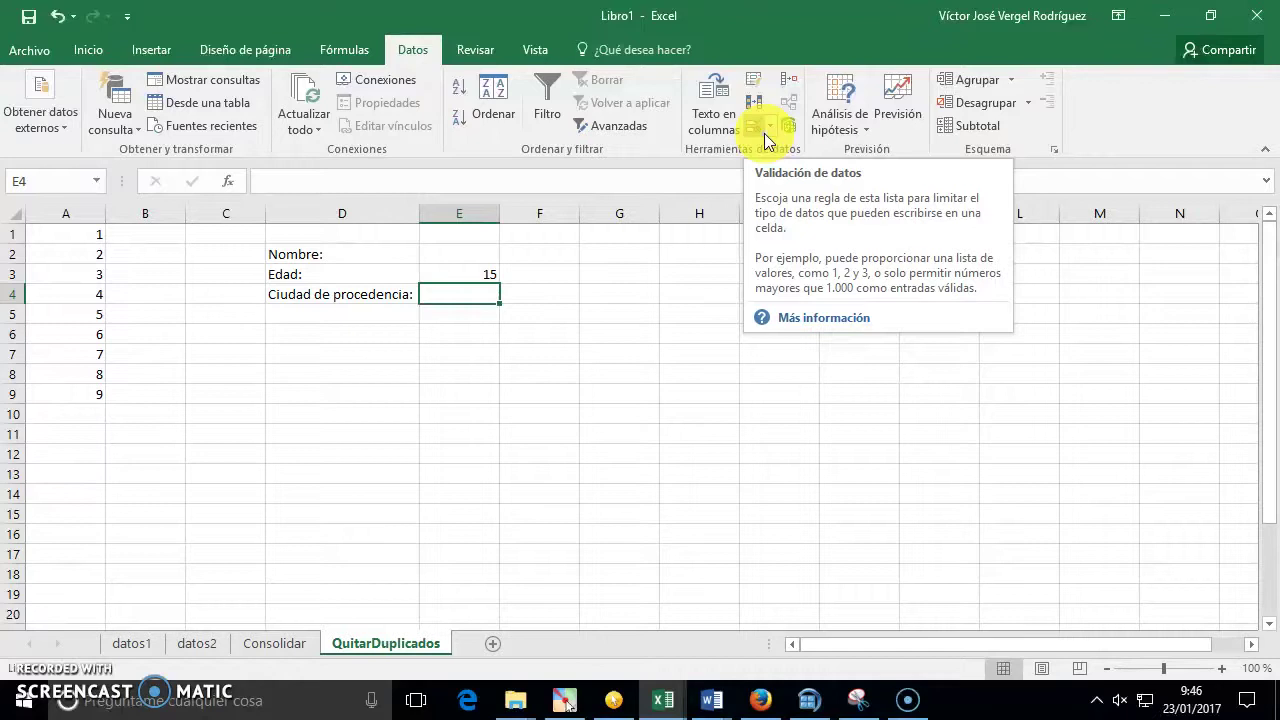
pyautogui.click(766, 140)
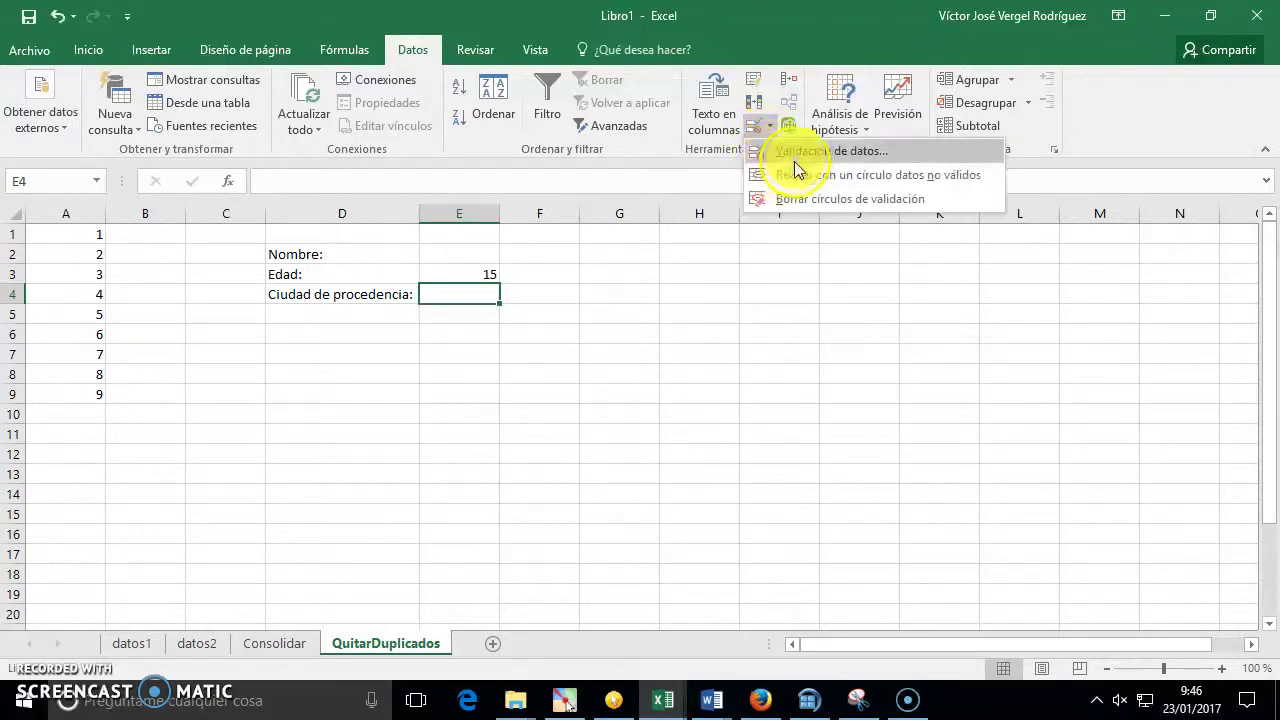
pyautogui.click(851, 298)
pyautogui.click(735, 314)
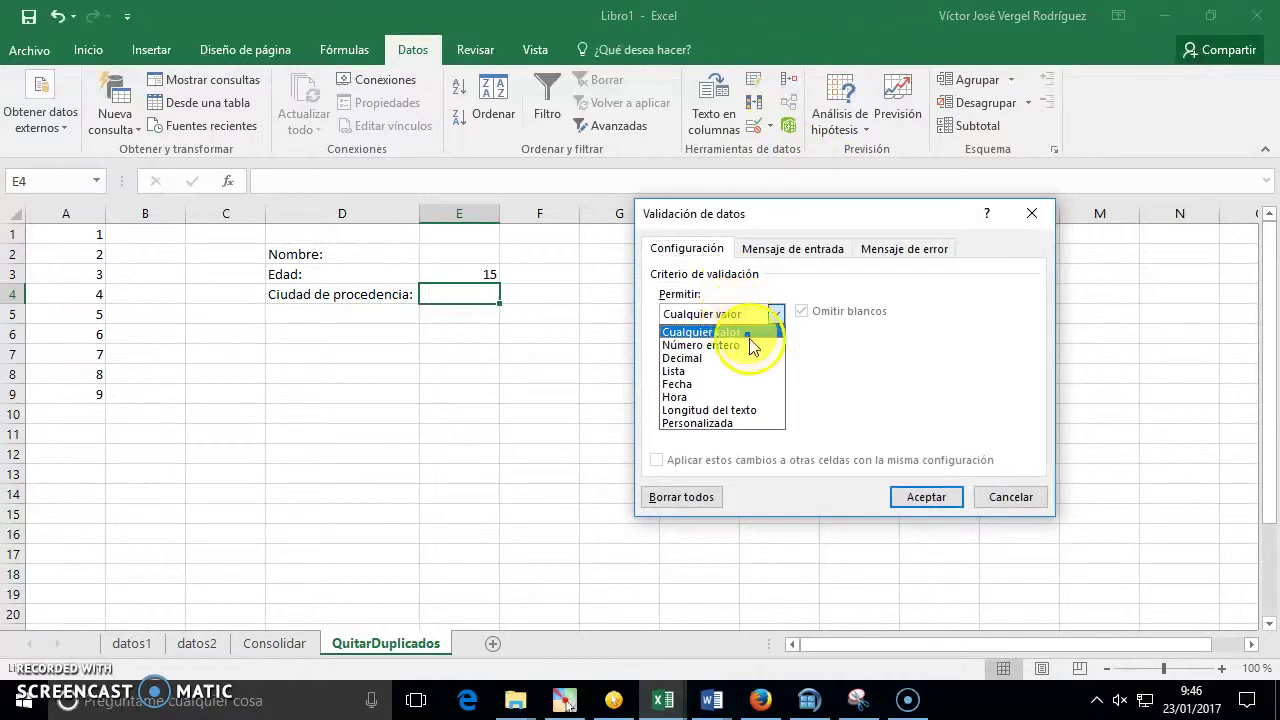
# Give cell E4 a Lista validation rule with source range A11:A17
pyautogui.click(745, 371)
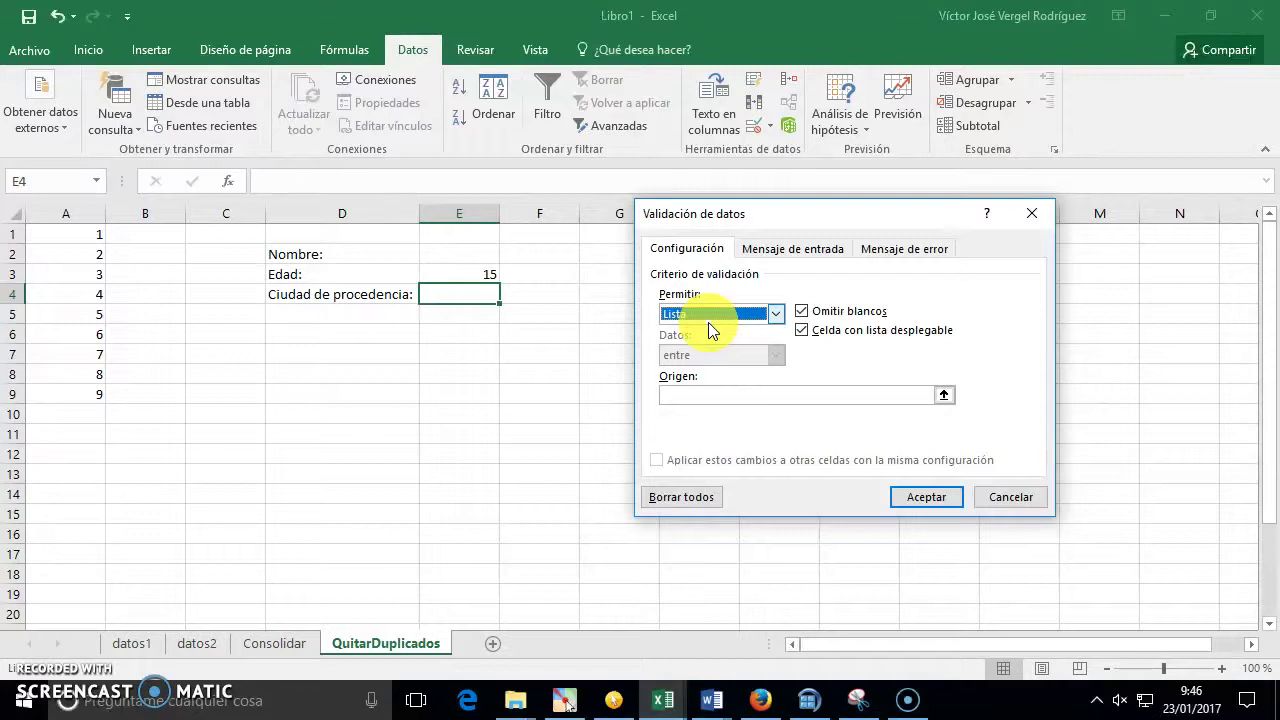
pyautogui.click(871, 403)
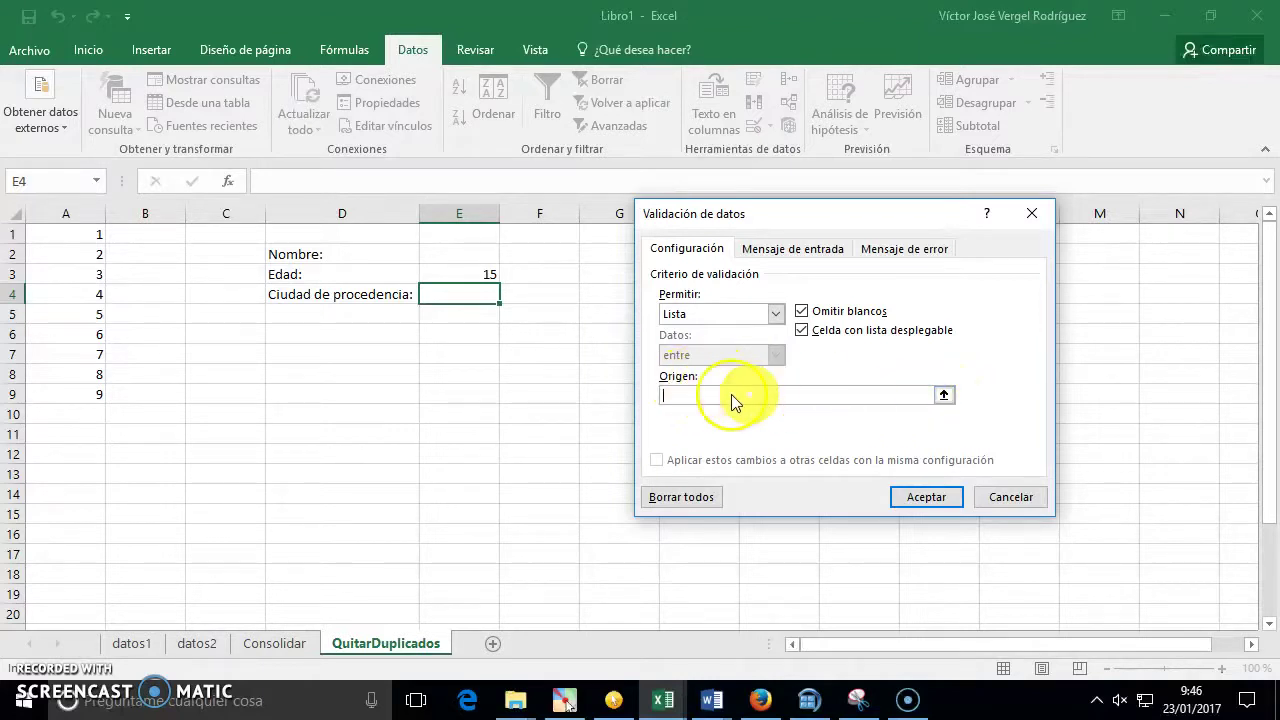
pyautogui.click(943, 395)
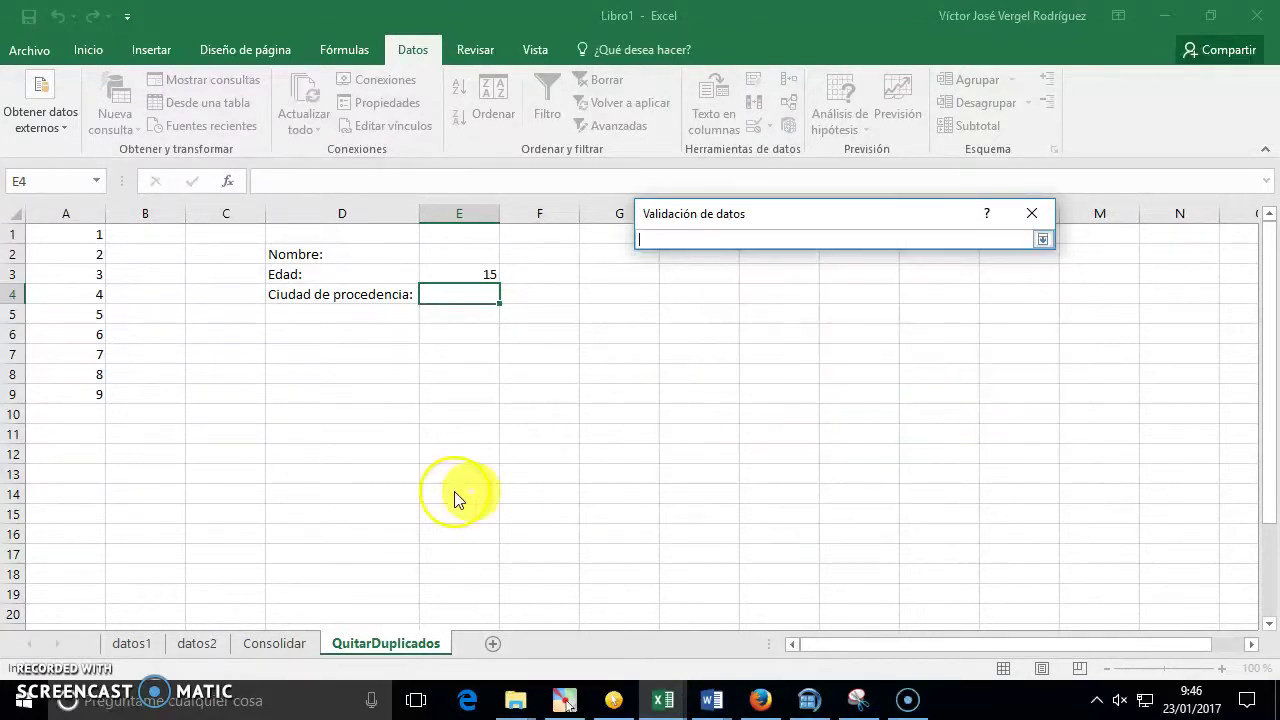
pyautogui.moveTo(85, 440); pyautogui.dragTo(80, 552)
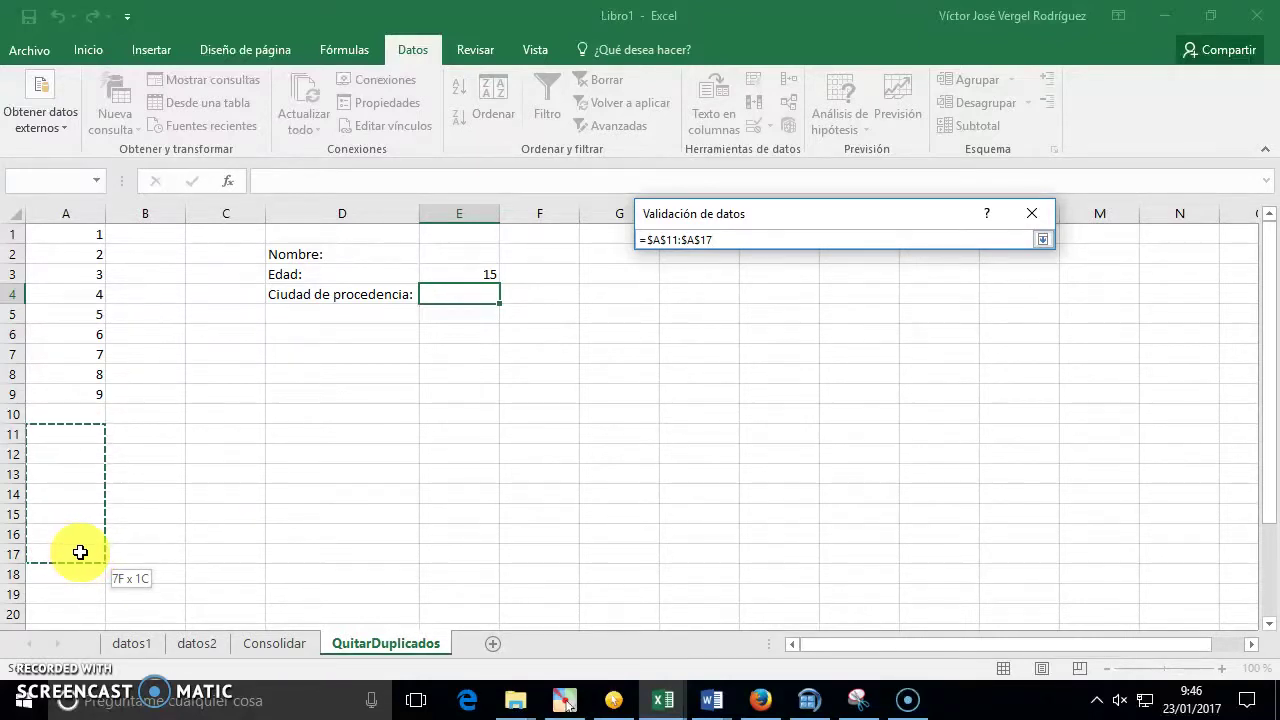
pyautogui.click(1043, 239)
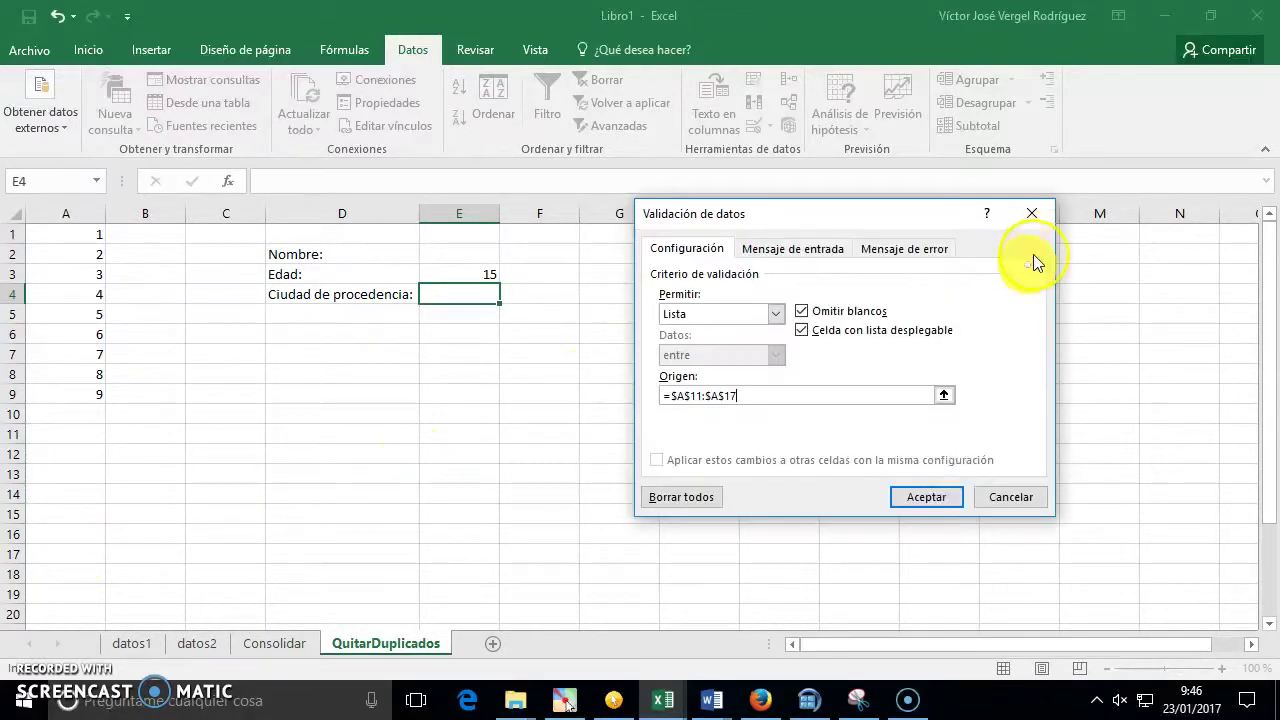
pyautogui.click(920, 497)
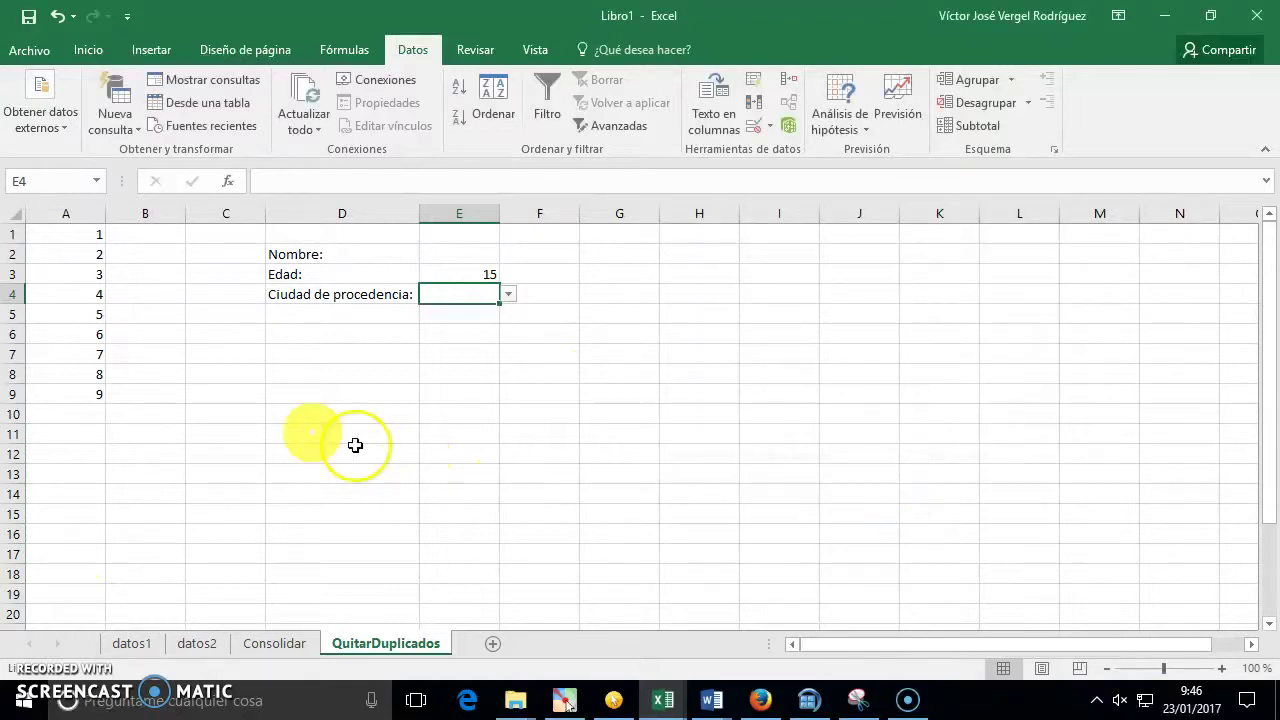
# Enter Valladolid, Burgos, León, Zamora, Palencia, Salamanca and Aviala down cells A11 to A17
pyautogui.click(100, 430)
pyautogui.write('Valladolid')
pyautogui.press('Return')
pyautogui.write('Burgos')
pyautogui.press('Return')
pyautogui.write('León')
pyautogui.press('Return')
pyautogui.write('Zamora')
pyautogui.press('Return')
pyautogui.write('Palencia')
pyautogui.press('Return')
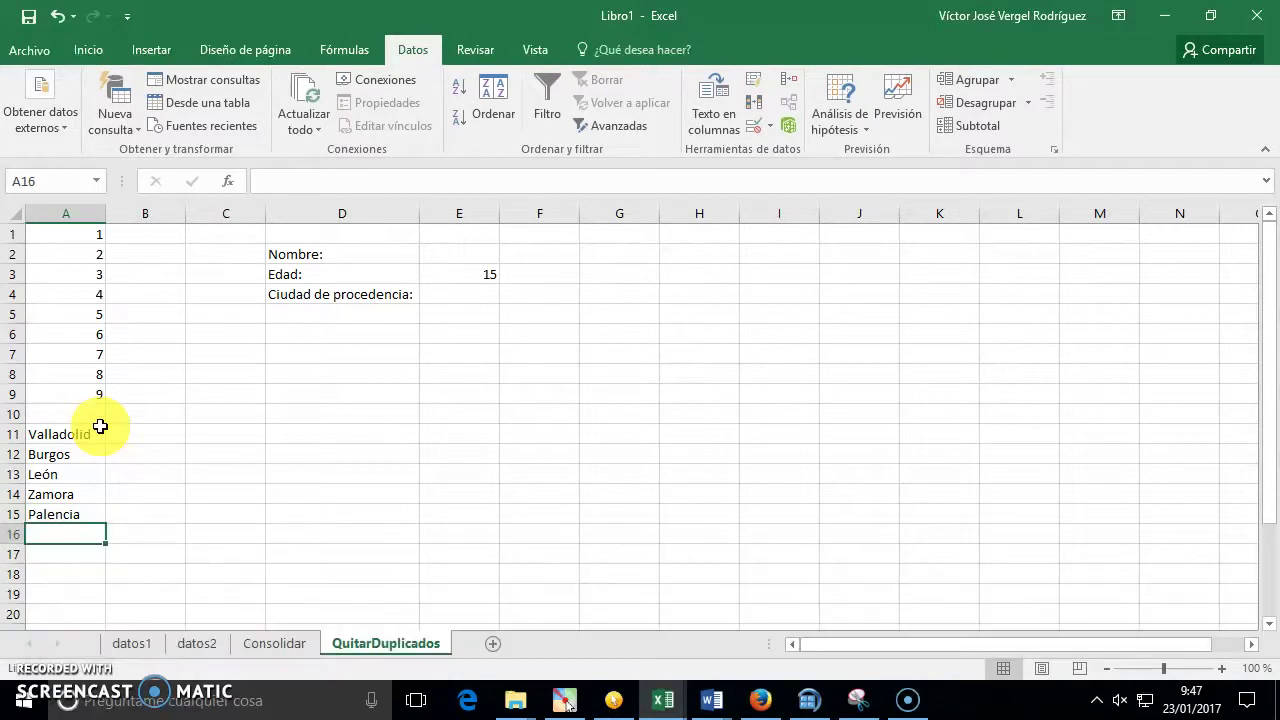
pyautogui.write('Salamanca')
pyautogui.press('Return')
pyautogui.write('Aviala')
pyautogui.press('Return')
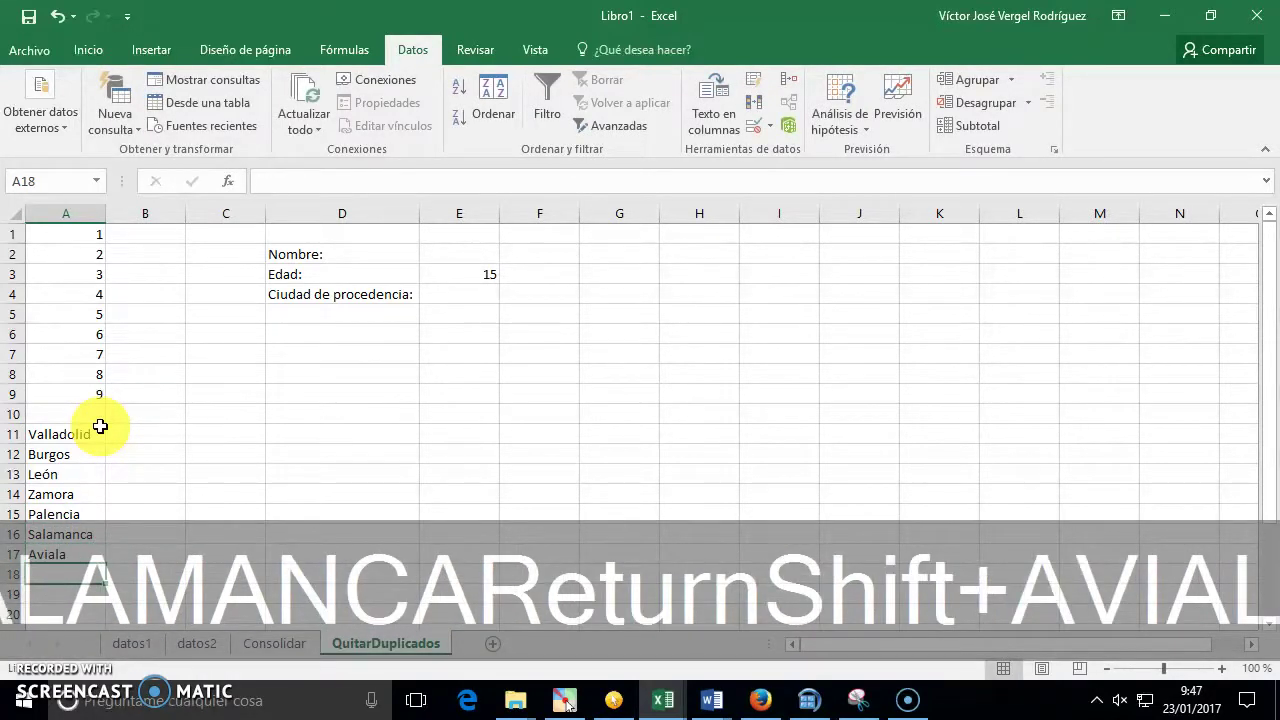
pyautogui.click(460, 294)
# Pick Palencia from E4's dropdown, then confirm that typing 'iiiii' is rejected
pyautogui.click(505, 296)
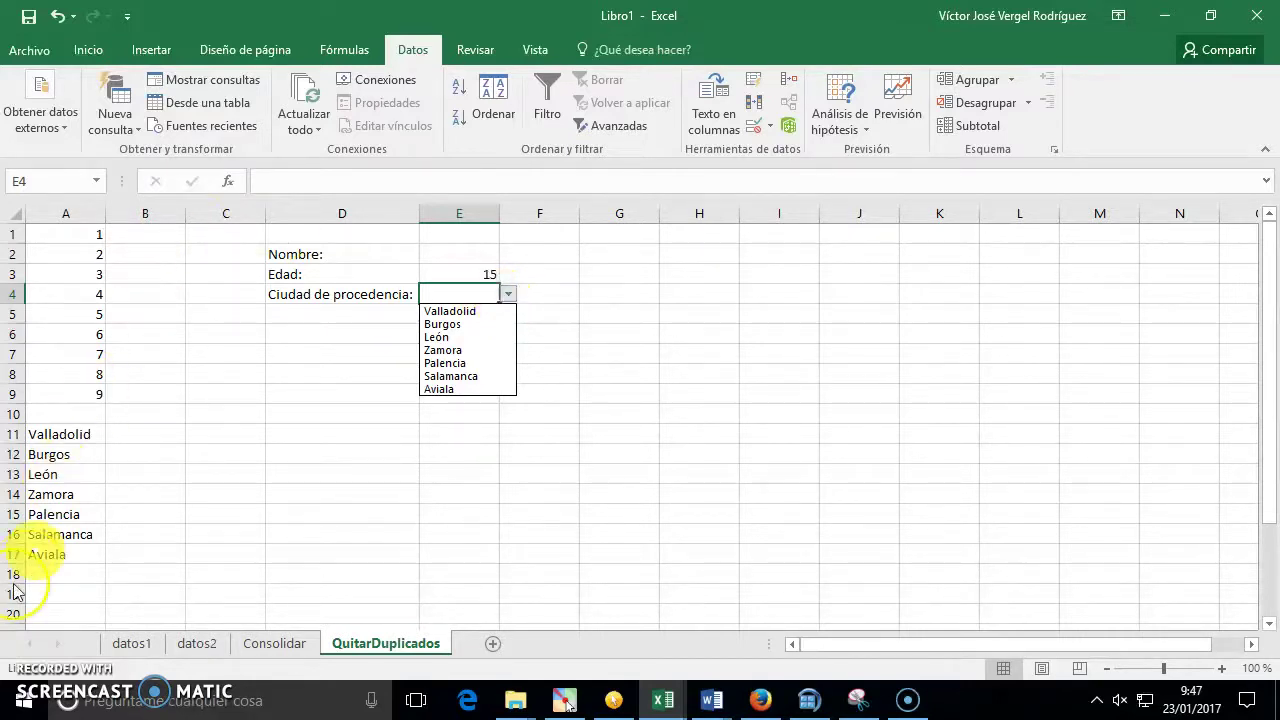
pyautogui.press('Down')
pyautogui.press('Down')
pyautogui.press('Down')
pyautogui.press('Return')
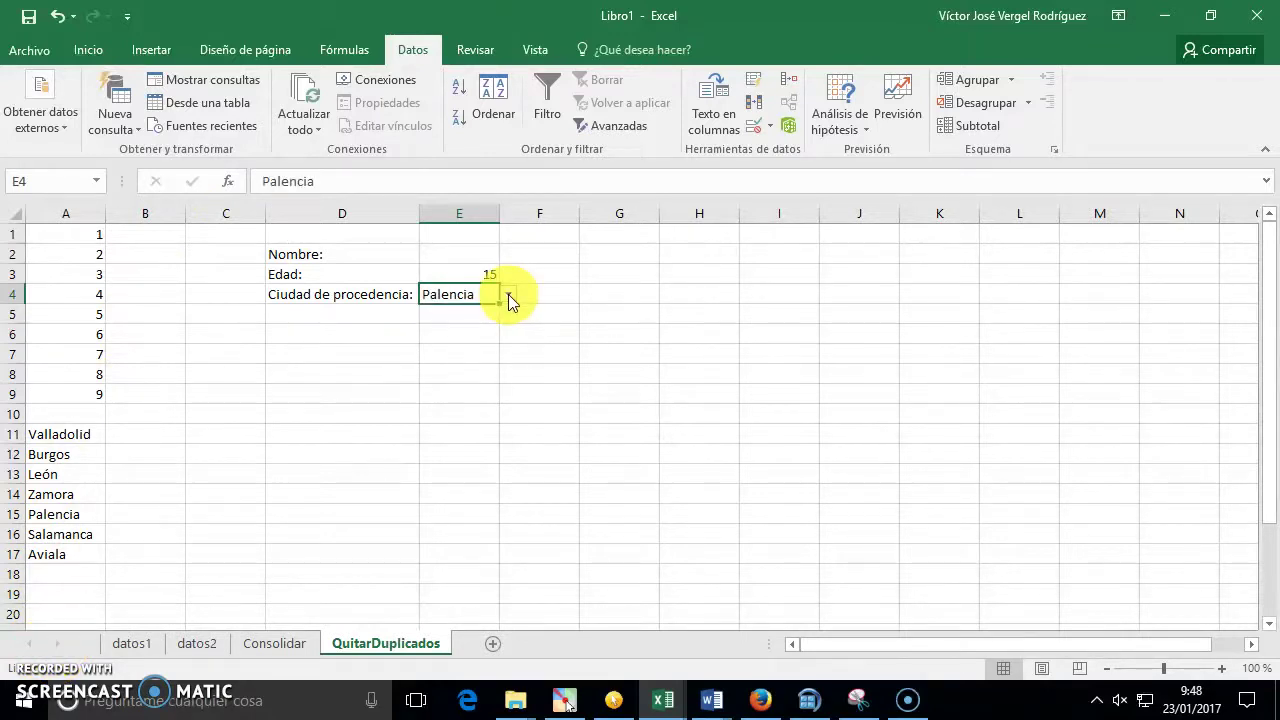
pyautogui.write('iiiii')
pyautogui.press('Return')
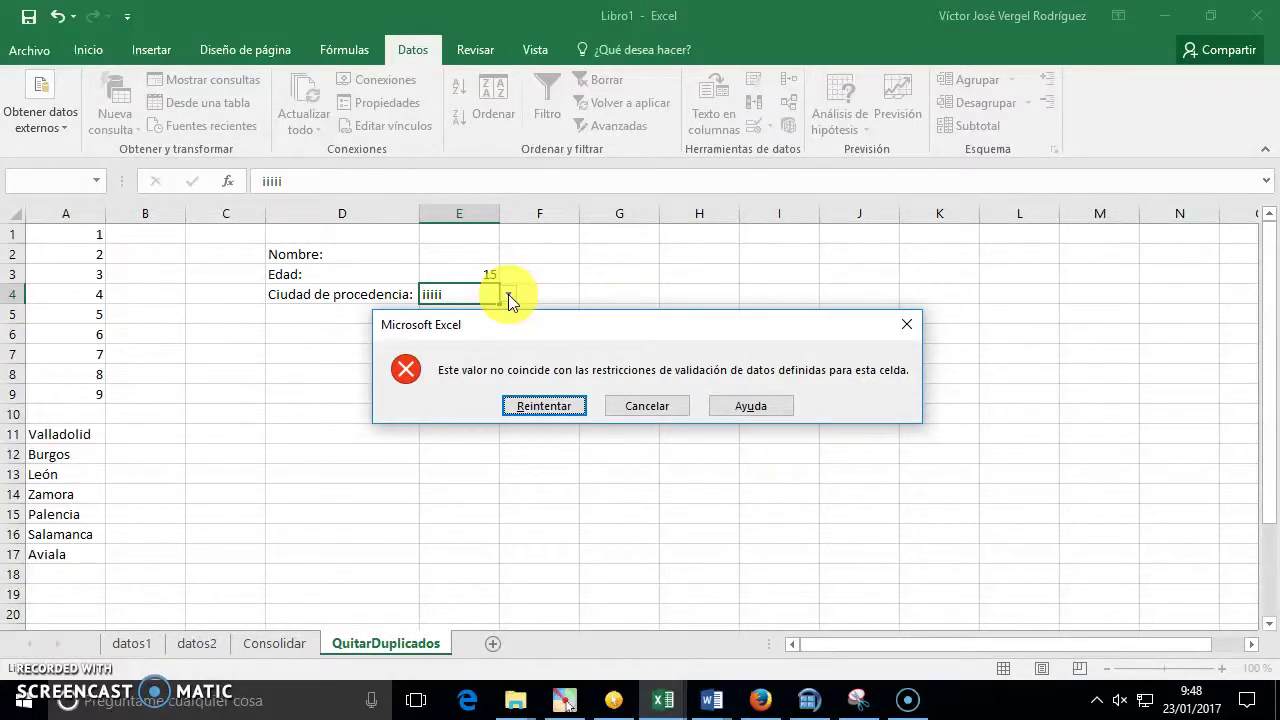
pyautogui.press('Escape')
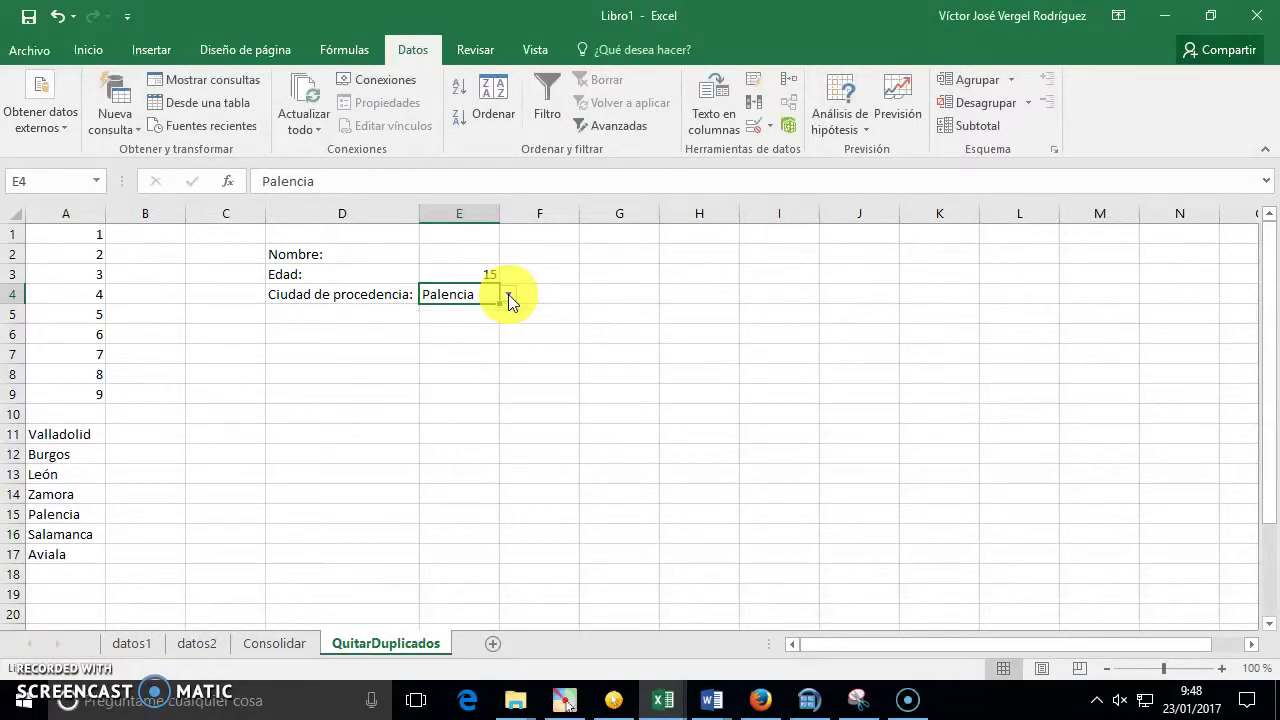
# Choose Aviala, then Burgos, from the city dropdown in E4
pyautogui.click(508, 294)
pyautogui.click(486, 389)
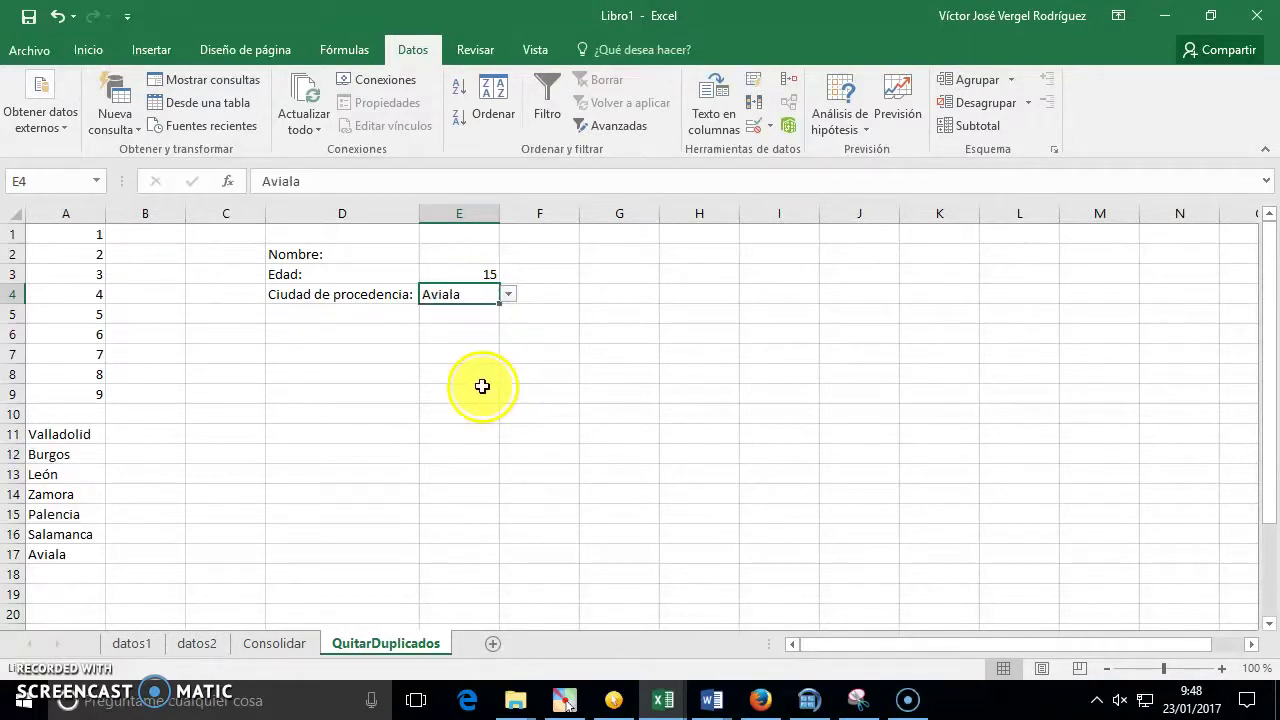
pyautogui.click(508, 294)
pyautogui.click(486, 323)
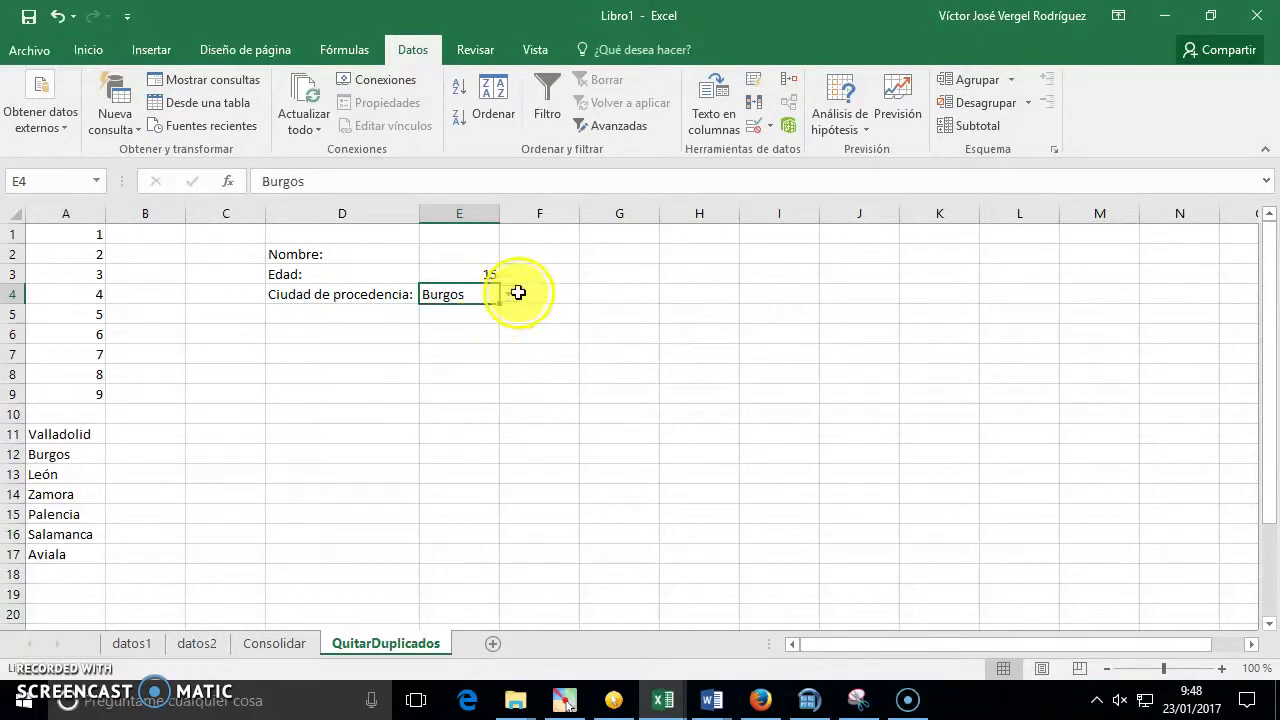
# Reopen E4's Validación de datos settings, keep Permitir as Lista, and close them
pyautogui.click(768, 126)
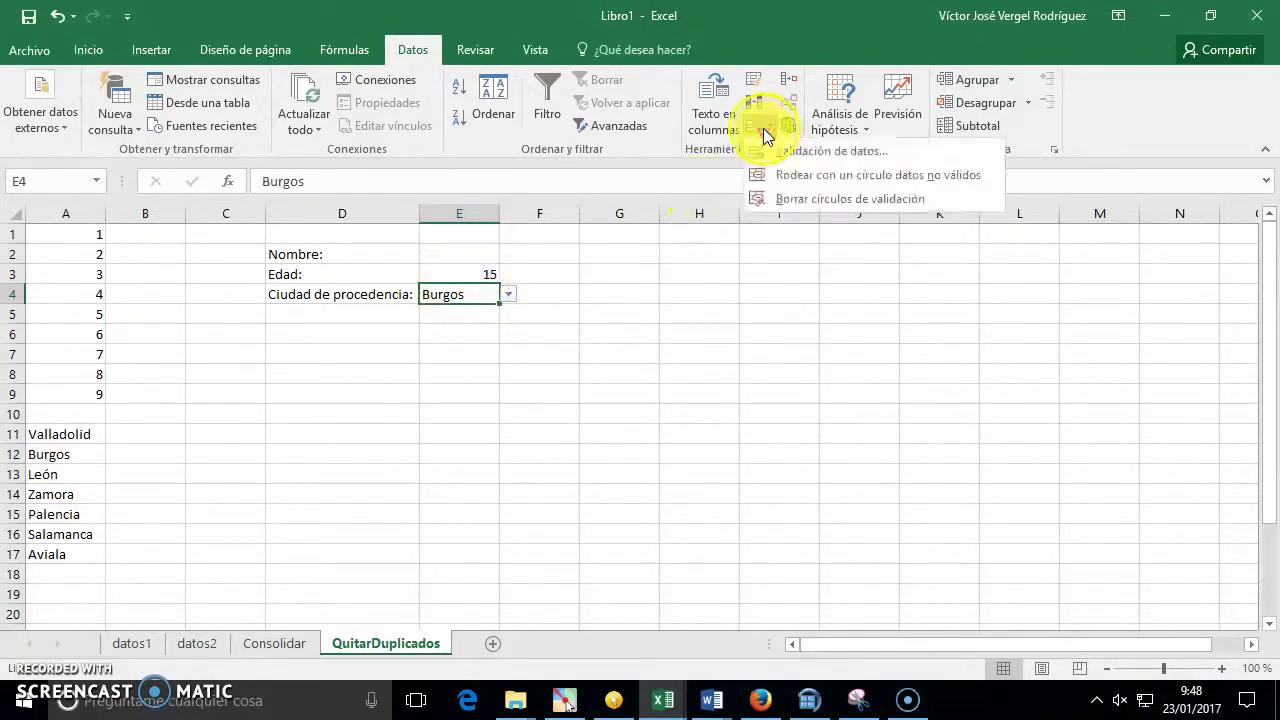
pyautogui.click(828, 151)
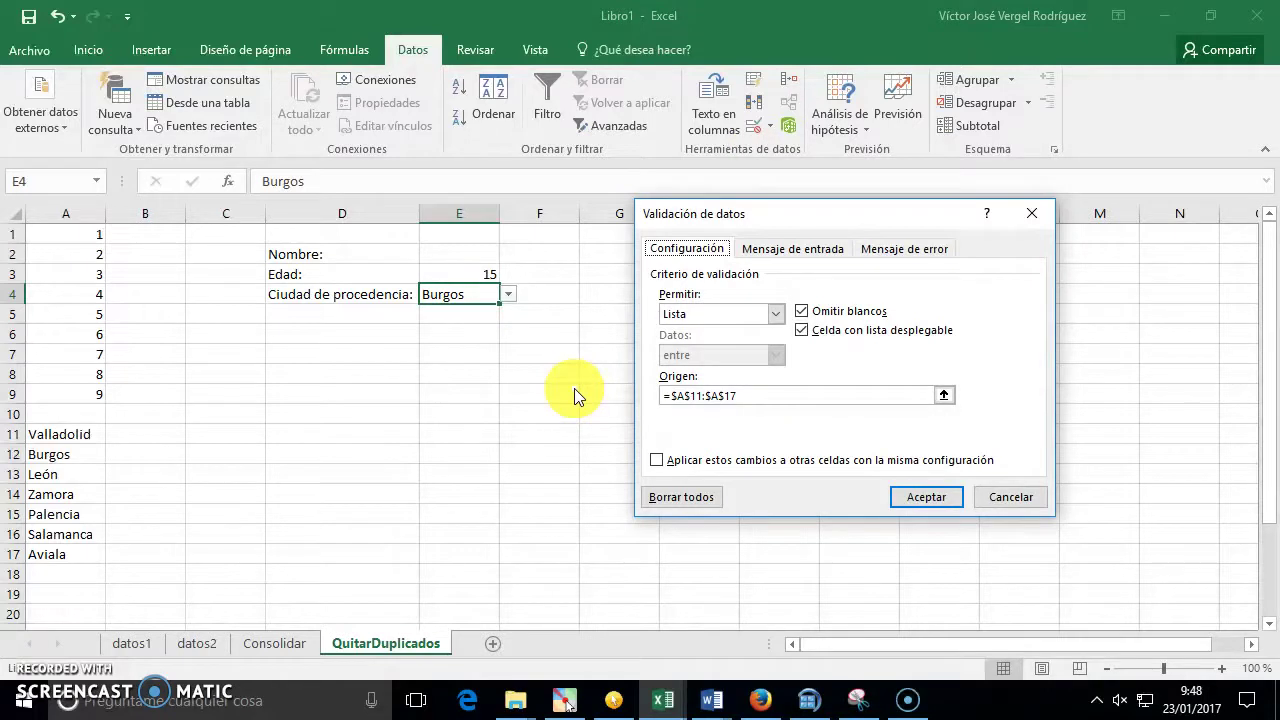
pyautogui.click(774, 314)
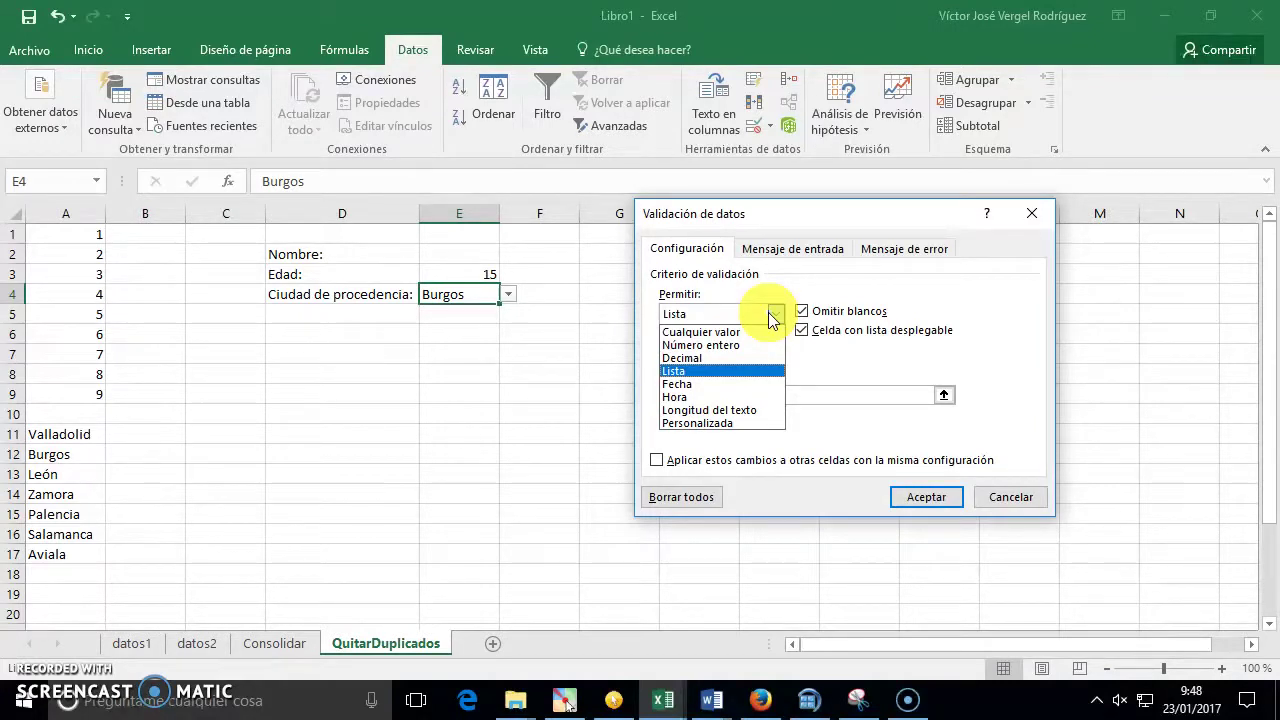
pyautogui.click(775, 320)
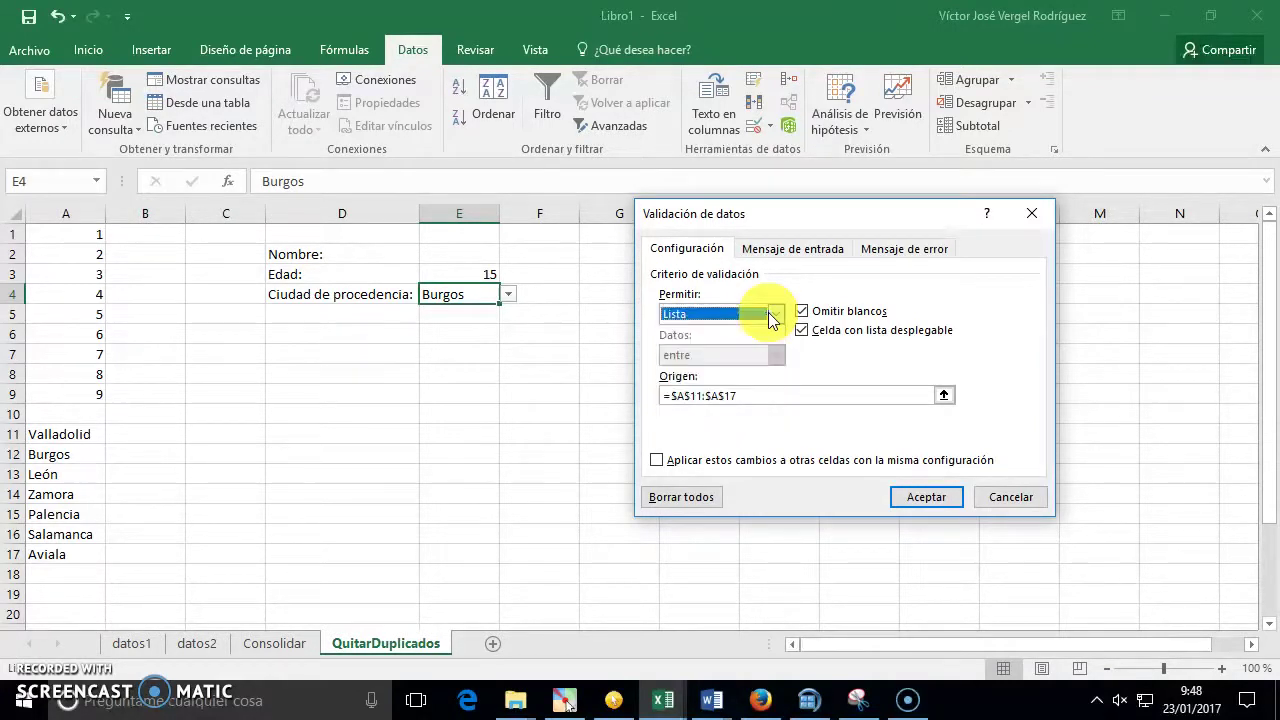
pyautogui.press('Escape')
pyautogui.click(366, 314)
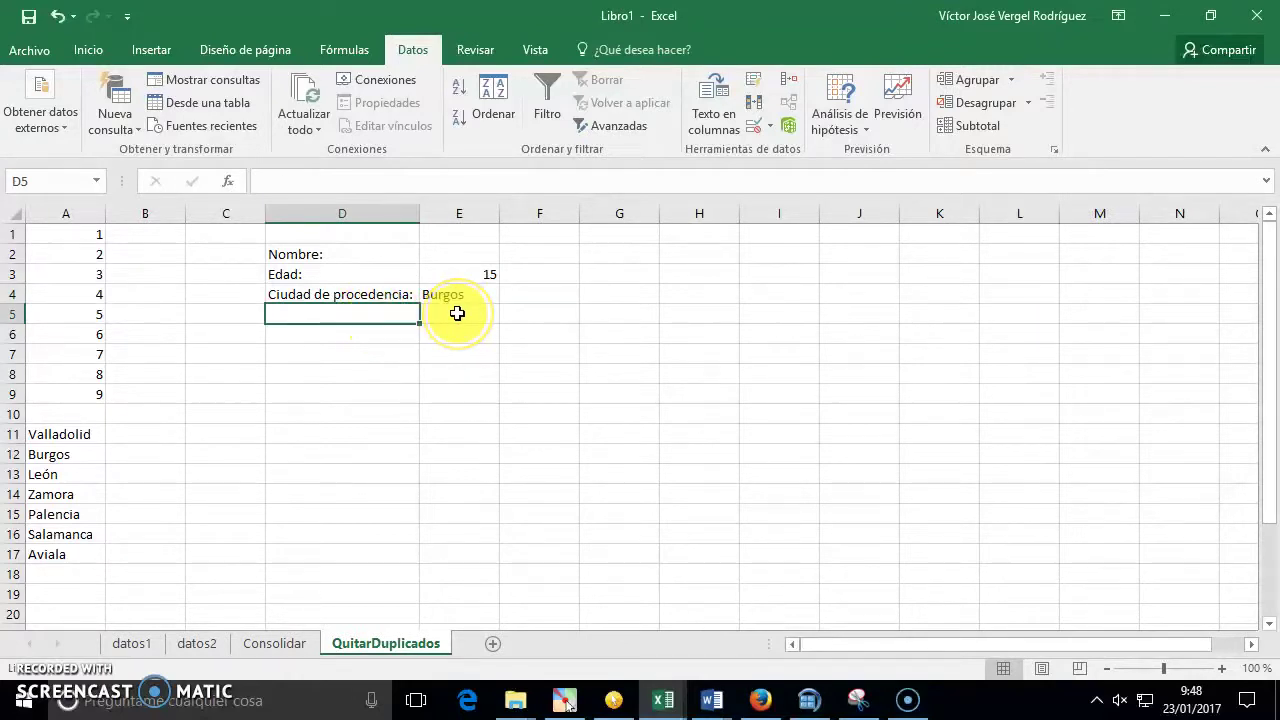
# Type the label 'Fecha entrada:' in D5 and open data validation for E5
pyautogui.write('Fecha')
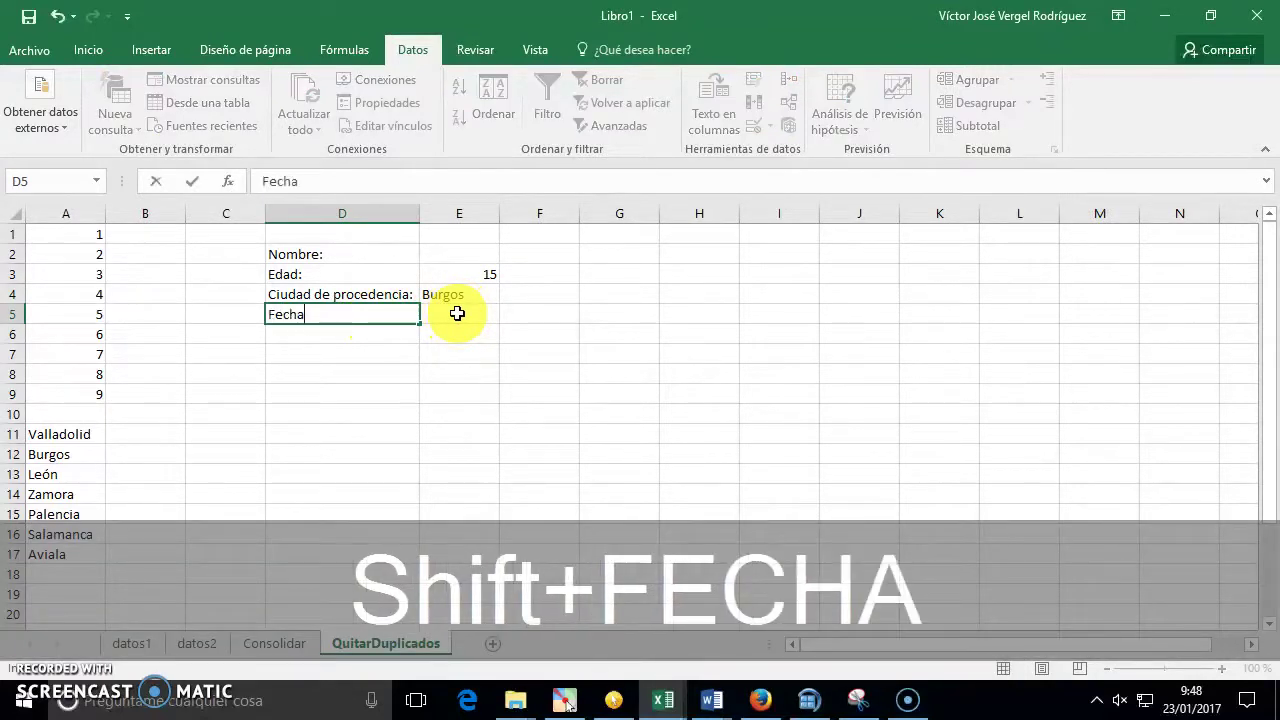
pyautogui.write(' entrada:')
pyautogui.click(457, 314)
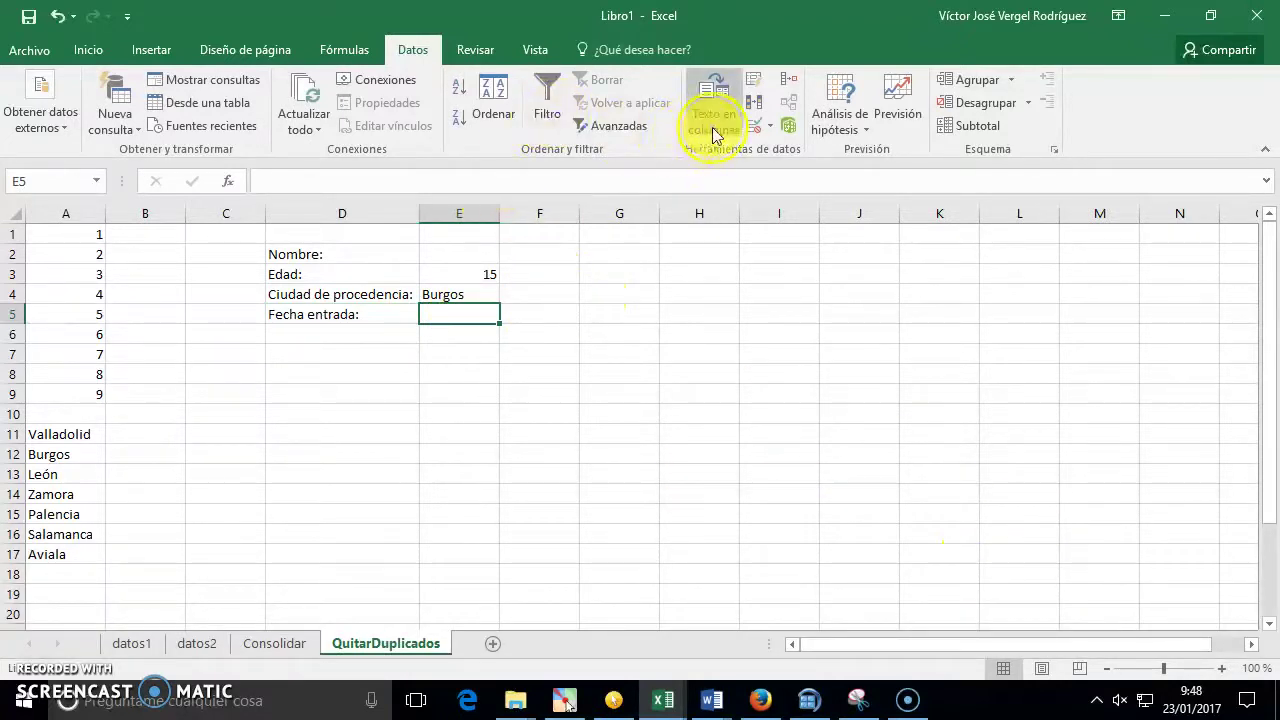
pyautogui.click(766, 128)
pyautogui.click(800, 151)
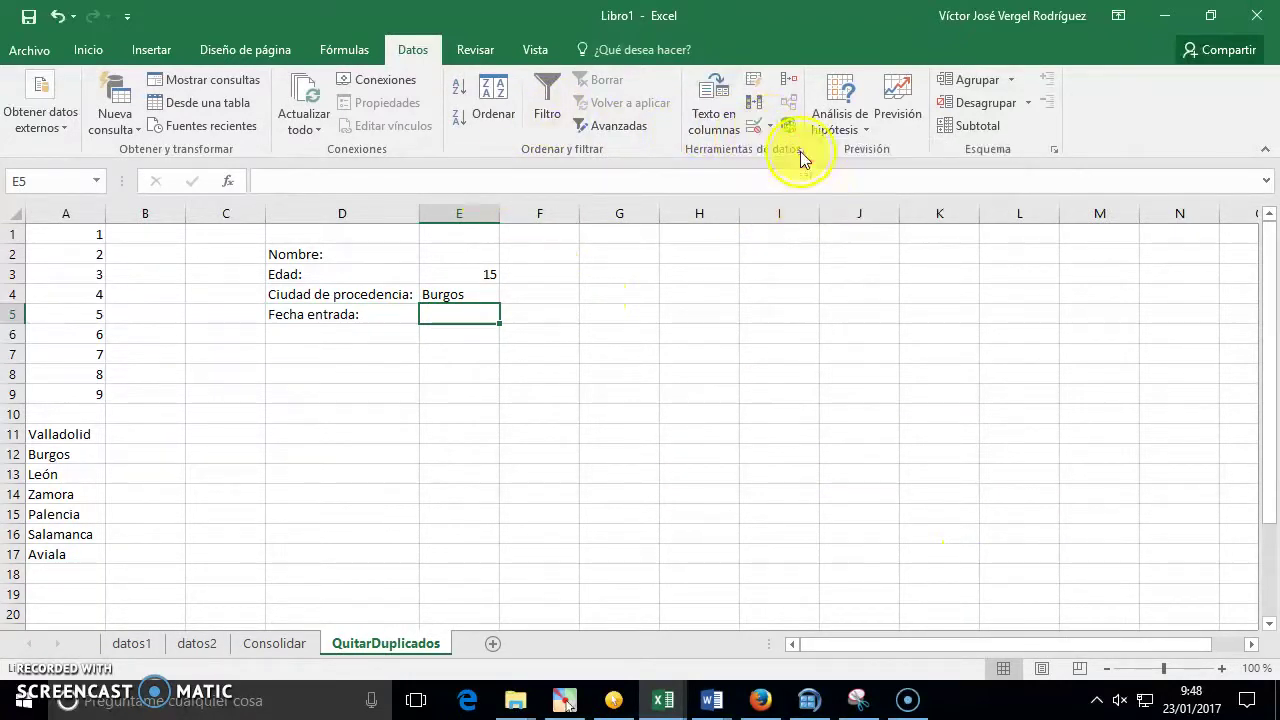
# Restrict E5 to Fecha values mayor que 23-01-2017
pyautogui.click(749, 319)
pyautogui.click(741, 381)
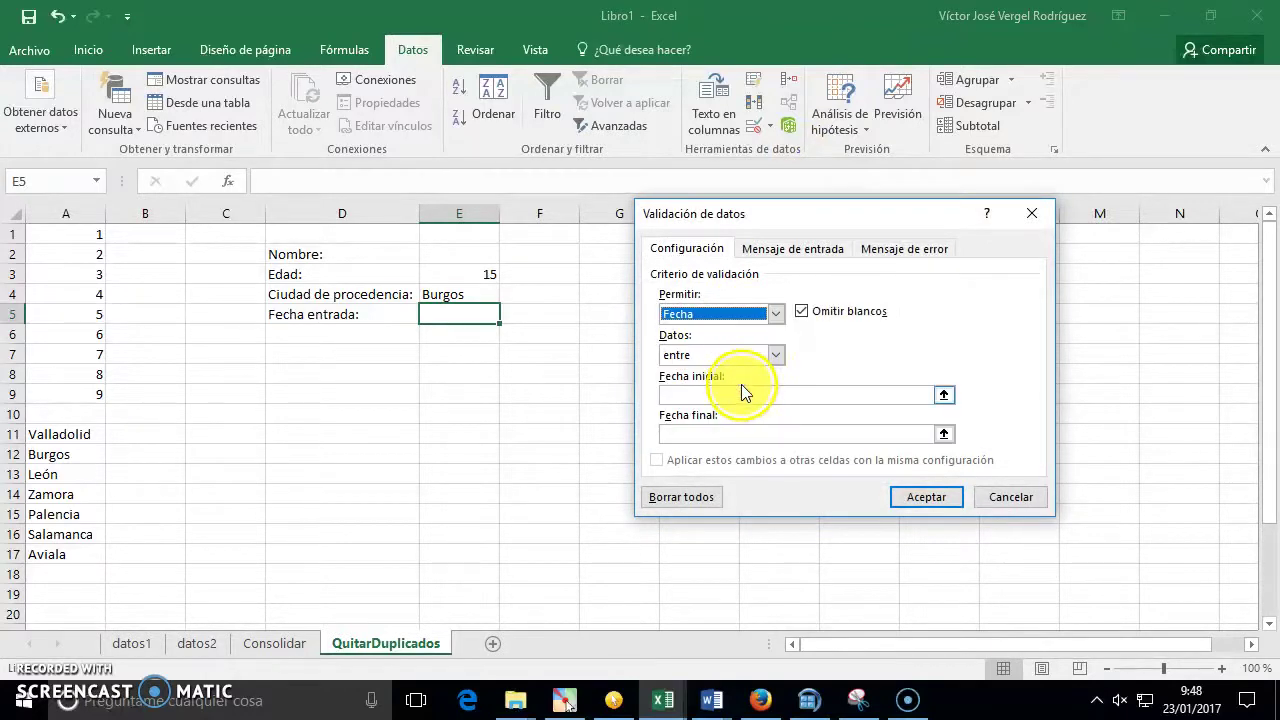
pyautogui.click(759, 357)
pyautogui.click(742, 412)
pyautogui.click(714, 355)
pyautogui.click(705, 423)
pyautogui.click(724, 397)
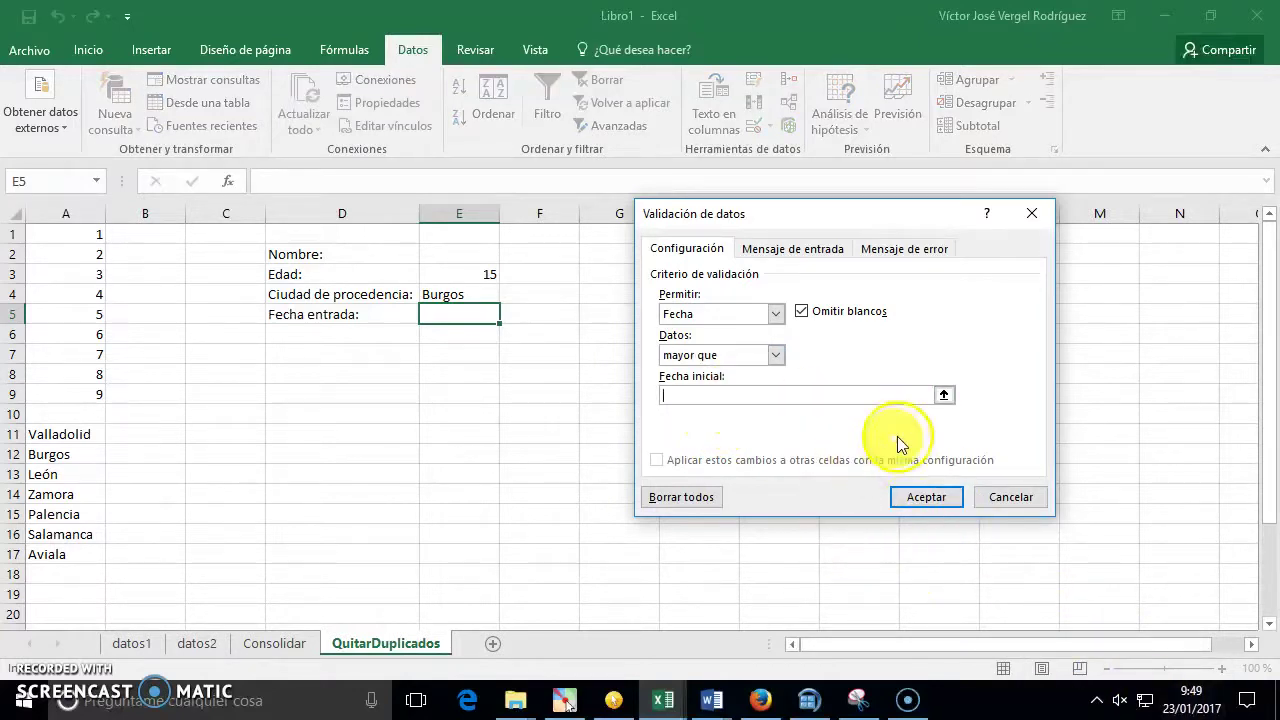
pyautogui.click(944, 396)
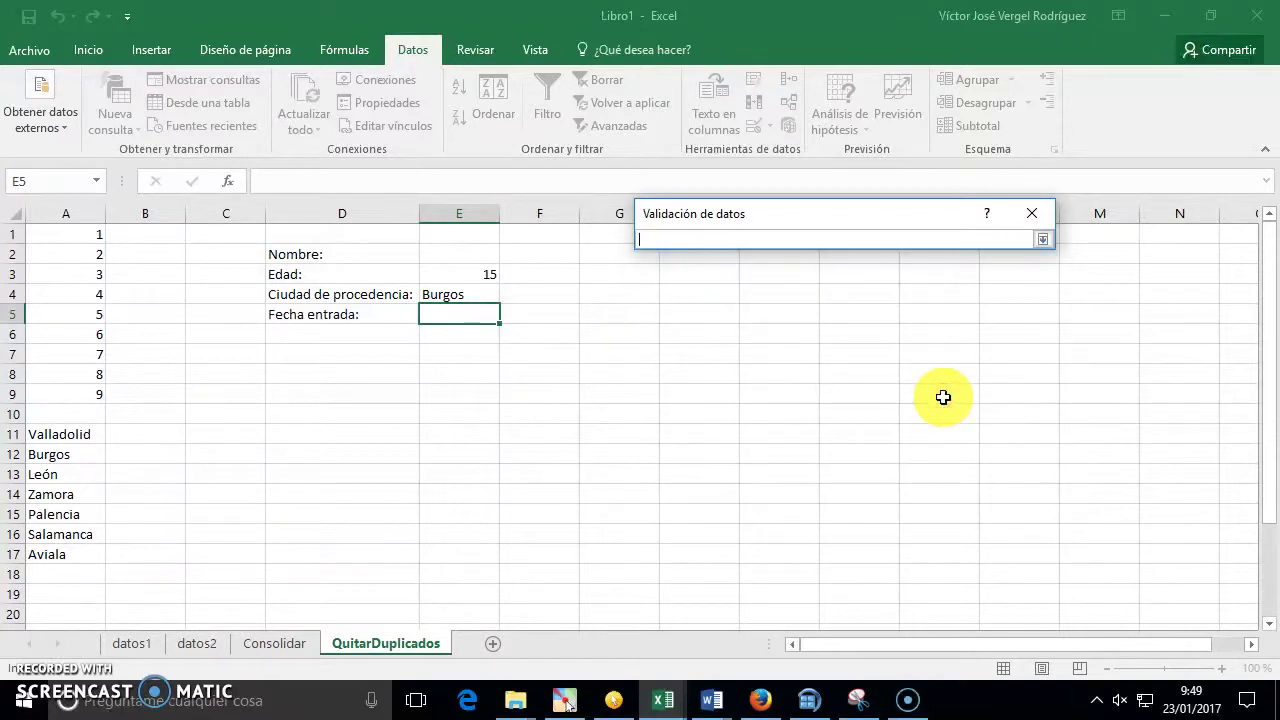
pyautogui.click(1044, 236)
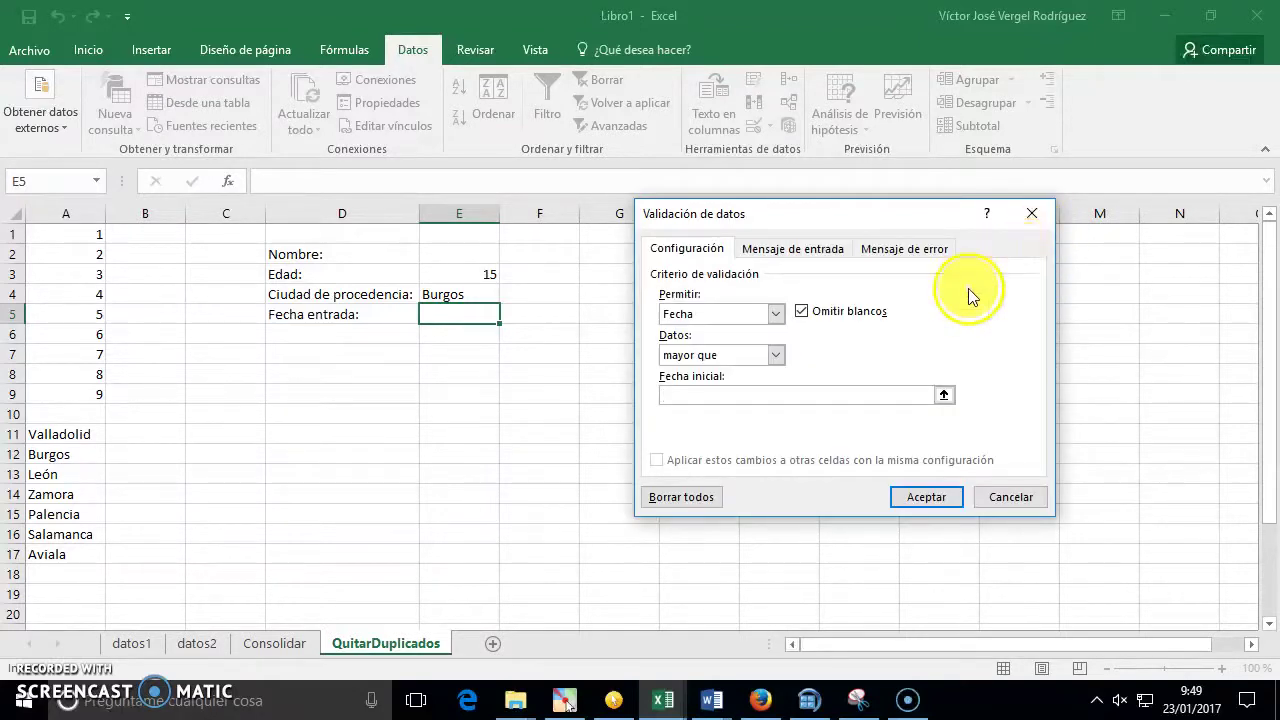
pyautogui.write('23-01-2017')
pyautogui.press('Return')
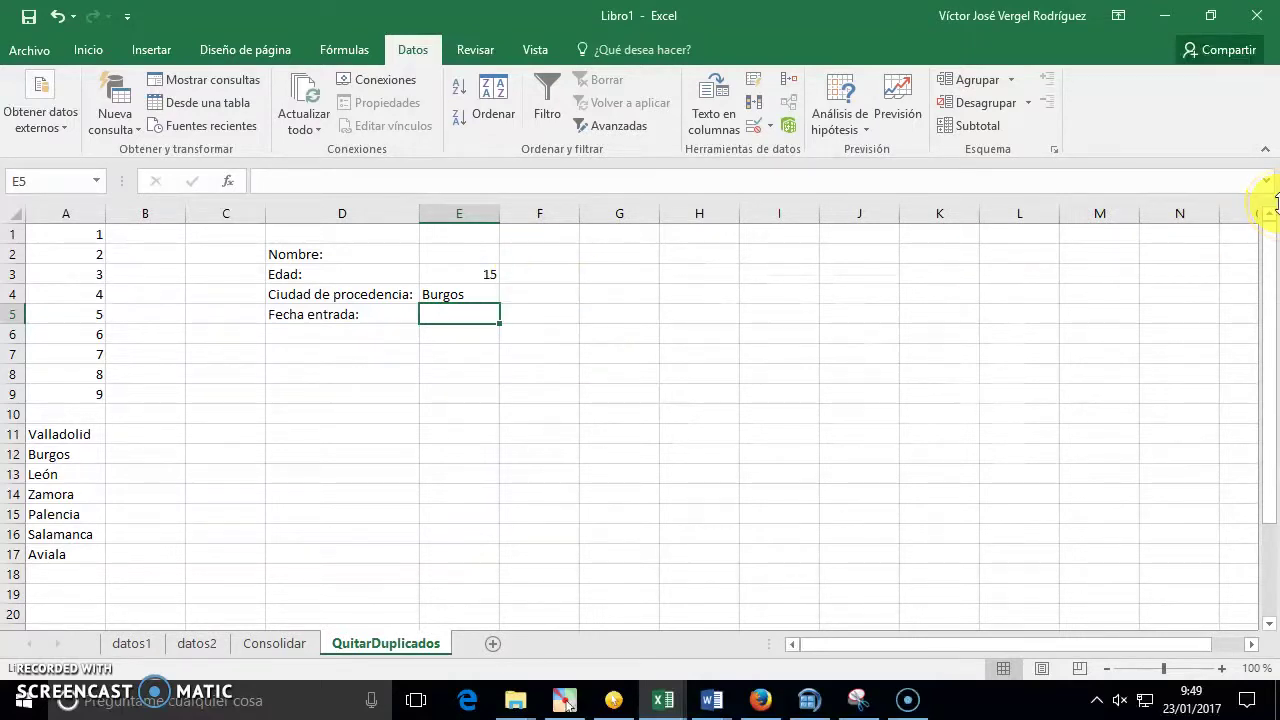
# Enter the date 25/01/2017 in cell E5
pyautogui.click(856, 316)
pyautogui.click(463, 312)
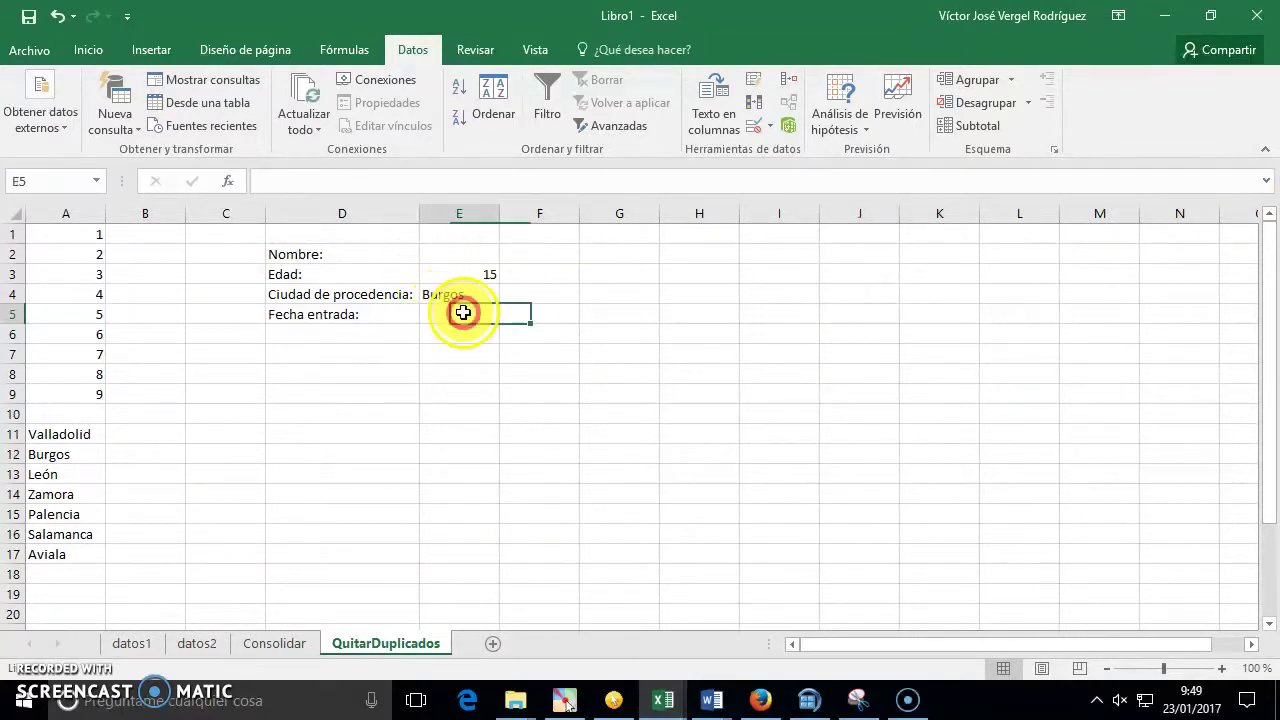
pyautogui.write('25/01/2017')
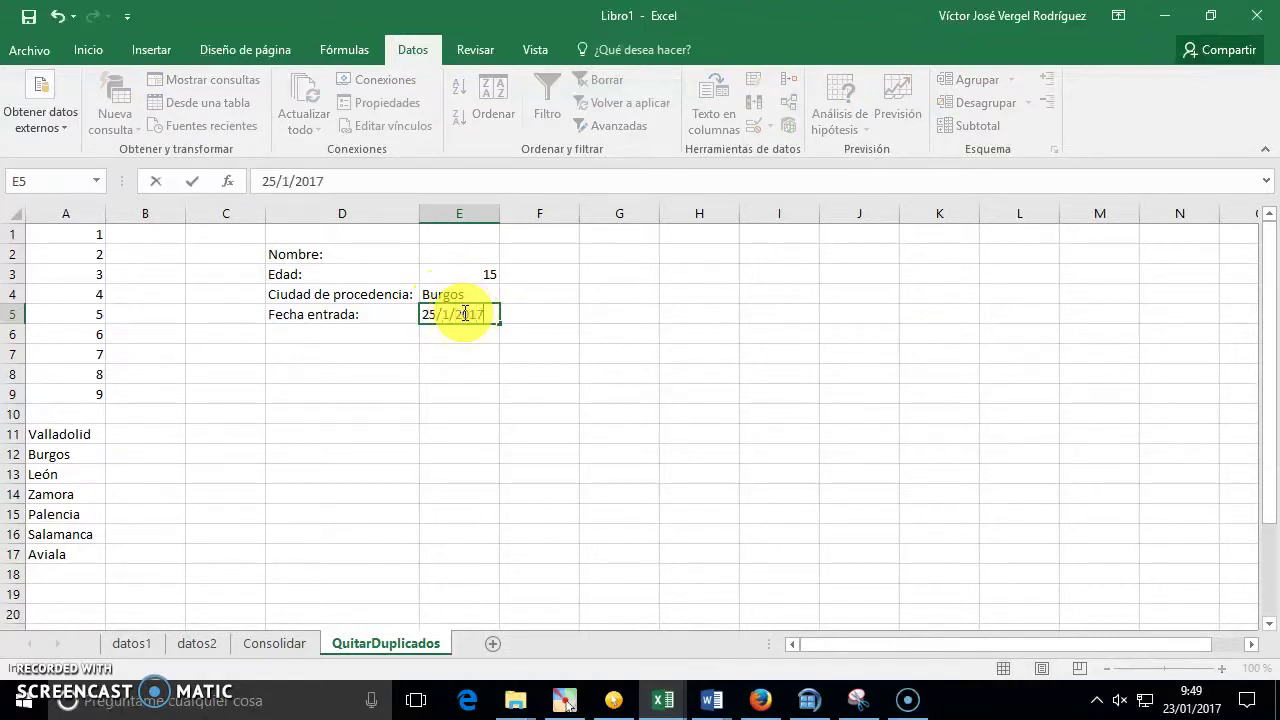
pyautogui.press('Return')
# Try changing E5 to 20/01/2017, see it rejected, and keep 25/01/2017
pyautogui.click(463, 313)
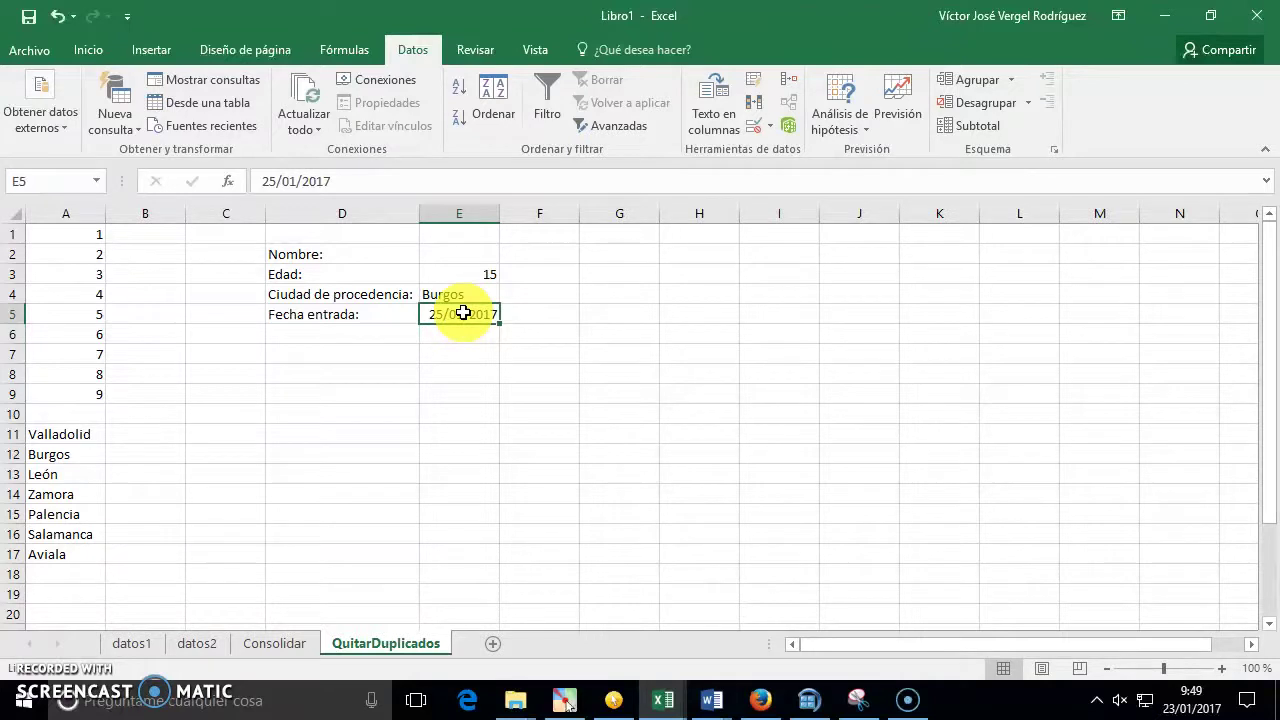
pyautogui.click(278, 181)
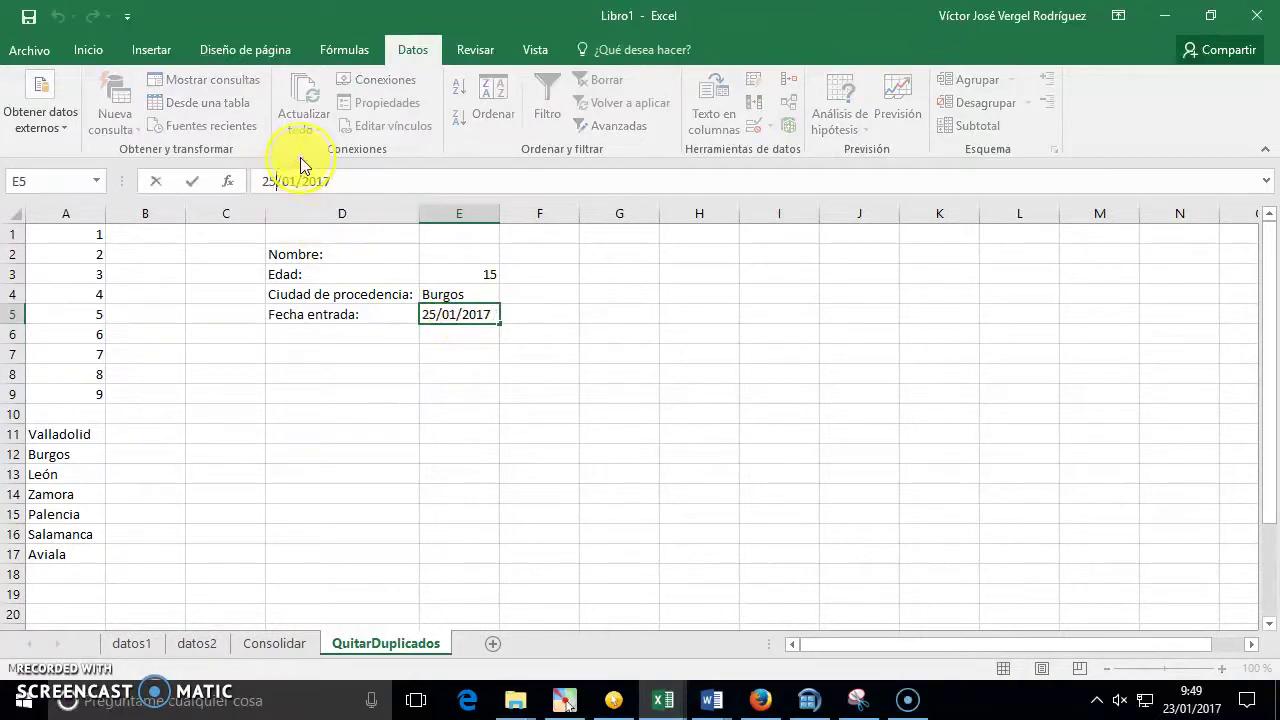
pyautogui.press('BackSpace')
pyautogui.press('BackSpace')
pyautogui.write('20')
pyautogui.press('Return')
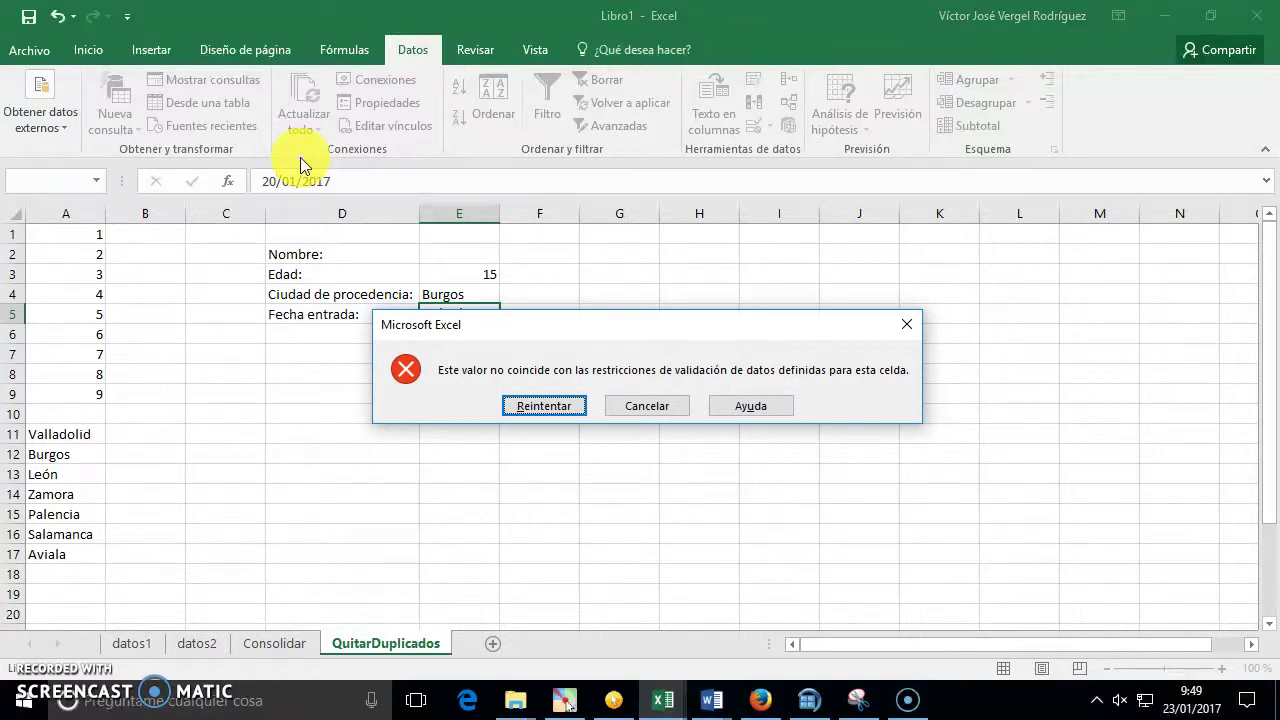
pyautogui.press('Escape')
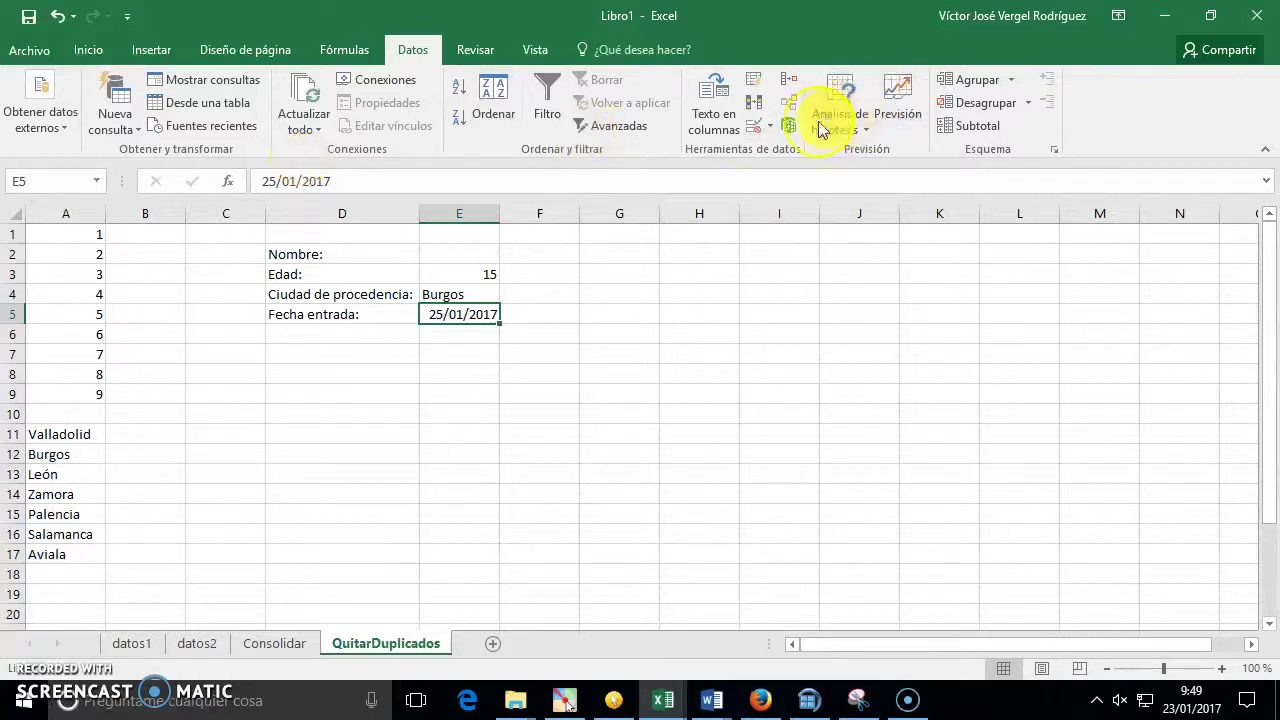
pyautogui.click(760, 137)
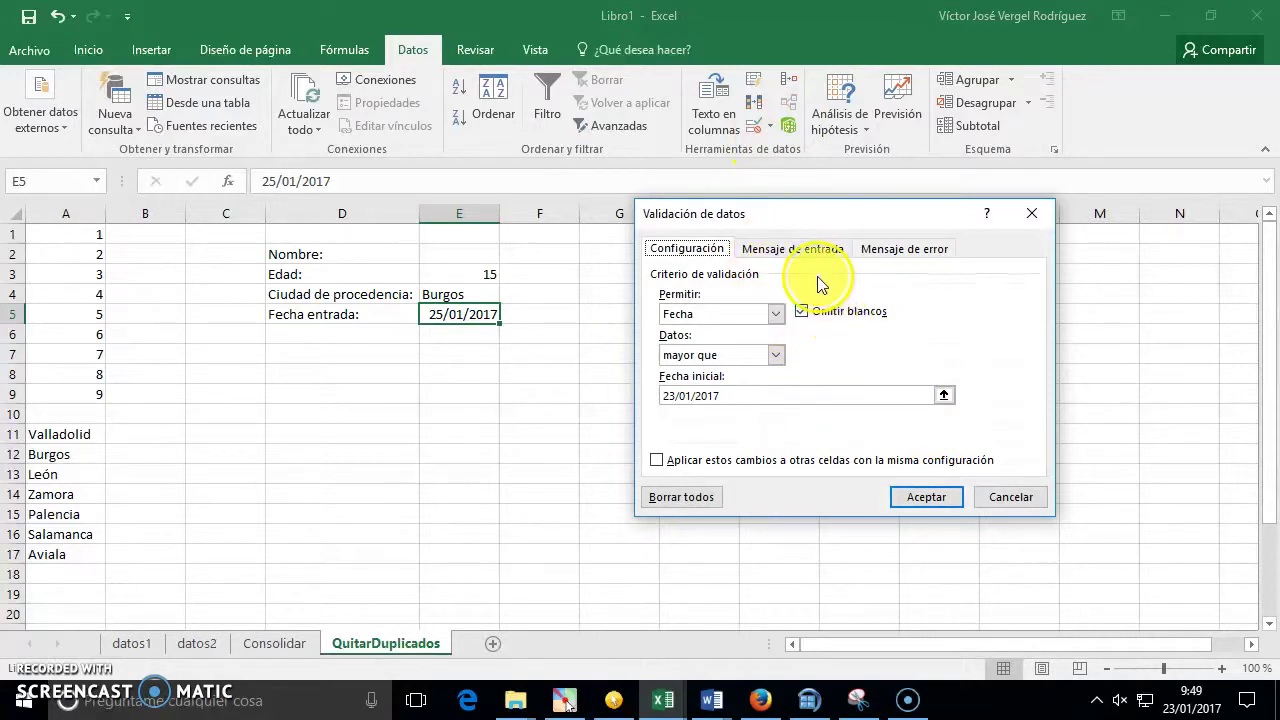
pyautogui.click(799, 252)
pyautogui.click(688, 248)
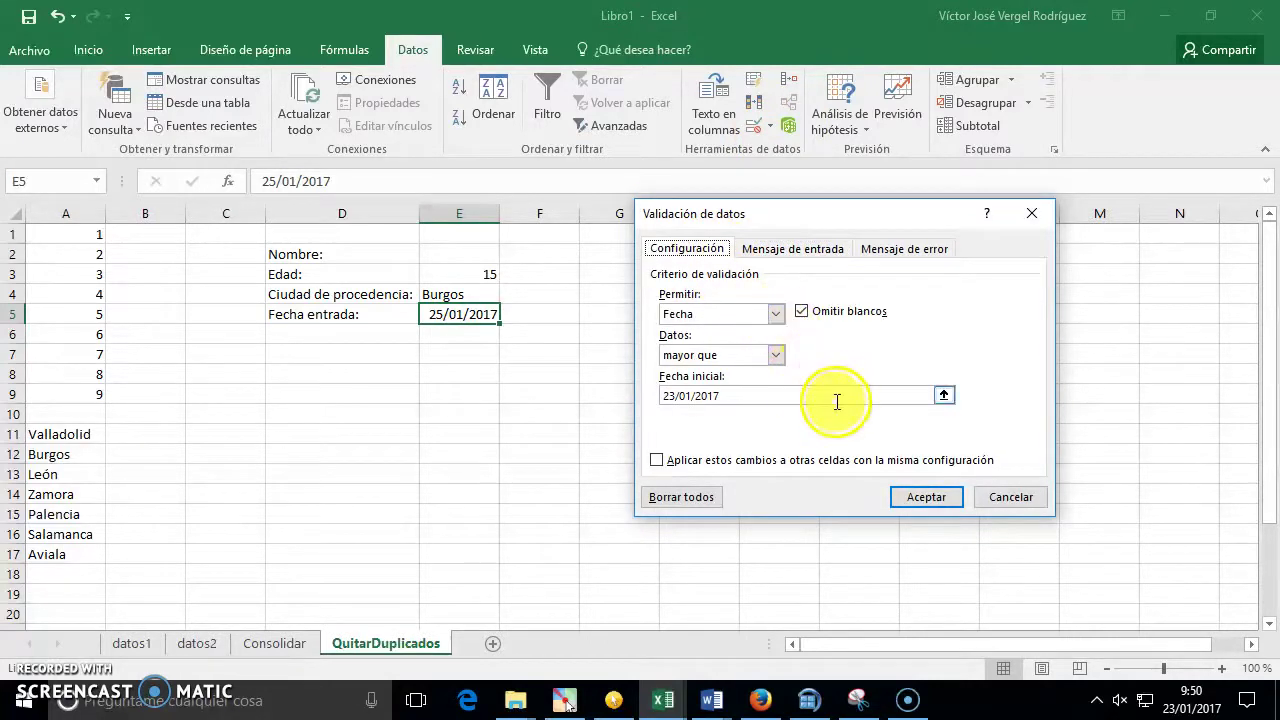
pyautogui.click(775, 314)
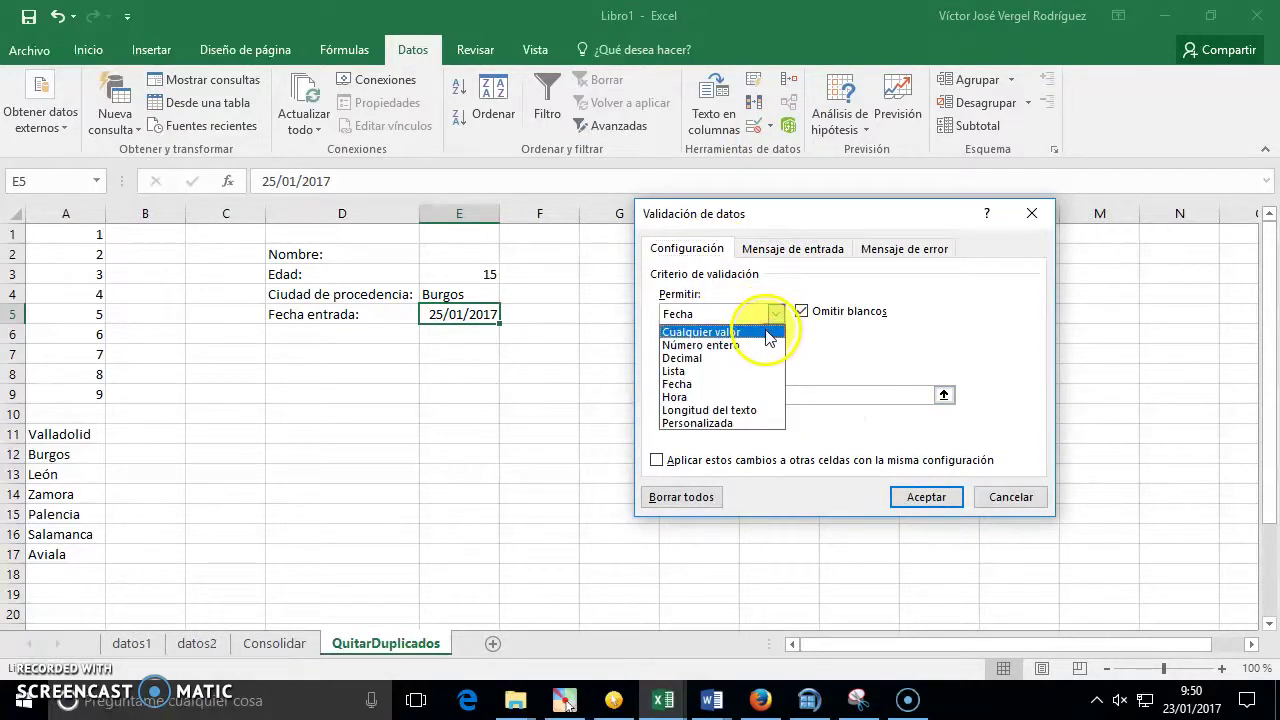
pyautogui.click(771, 411)
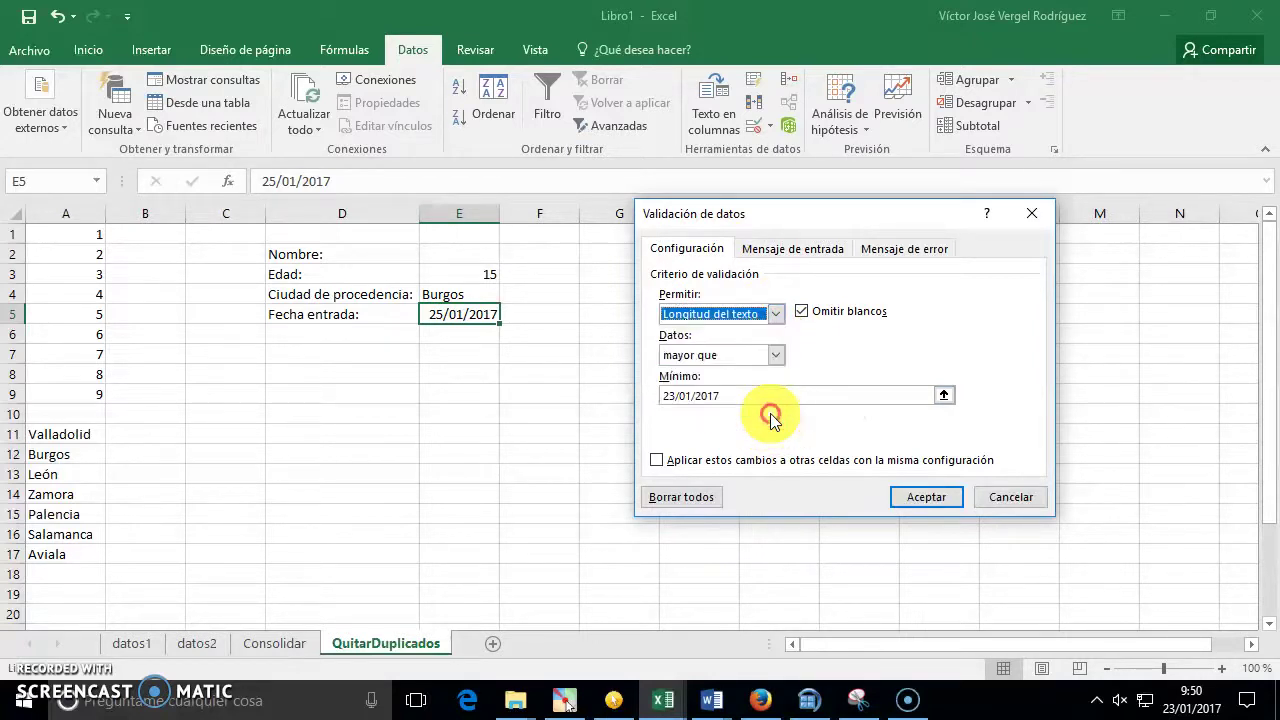
pyautogui.click(1012, 496)
pyautogui.click(475, 256)
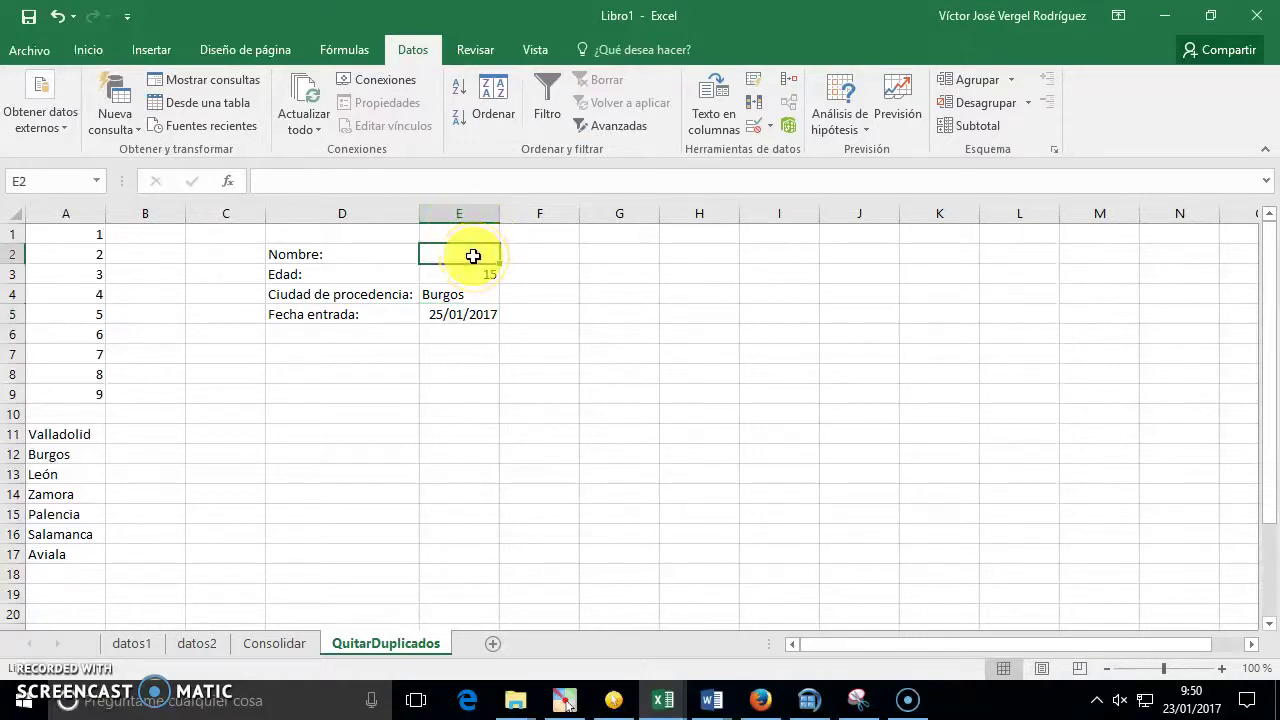
# Set E2's validation to Longitud del texto mayor que 3
pyautogui.click(757, 125)
pyautogui.click(776, 313)
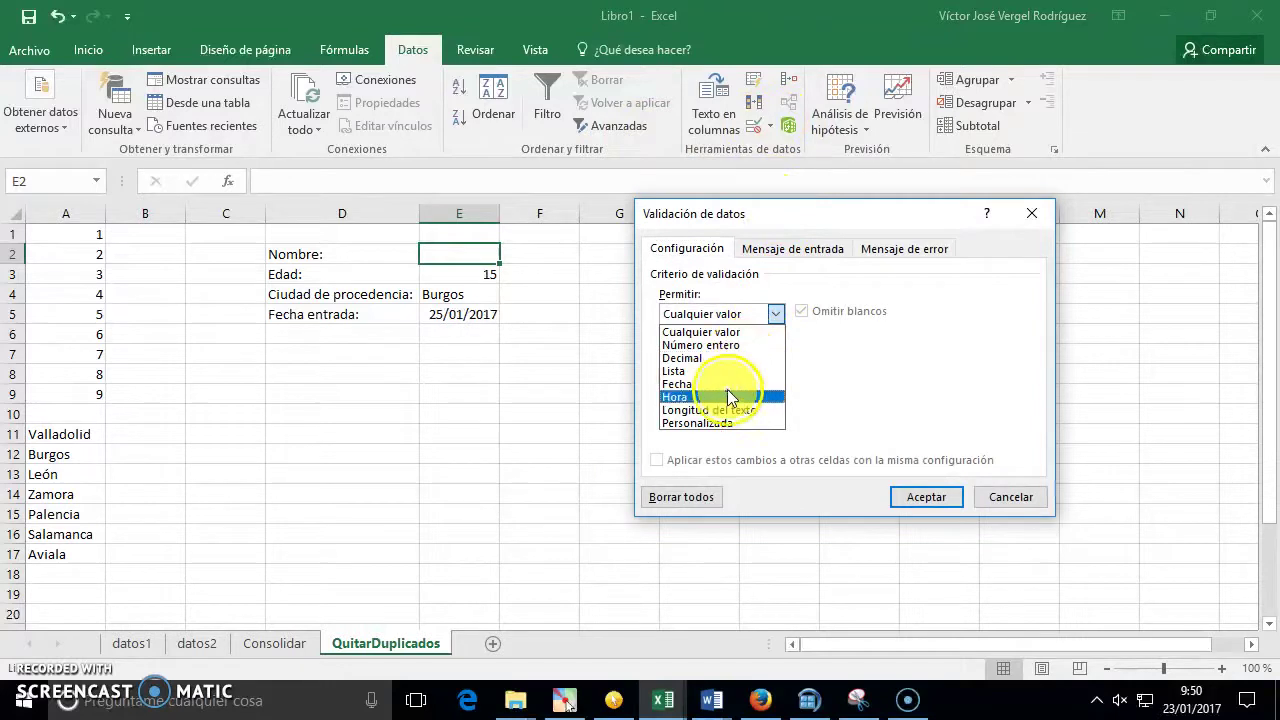
pyautogui.click(745, 416)
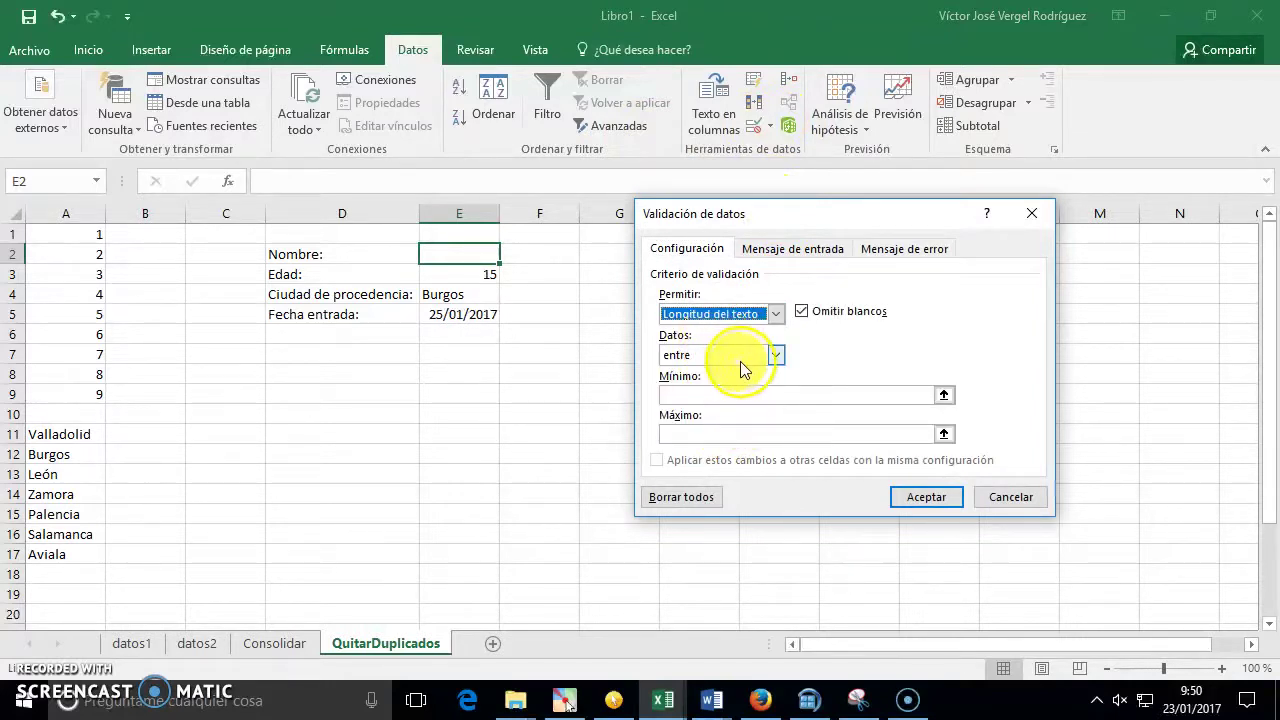
pyautogui.click(745, 357)
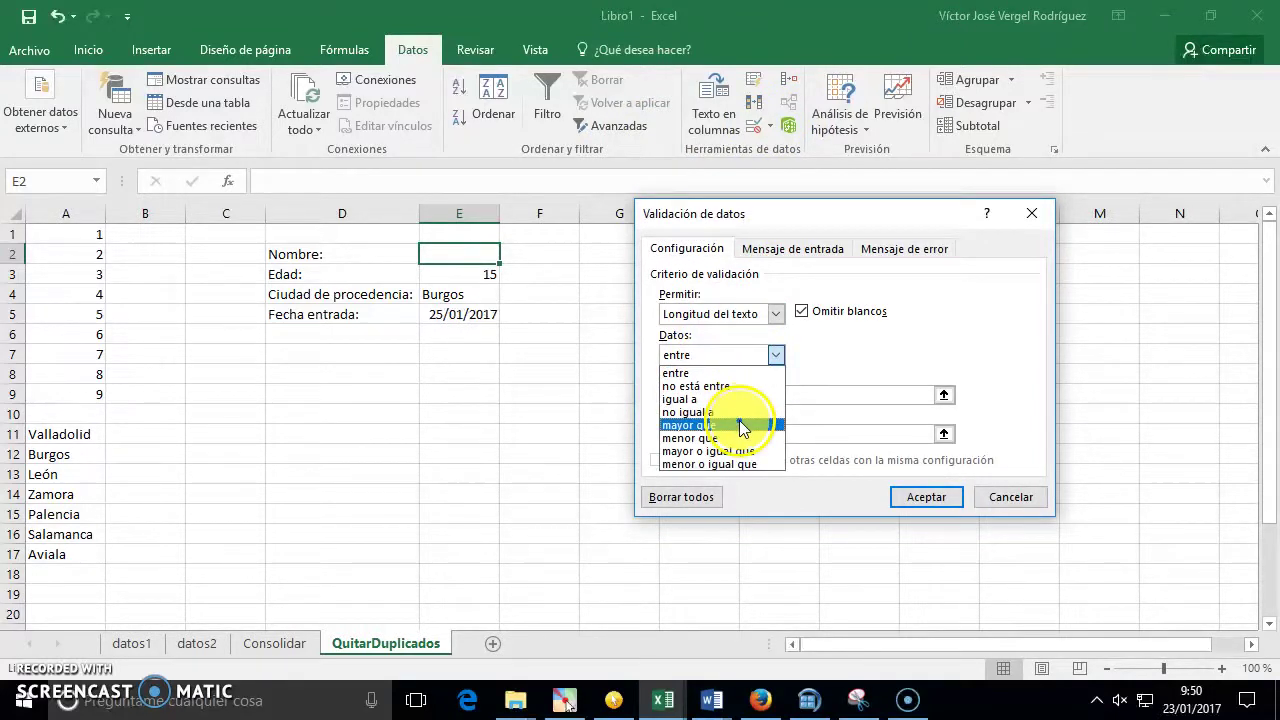
pyautogui.click(742, 426)
pyautogui.click(736, 394)
pyautogui.write('3')
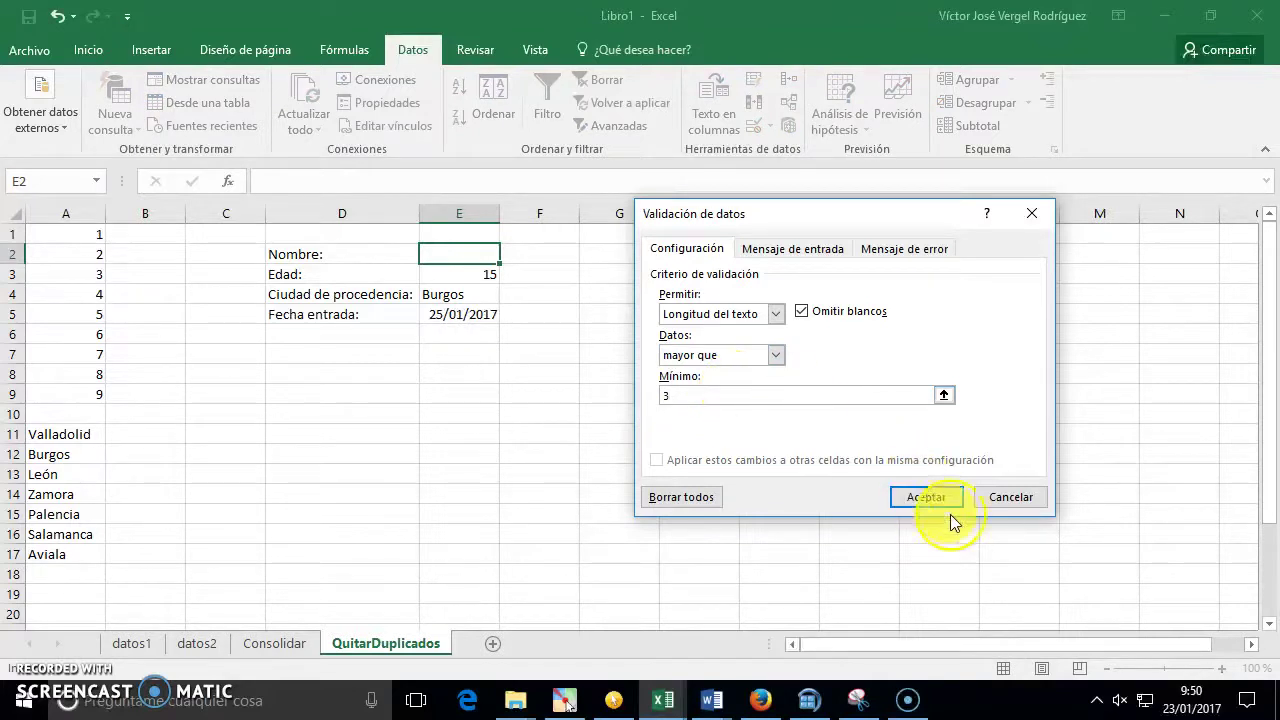
pyautogui.click(922, 496)
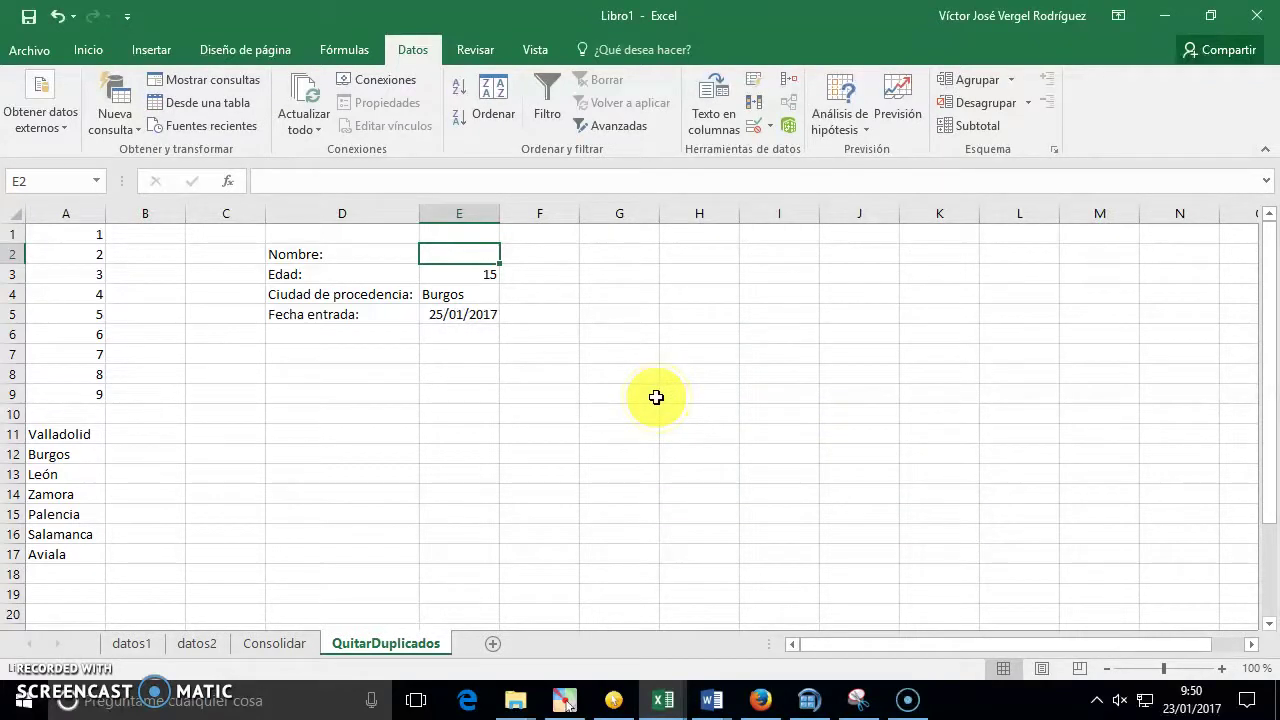
# Test E2: a three-letter name is rejected, then enter a four-letter name
pyautogui.write('Ana')
pyautogui.press('Return')
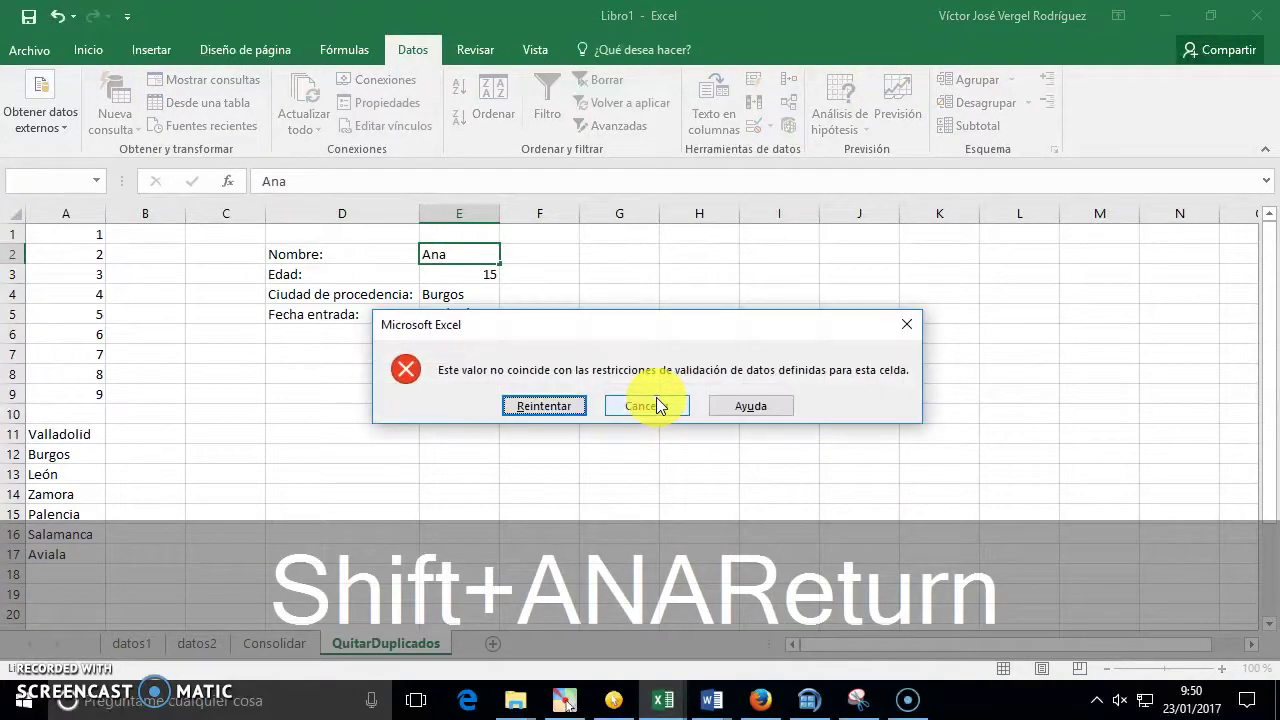
pyautogui.click(656, 405)
pyautogui.write('Anas')
pyautogui.press('Return')
pyautogui.press('Up')
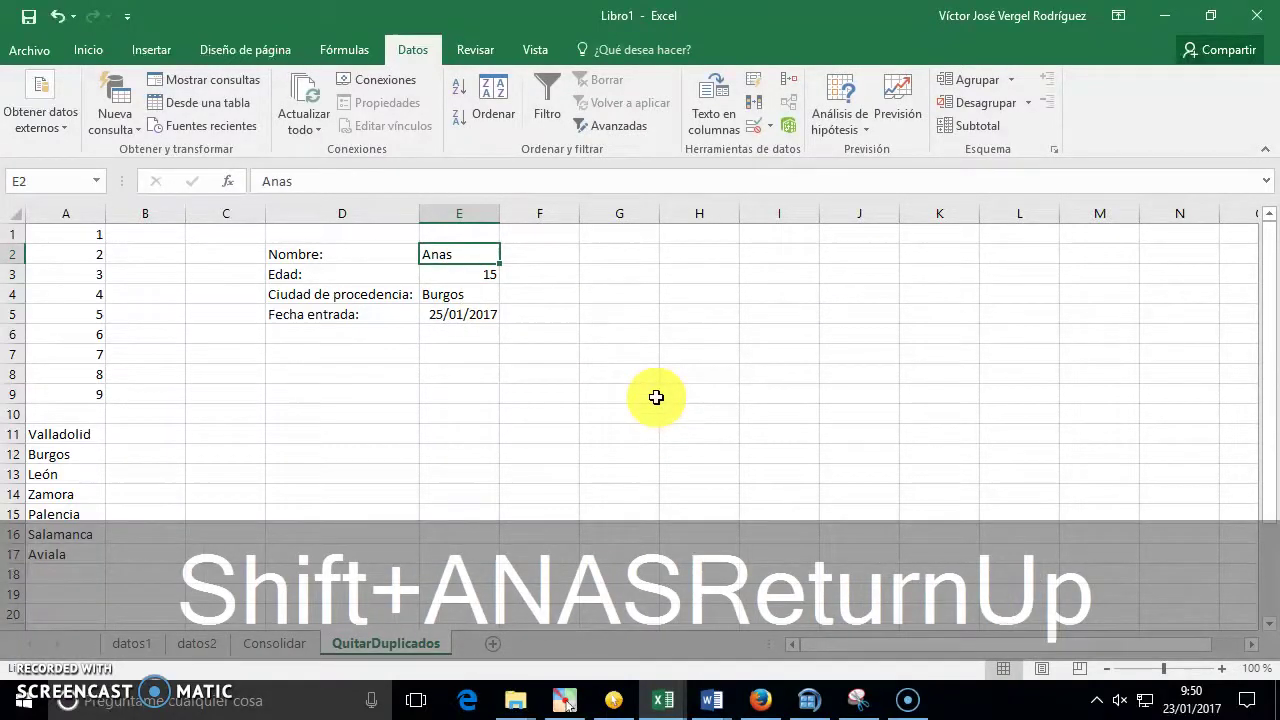